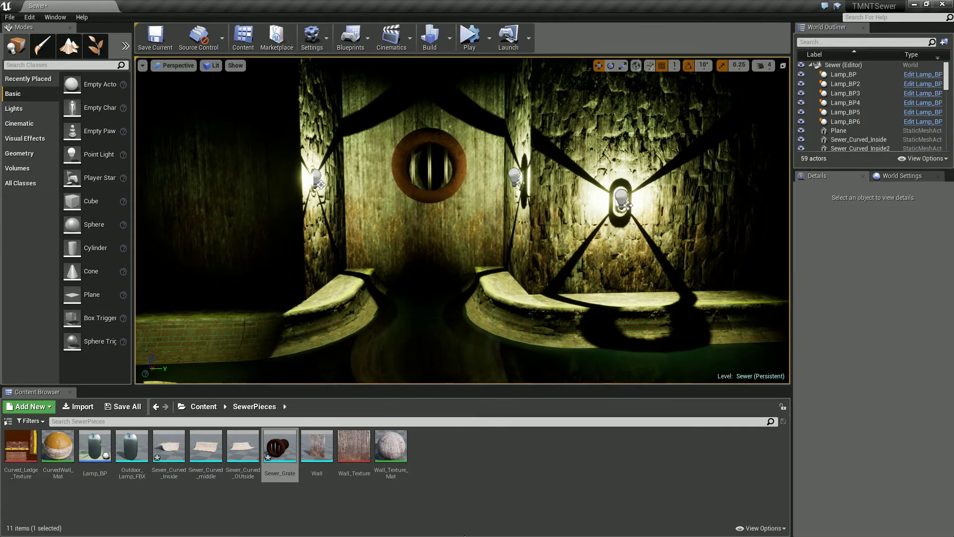
Select Lamp_BP5's point light and inspect its Light Function material slot
{"action": "left_click", "coordinate": [617, 199]}
{"action": "left_click", "coordinate": [828, 237]}
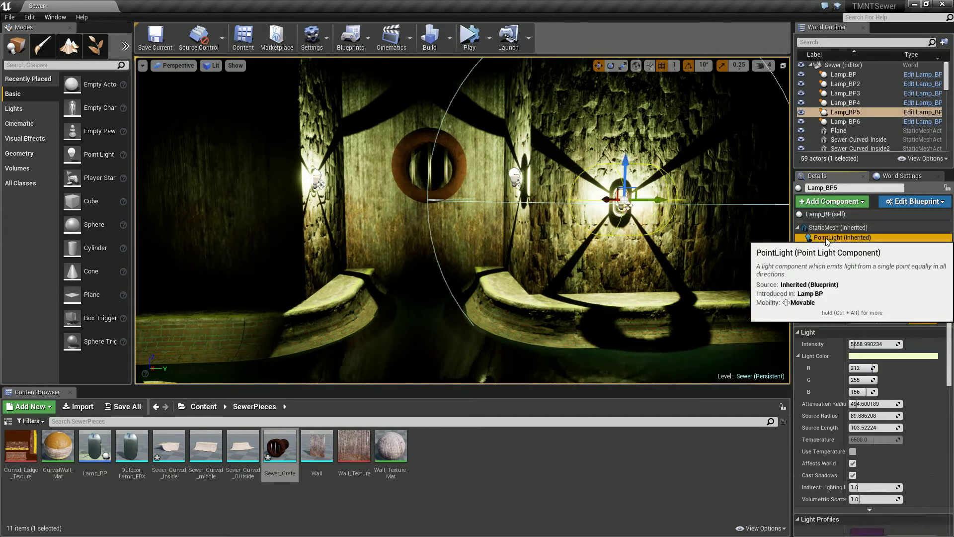
{"action": "scroll", "coordinate": [840, 386], "scroll_direction": "down", "scroll_amount": 4}
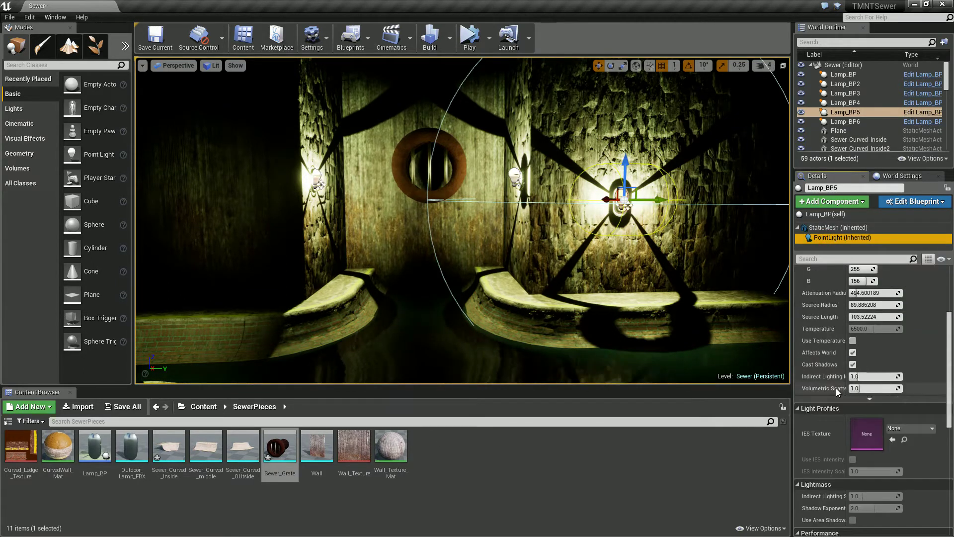
{"action": "scroll", "coordinate": [836, 389], "scroll_direction": "down", "scroll_amount": 2}
{"action": "scroll", "coordinate": [836, 388], "scroll_direction": "down", "scroll_amount": 3}
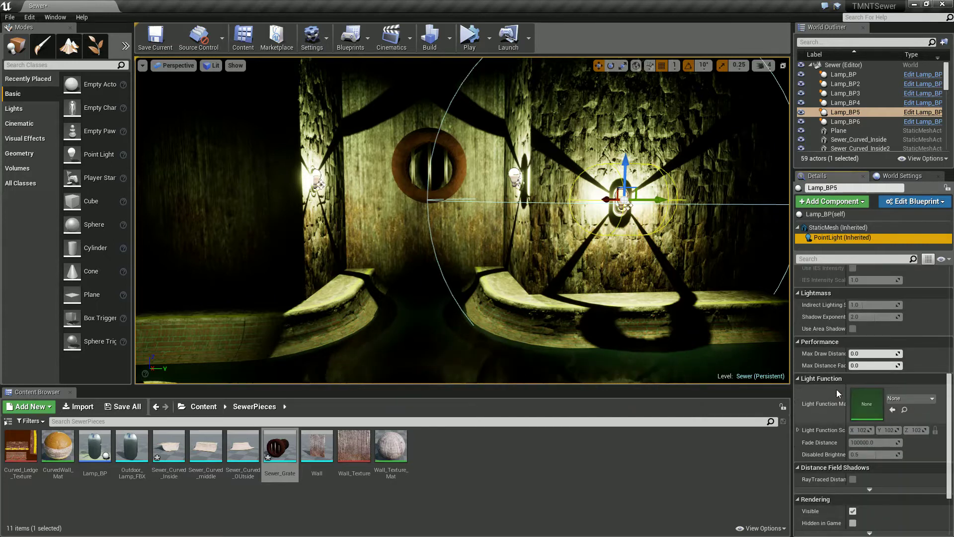
{"action": "left_click", "coordinate": [900, 400]}
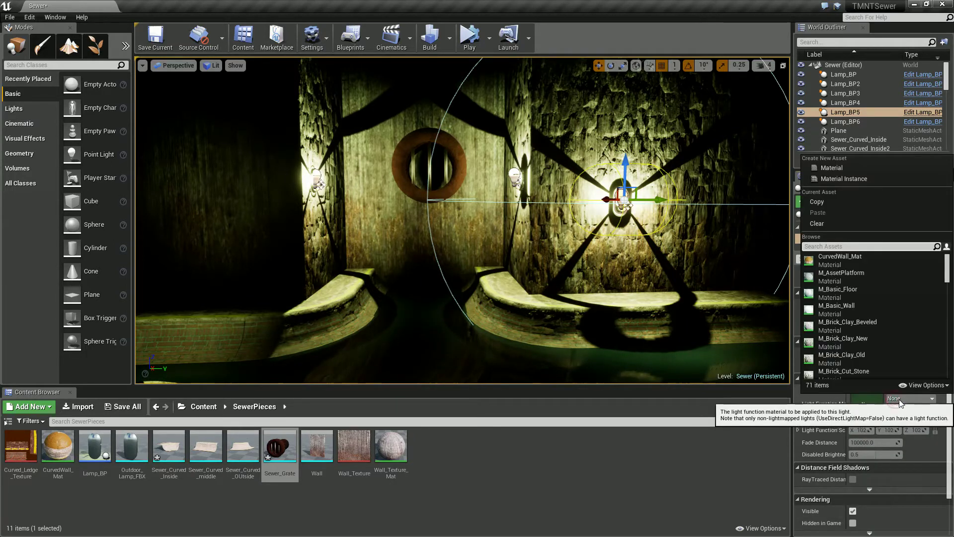
{"action": "left_click", "coordinate": [900, 401]}
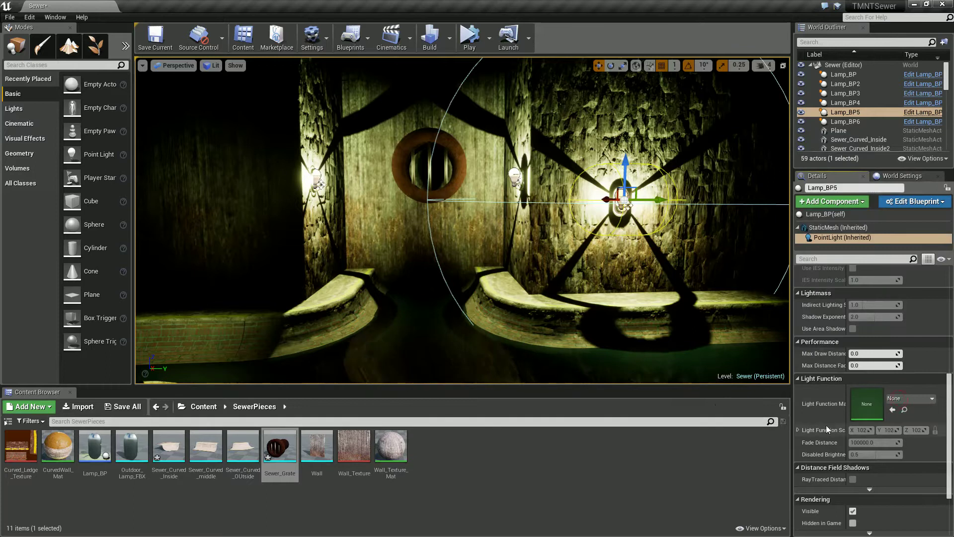
Create a new material named FlickerLight_Mat in the SewerPieces folder
{"action": "left_click", "coordinate": [428, 440]}
{"action": "right_click", "coordinate": [452, 449]}
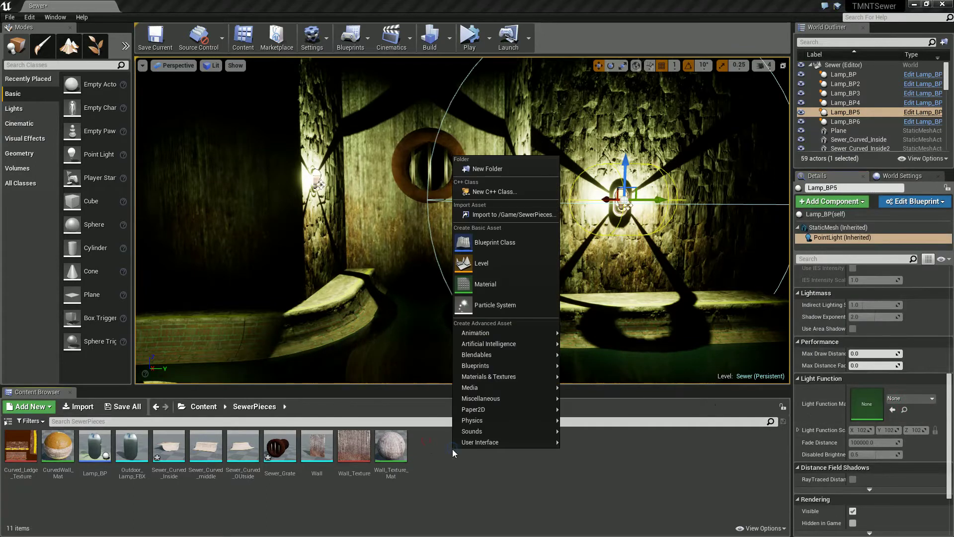
{"action": "left_click", "coordinate": [486, 292]}
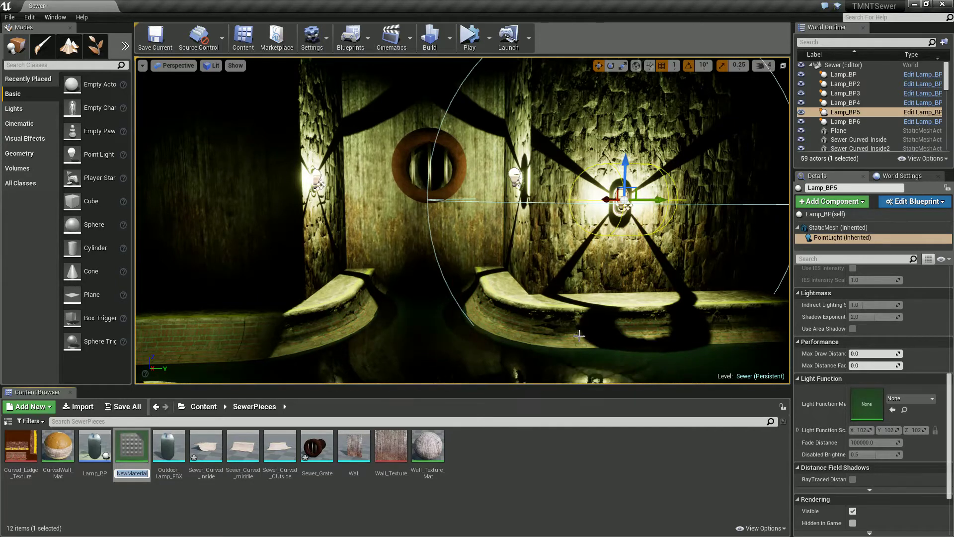
{"action": "type", "text": "L"}
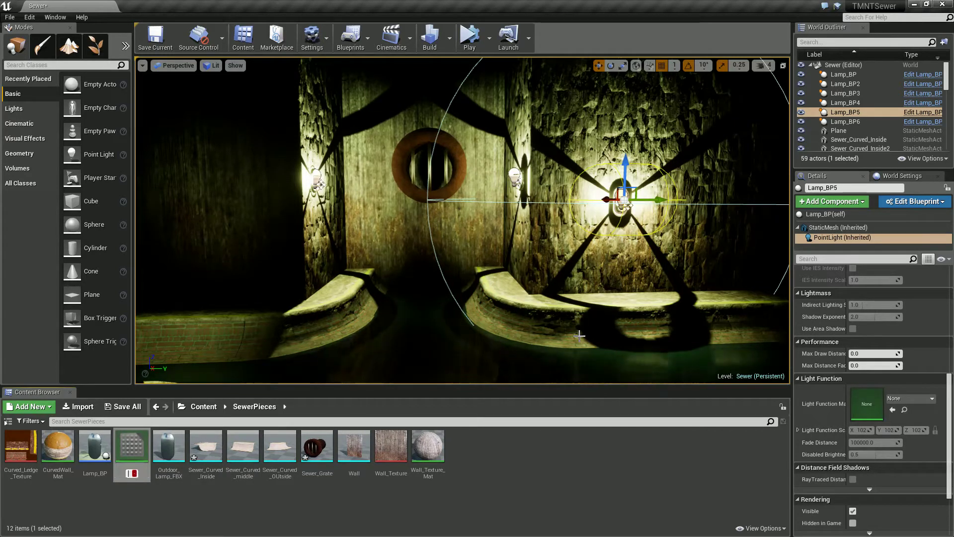
{"action": "type", "text": "licker"}
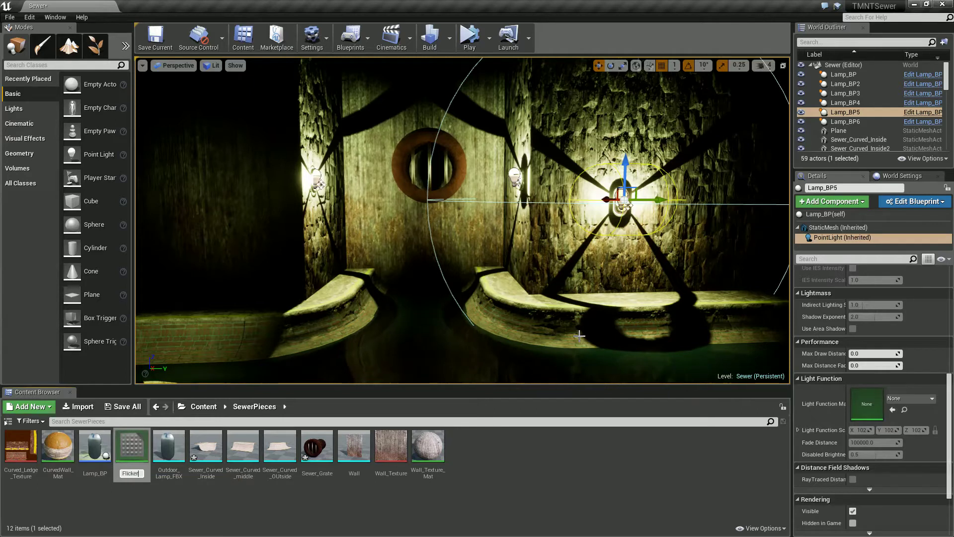
{"action": "type", "text": "Light_Mat"}
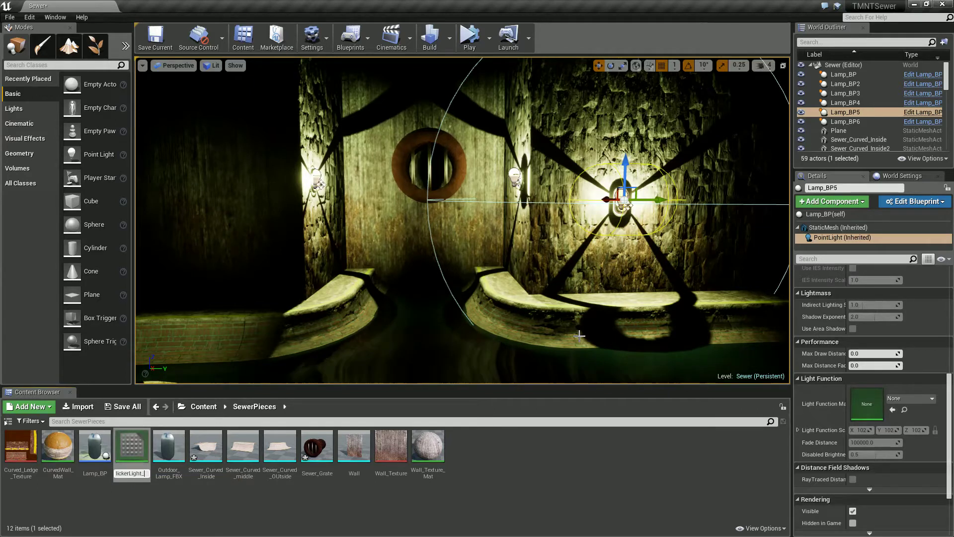
{"action": "key", "text": "Return"}
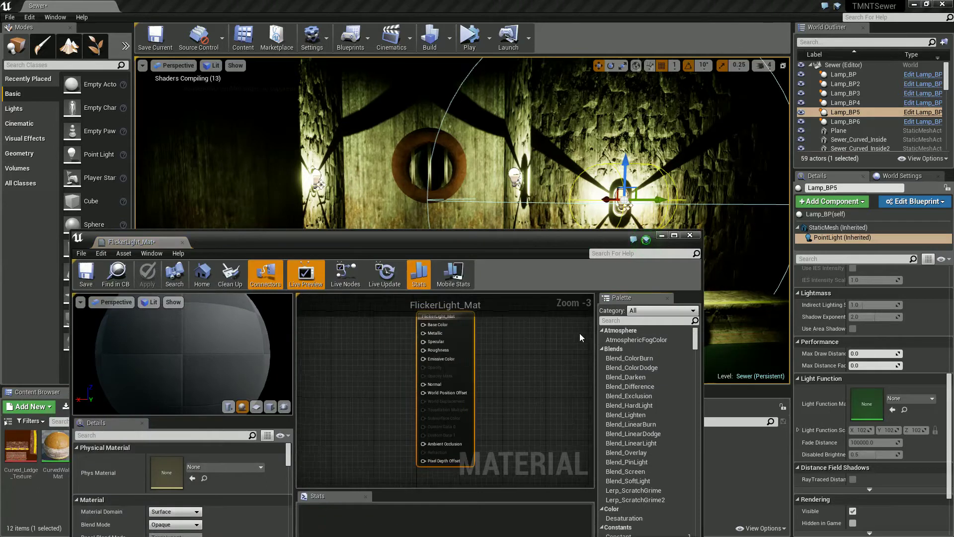
Maximize the material editor and switch the Material Domain to Light Function
{"action": "left_click_drag", "start_coordinate": [404, 243], "coordinate": [429, 199]}
{"action": "double_click", "coordinate": [429, 198]}
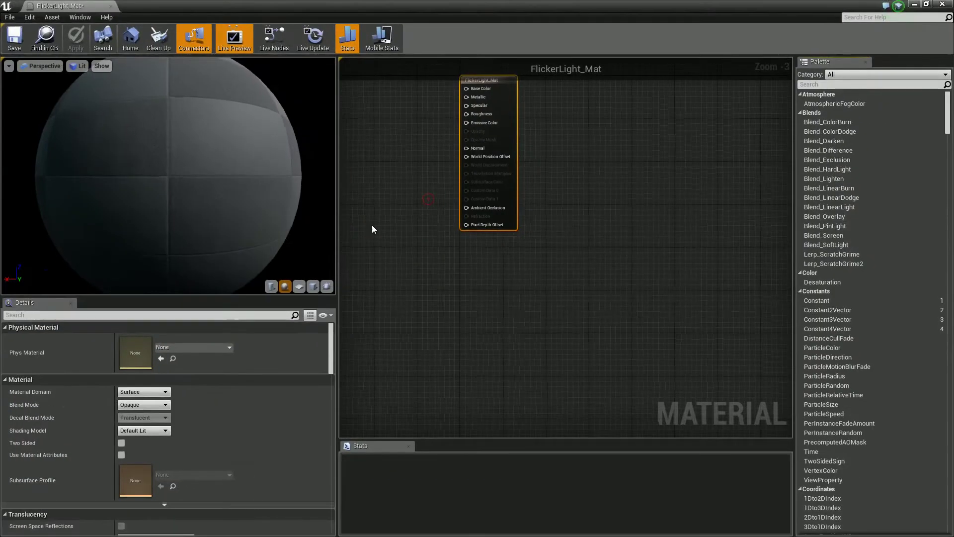
{"action": "right_click_drag", "start_coordinate": [373, 203], "coordinate": [519, 294]}
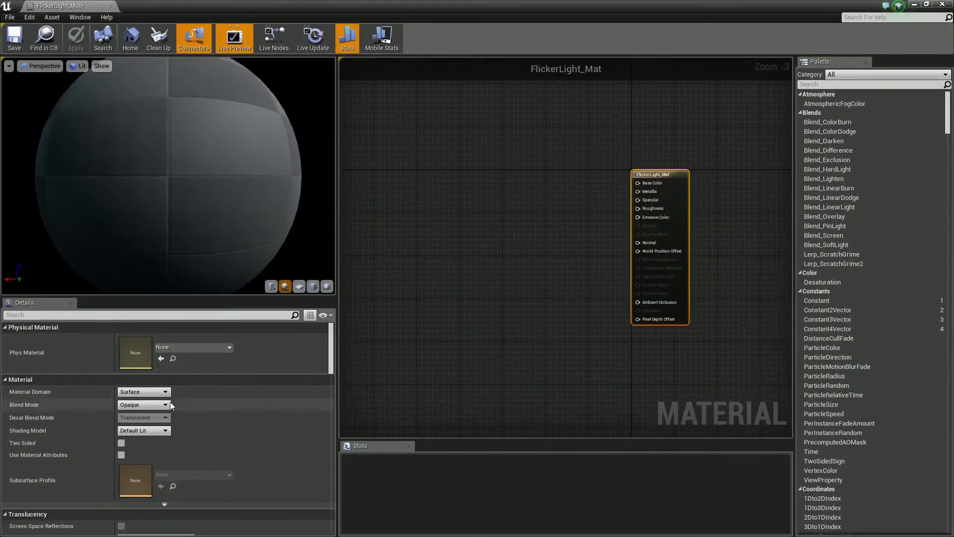
{"action": "left_click", "coordinate": [156, 392]}
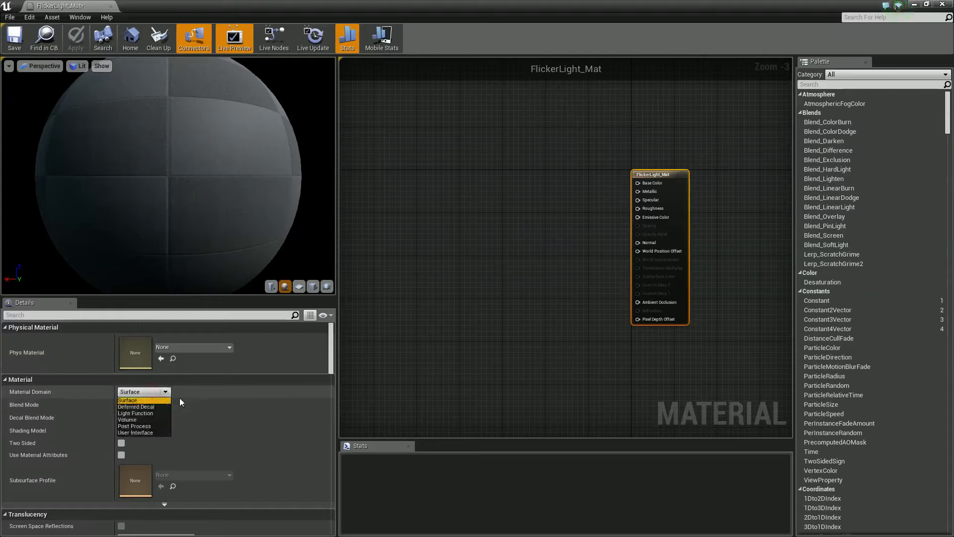
{"action": "left_click", "coordinate": [156, 413]}
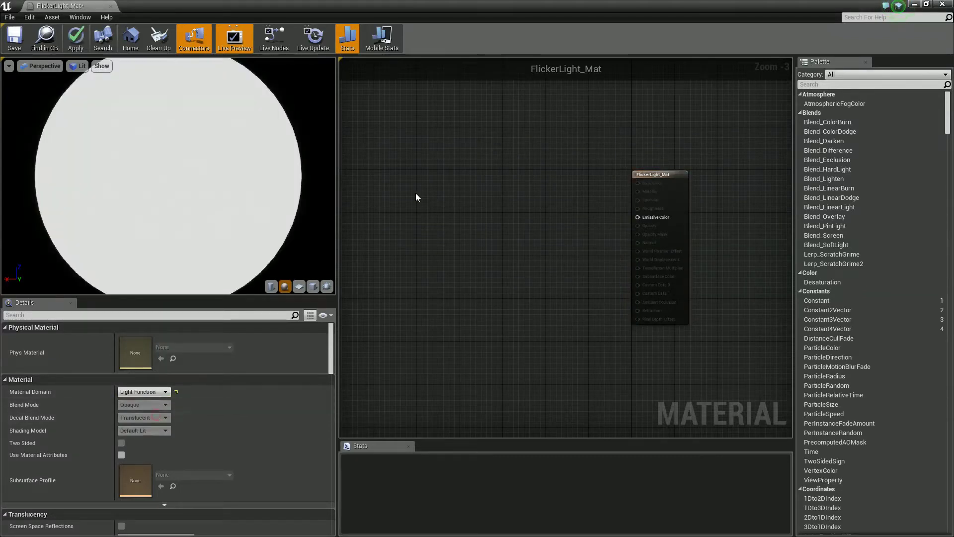
{"action": "scroll", "coordinate": [613, 210], "scroll_direction": "up", "scroll_amount": 3}
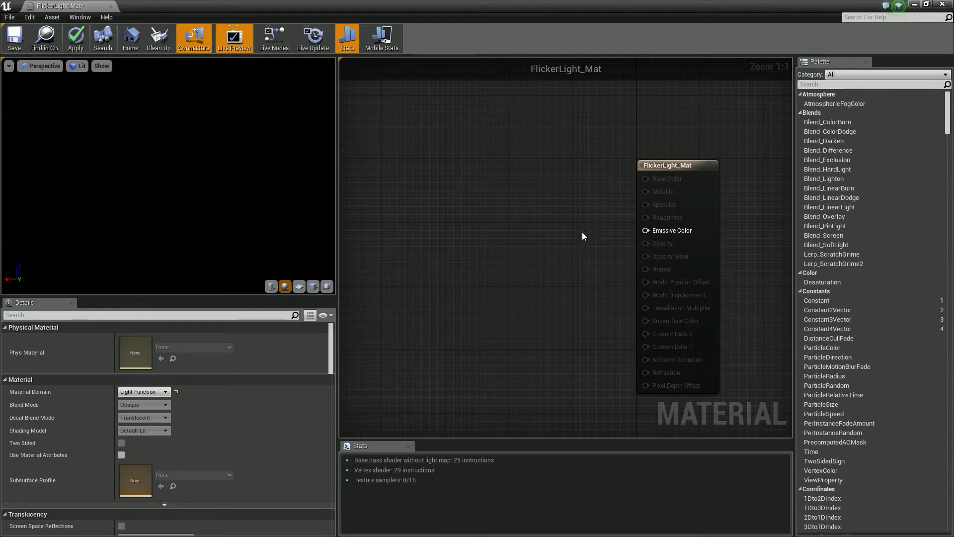
{"action": "right_click", "coordinate": [463, 217]}
Add a Time node with a fixed period of 2
{"action": "type", "text": "time"}
{"action": "key", "text": "Return"}
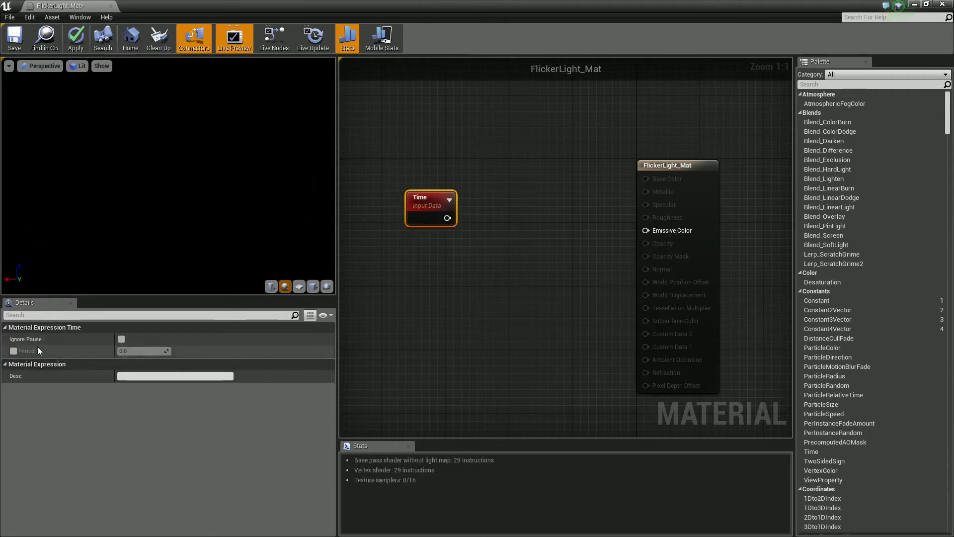
{"action": "left_click", "coordinate": [14, 351]}
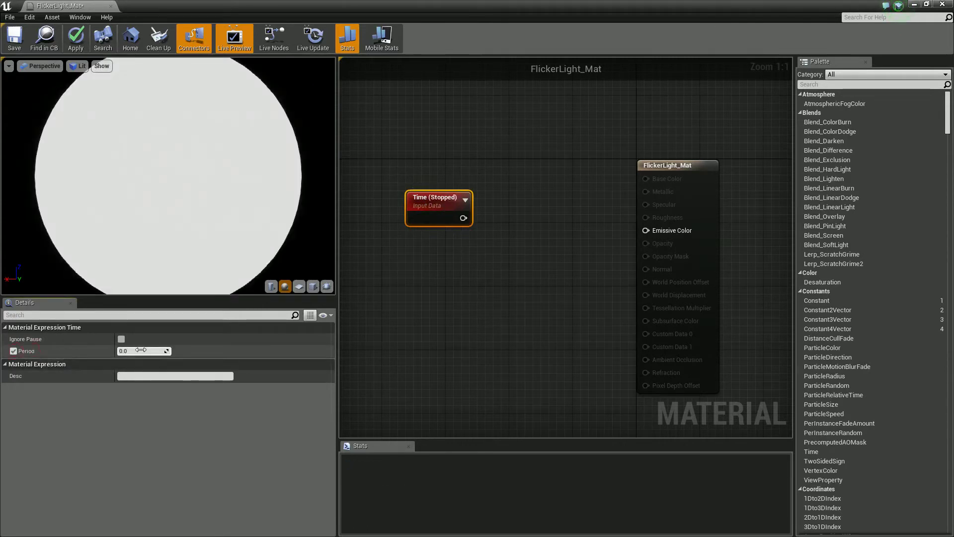
{"action": "left_click", "coordinate": [136, 350]}
{"action": "type", "text": "2"}
{"action": "left_click", "coordinate": [453, 270]}
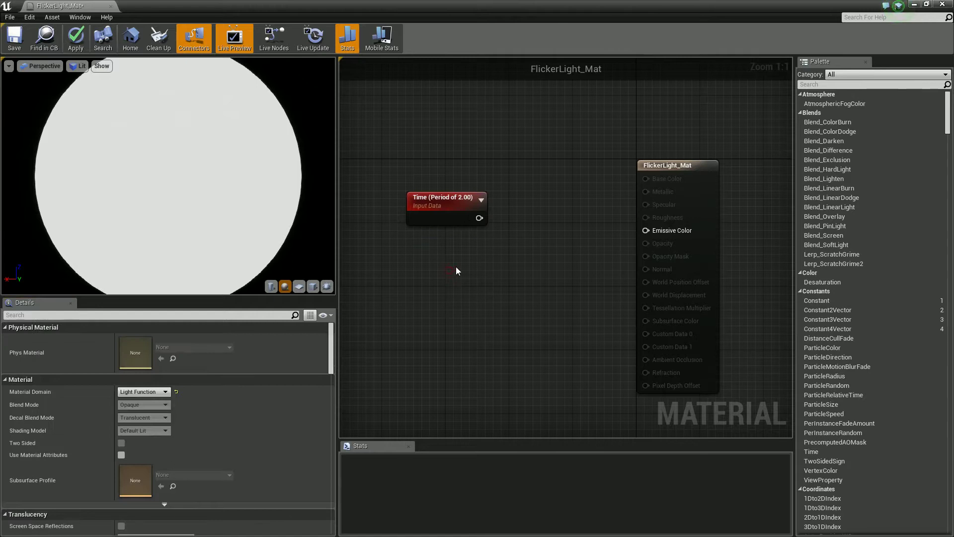
Add a Clamp node (Min 0.5, Max 2) feeding Emissive Color
{"action": "right_click", "coordinate": [493, 250]}
{"action": "type", "text": "clamp"}
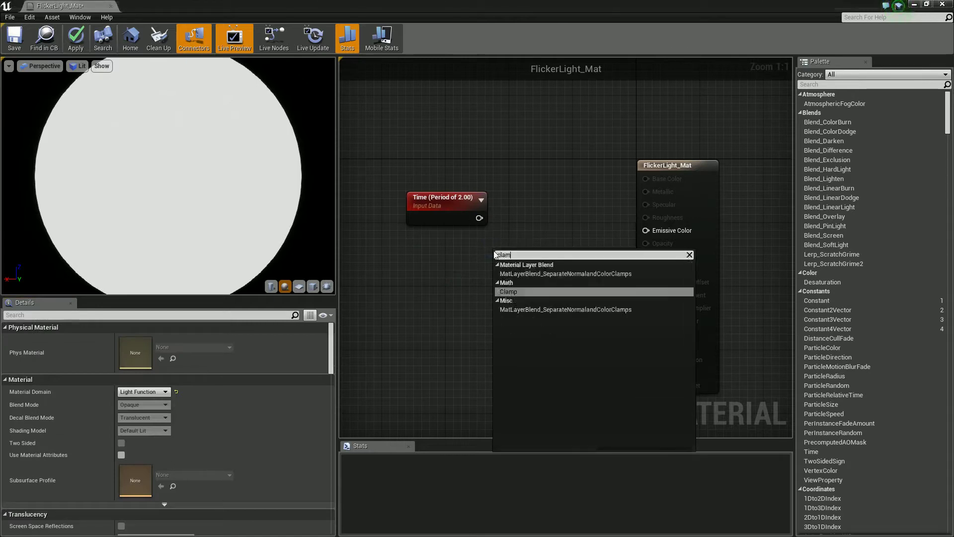
{"action": "key", "text": "Return"}
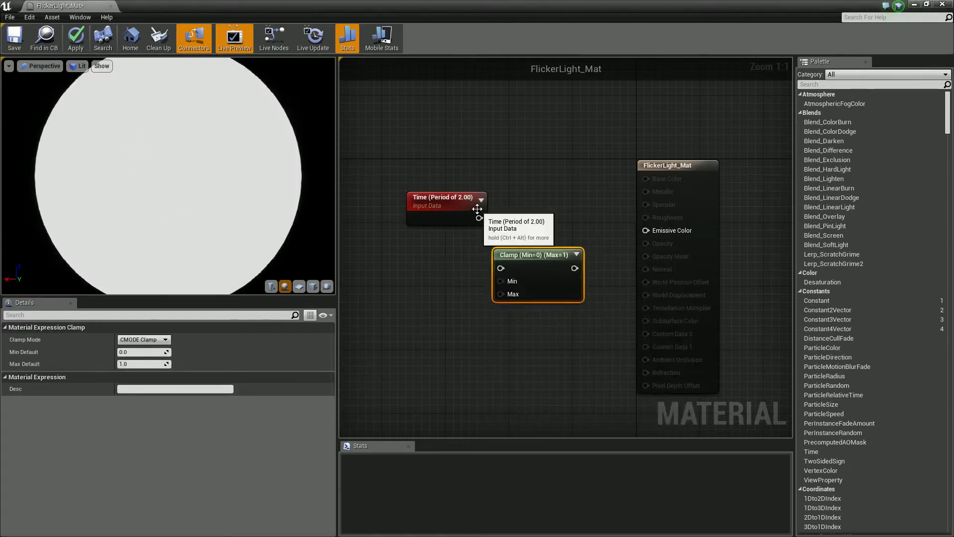
{"action": "left_click_drag", "start_coordinate": [422, 201], "coordinate": [398, 201]}
{"action": "left_click_drag", "start_coordinate": [524, 255], "coordinate": [458, 223]}
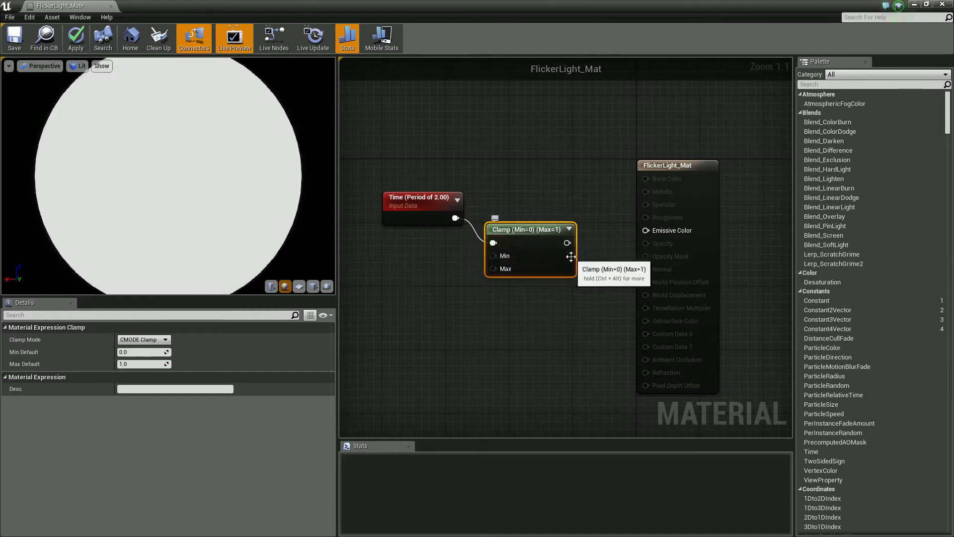
{"action": "left_click_drag", "start_coordinate": [567, 242], "coordinate": [654, 233]}
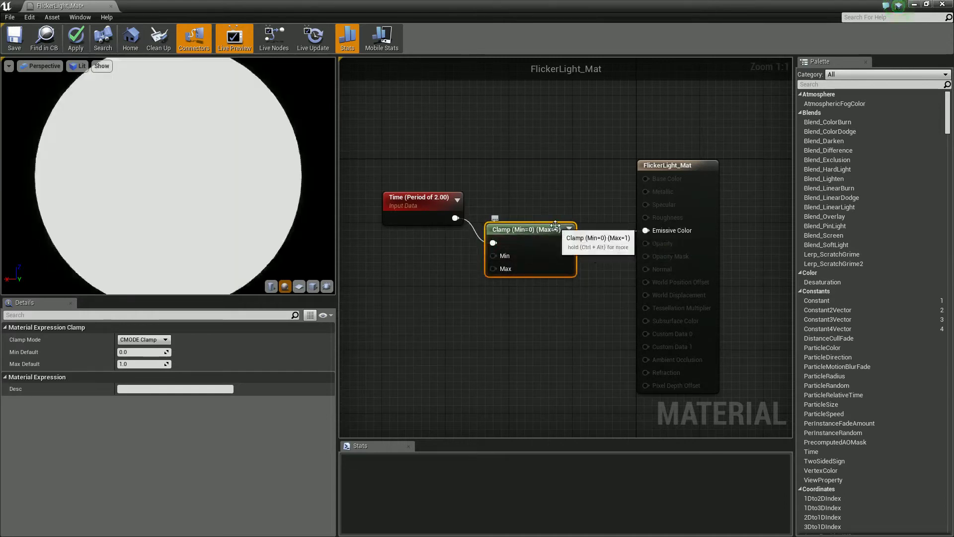
{"action": "left_click", "coordinate": [150, 355]}
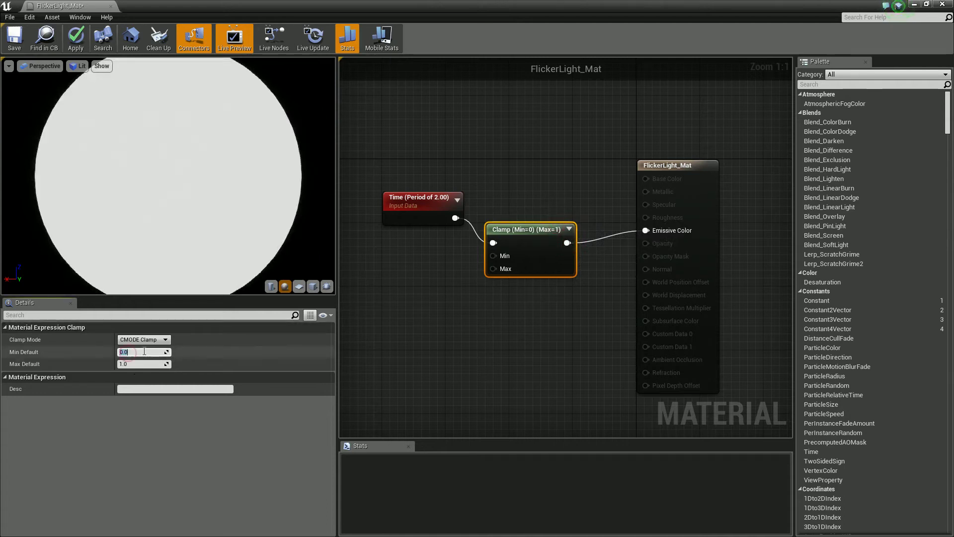
{"action": "type", "text": "0.5"}
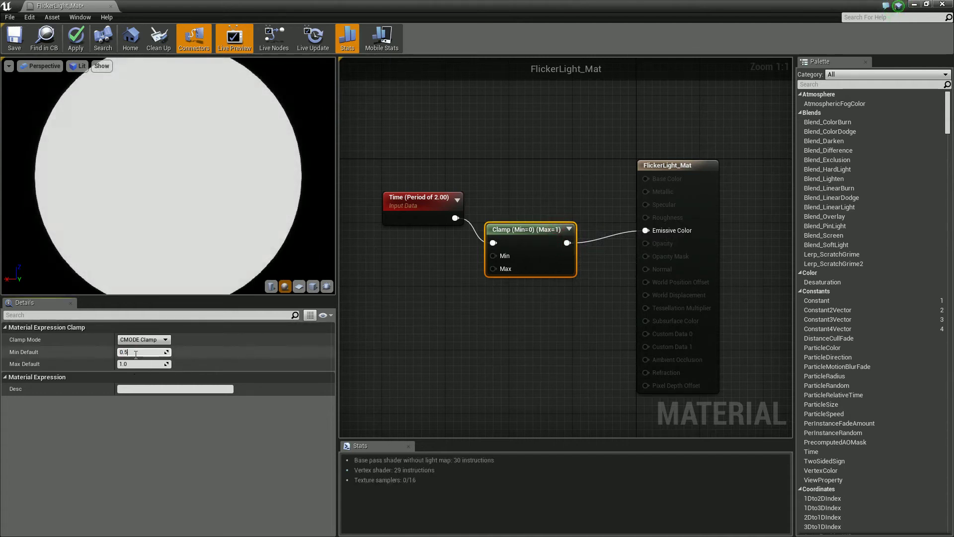
{"action": "key", "text": "Tab"}
{"action": "type", "text": "2"}
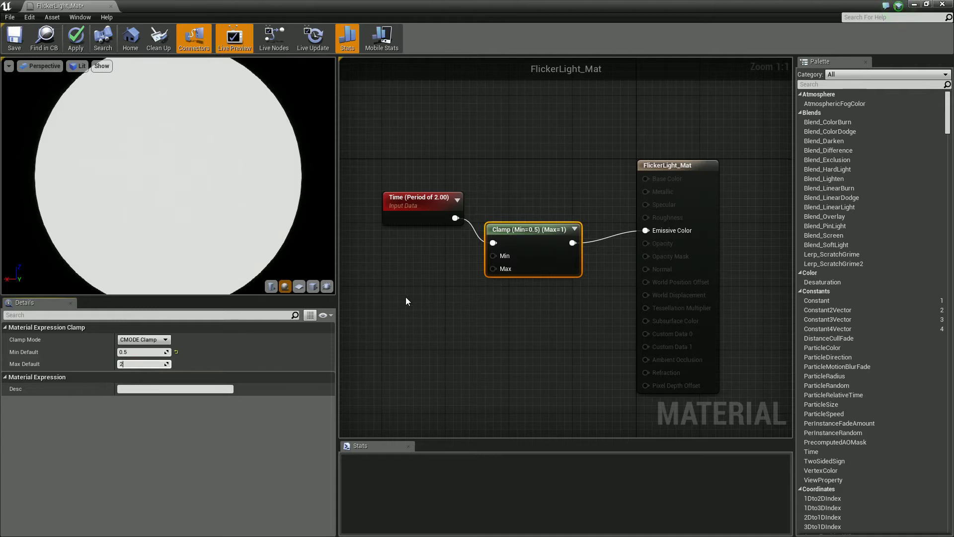
{"action": "left_click", "coordinate": [404, 295]}
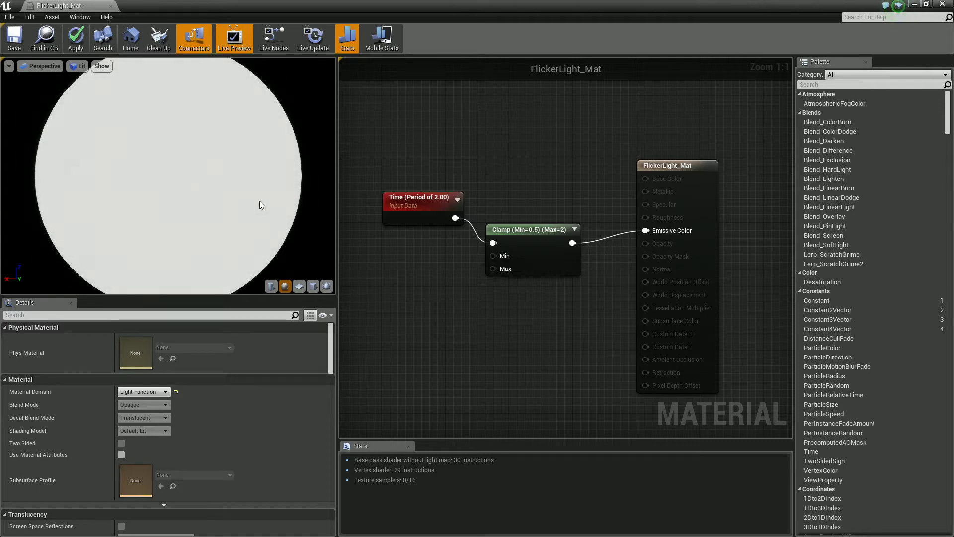
Change the Time node's period to 3
{"action": "left_click", "coordinate": [543, 233]}
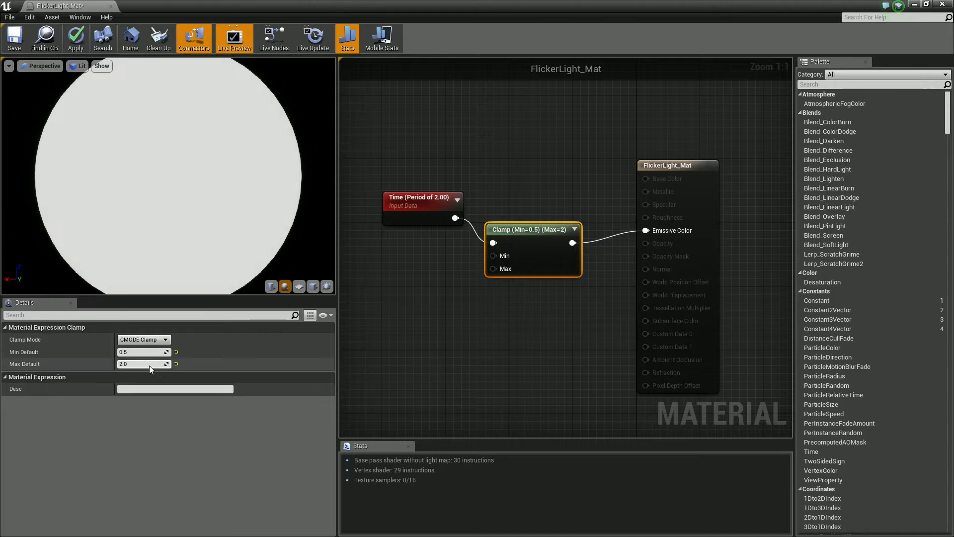
{"action": "left_click", "coordinate": [420, 204]}
{"action": "left_click", "coordinate": [147, 352]}
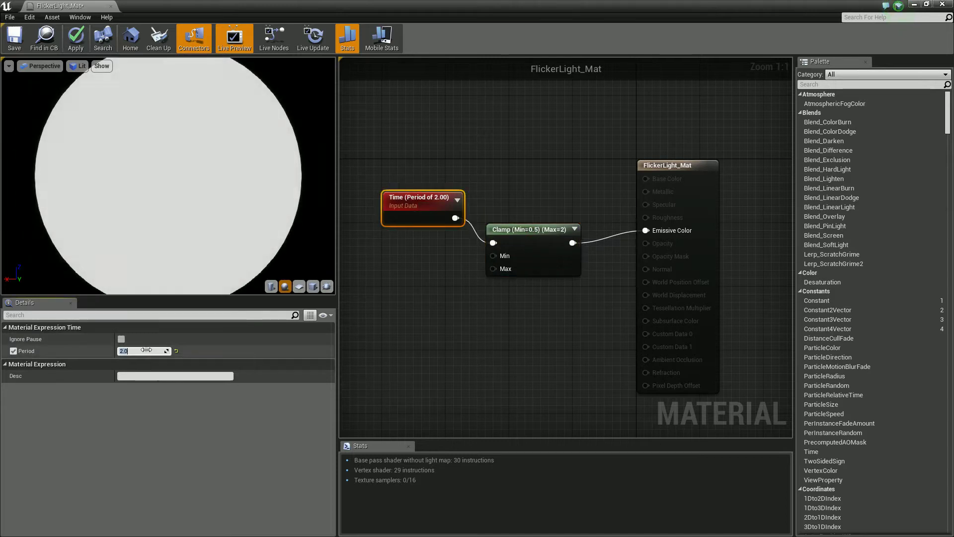
{"action": "type", "text": "3"}
{"action": "left_click", "coordinate": [420, 306]}
Set the Clamp node to Max 3 and Min 0.4
{"action": "left_click", "coordinate": [541, 229]}
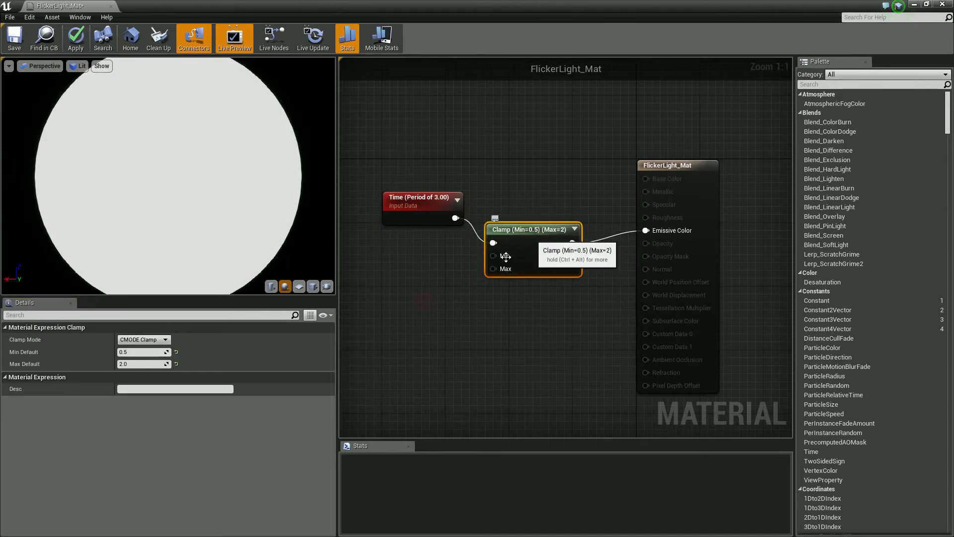
{"action": "left_click", "coordinate": [134, 364]}
{"action": "type", "text": "3"}
{"action": "left_click", "coordinate": [131, 352]}
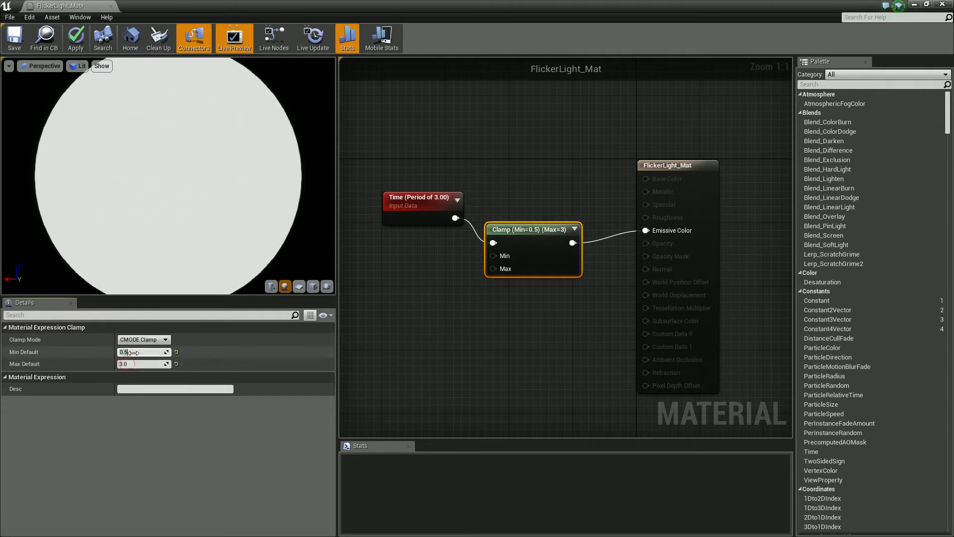
{"action": "left_click", "coordinate": [444, 331]}
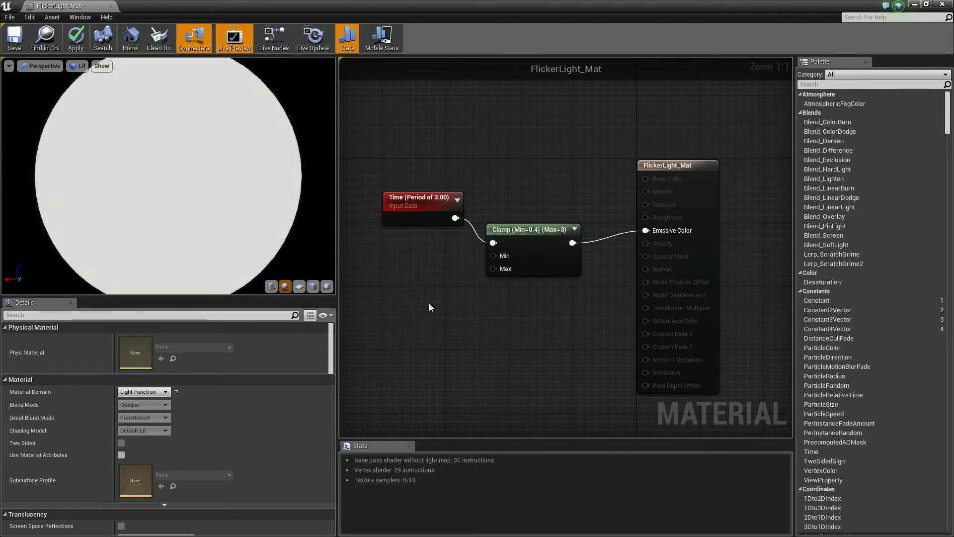
Add a LinearInterpolate (Lerp) node to the graph
{"action": "right_click", "coordinate": [427, 311]}
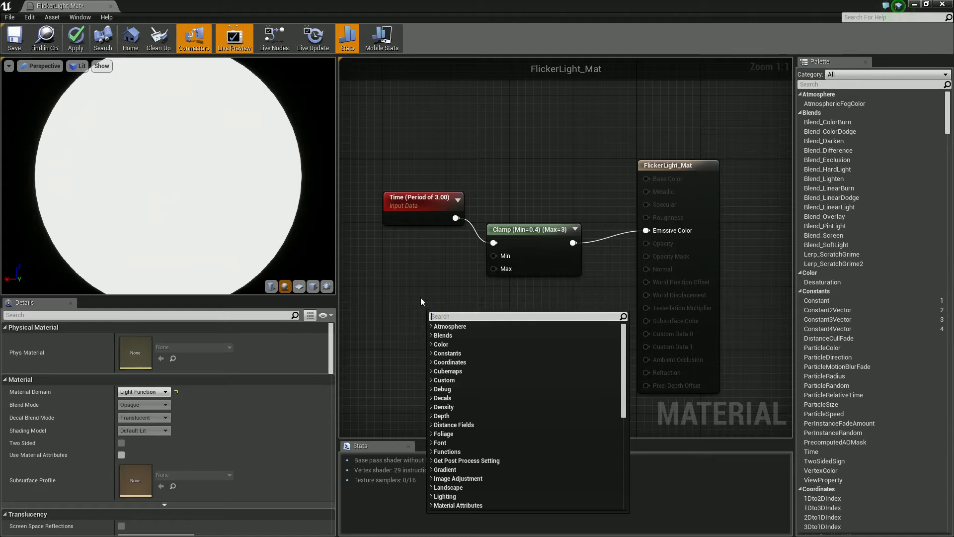
{"action": "left_click", "coordinate": [420, 297]}
{"action": "right_click", "coordinate": [420, 297]}
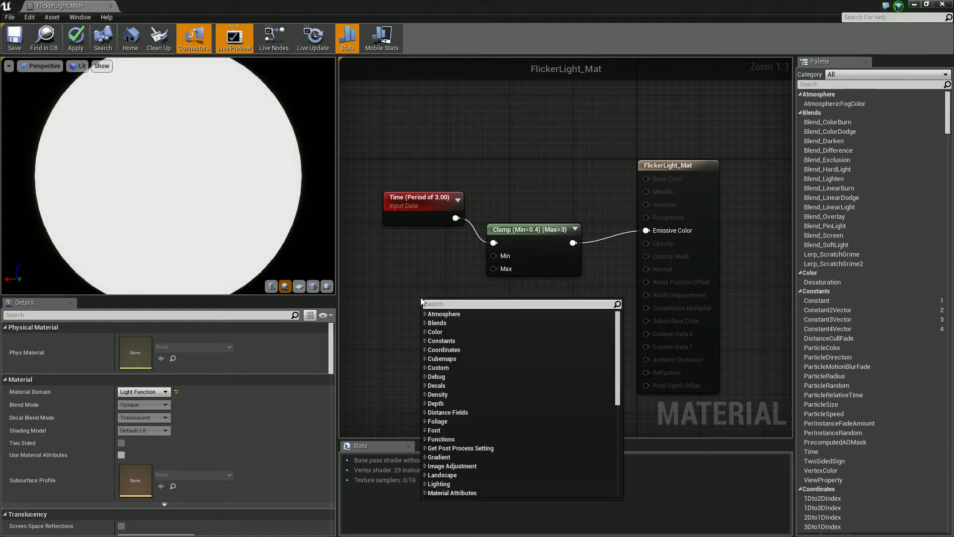
{"action": "type", "text": "lin"}
{"action": "key", "text": "BackSpace"}
{"action": "key", "text": "BackSpace"}
{"action": "key", "text": "BackSpace"}
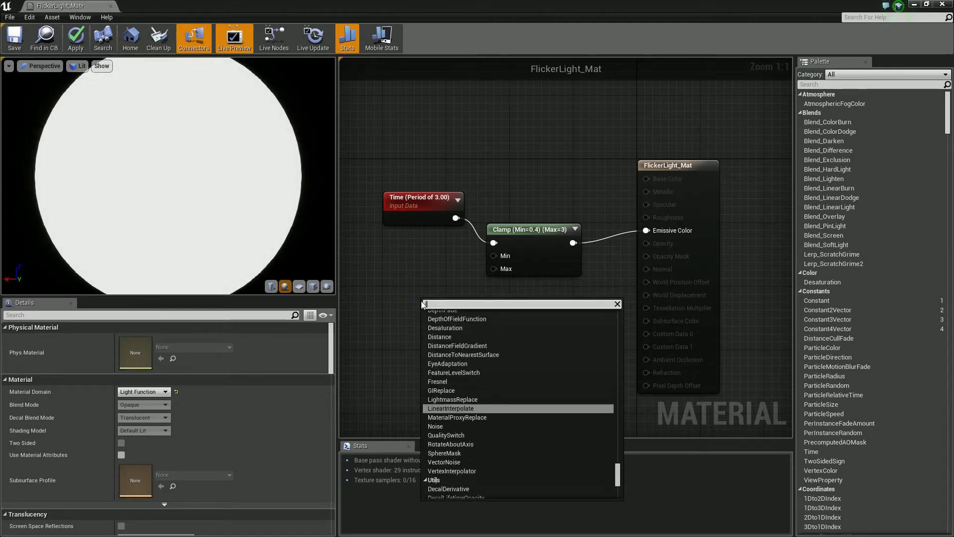
{"action": "left_click", "coordinate": [425, 294]}
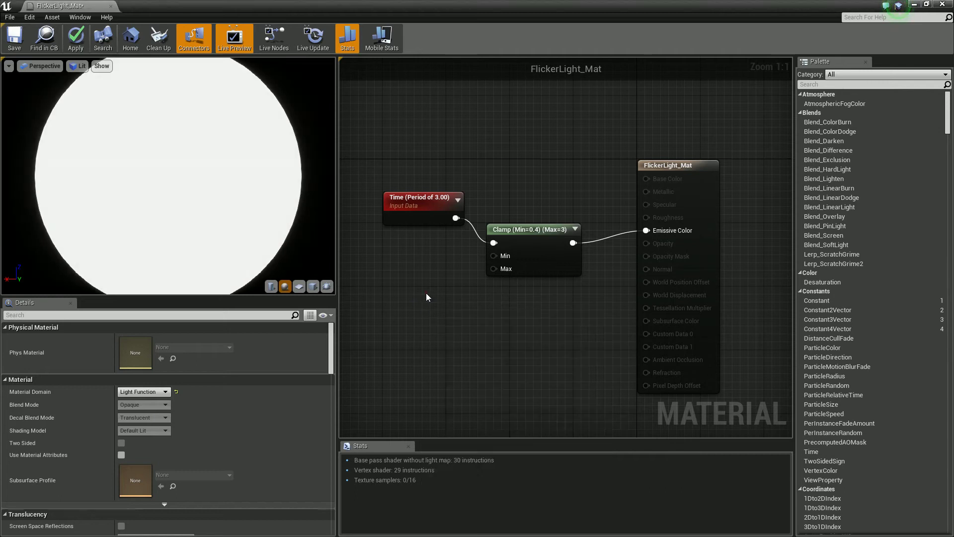
{"action": "key", "text": "l"}
{"action": "left_click", "coordinate": [445, 314]}
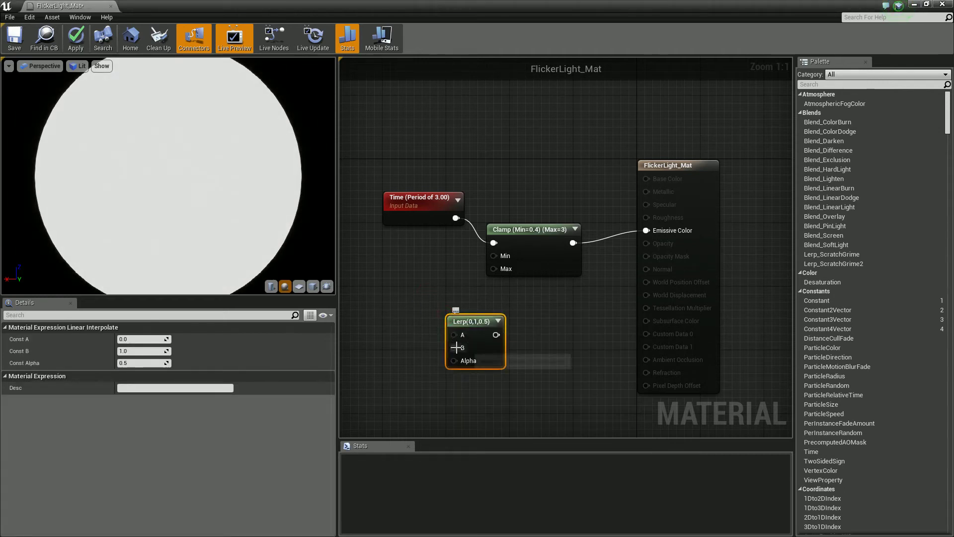
Delete the Lerp node and save FlickerLight_Mat, returning to the level
{"action": "key", "text": "Delete"}
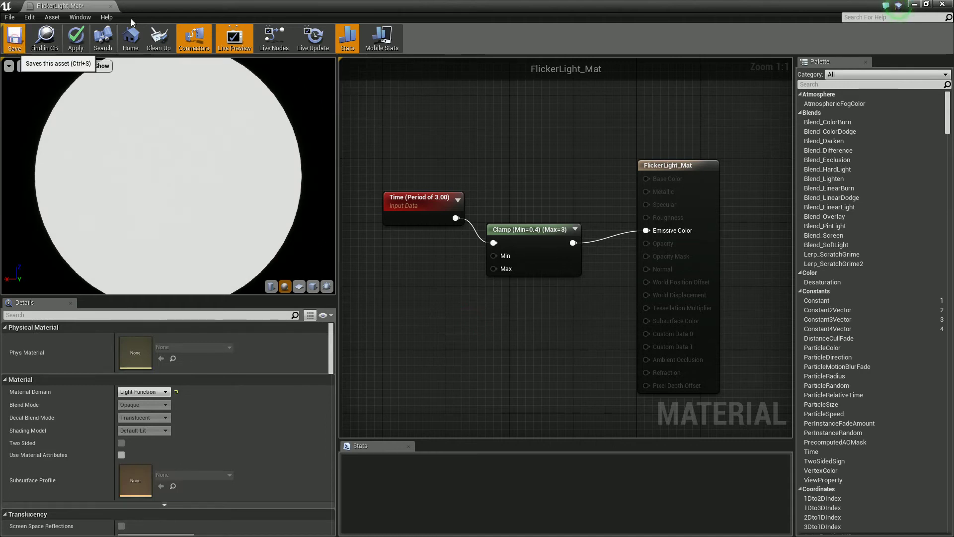
{"action": "key", "text": "ctrl+s"}
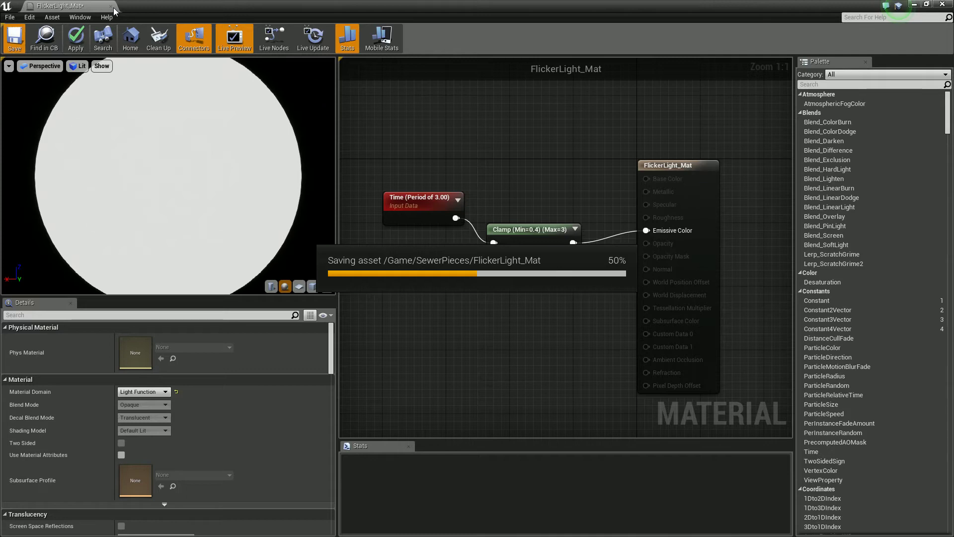
{"action": "left_click", "coordinate": [111, 6]}
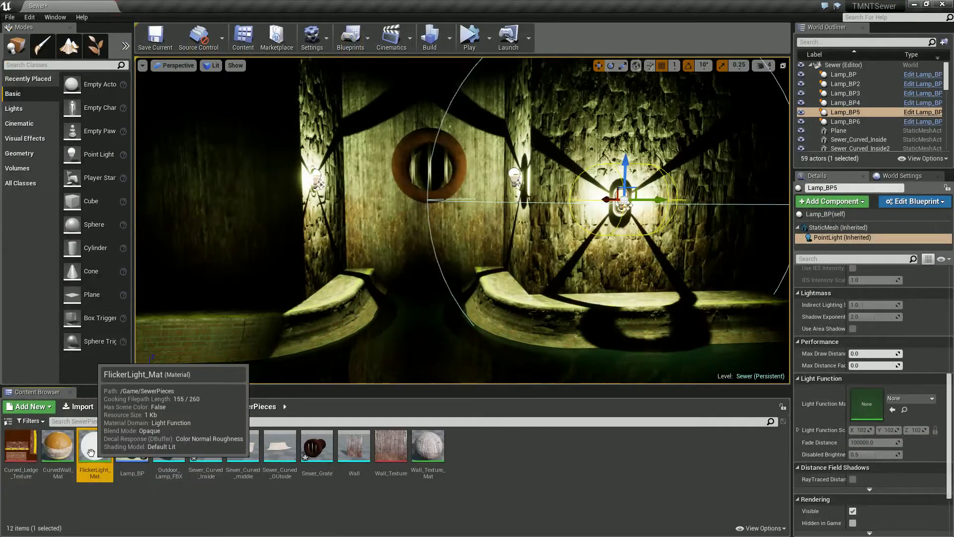
Assign FlickerLight_Mat as the Light Function Material of Lamp_BP5's point light
{"action": "left_click_drag", "start_coordinate": [95, 448], "coordinate": [875, 403]}
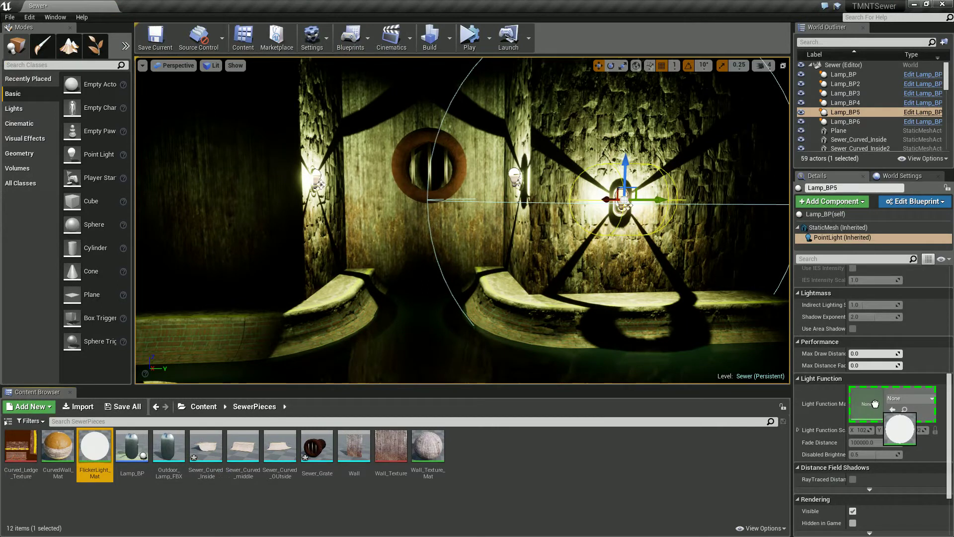
{"action": "left_click_drag", "start_coordinate": [875, 404], "coordinate": [876, 404]}
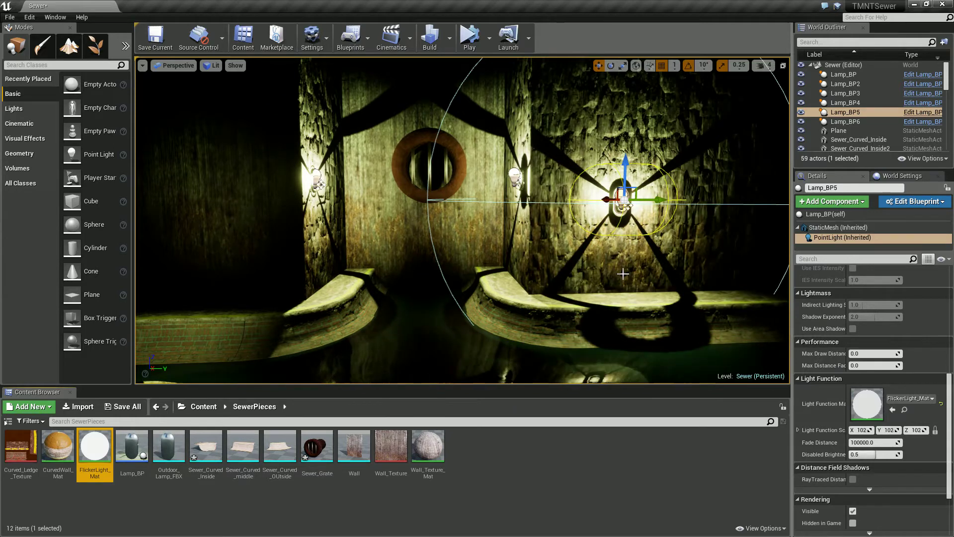
Reopen FlickerLight_Mat and set the Clamp minimum to 0.6
{"action": "double_click", "coordinate": [99, 453]}
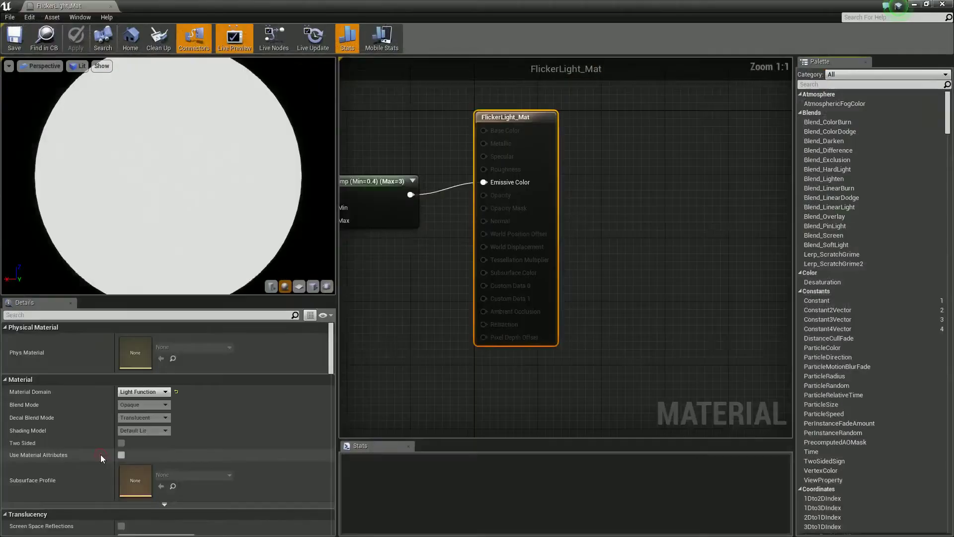
{"action": "right_click_drag", "start_coordinate": [449, 290], "coordinate": [610, 295]}
{"action": "left_click", "coordinate": [593, 209]}
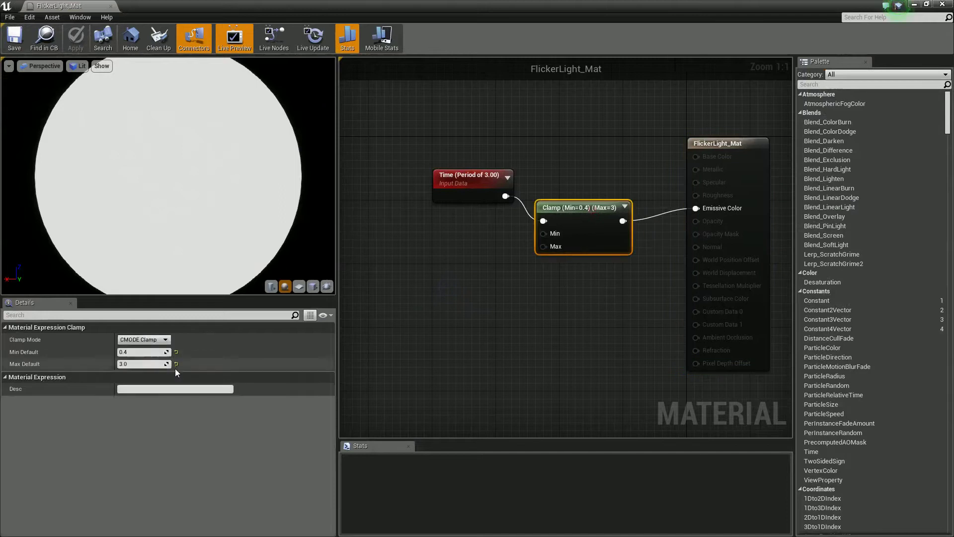
{"action": "left_click", "coordinate": [140, 352]}
{"action": "type", "text": "0.6"}
{"action": "key", "text": "Return"}
{"action": "left_click", "coordinate": [378, 313]}
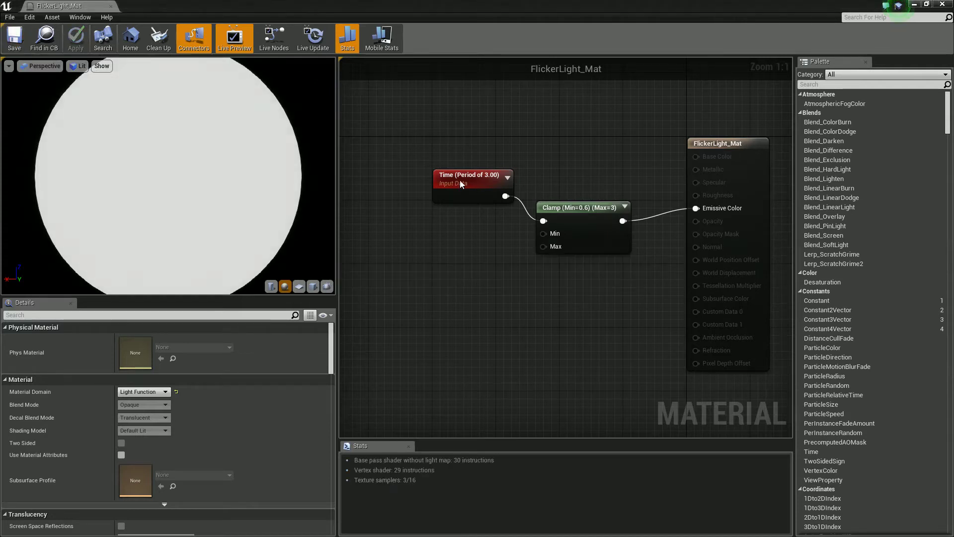
Set the Time node's period to 1.5 and rearrange the Time and Clamp nodes
{"action": "left_click", "coordinate": [460, 181]}
{"action": "left_click", "coordinate": [144, 351]}
{"action": "type", "text": "0"}
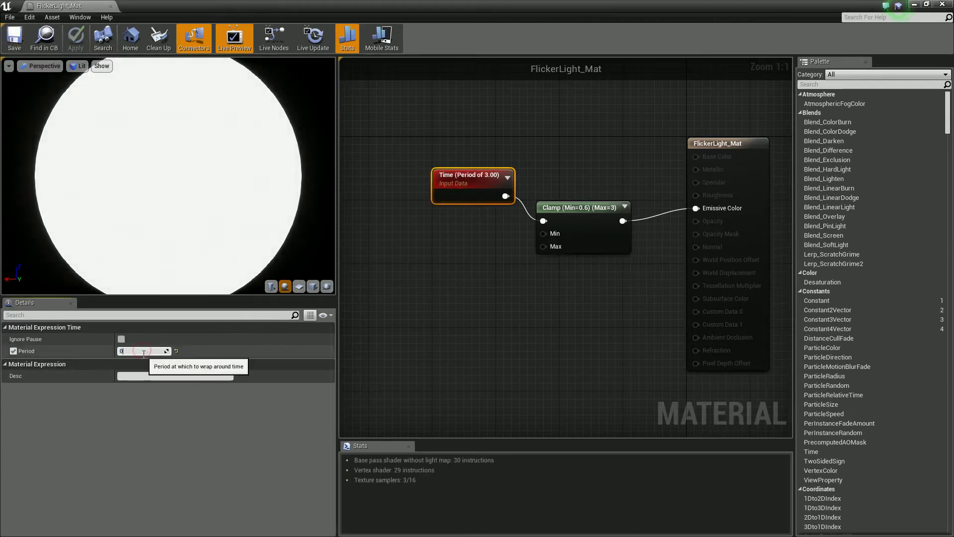
{"action": "type", "text": "1."}
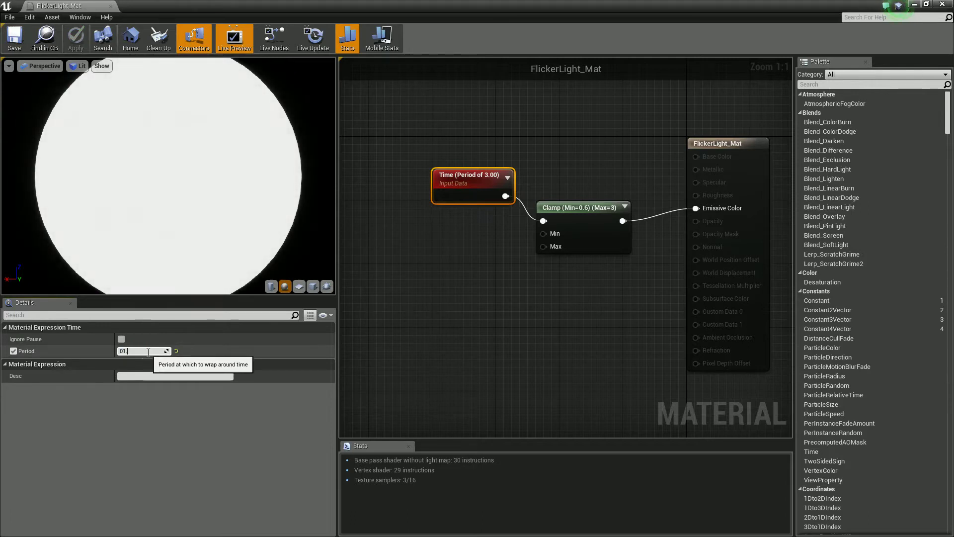
{"action": "type", "text": "5"}
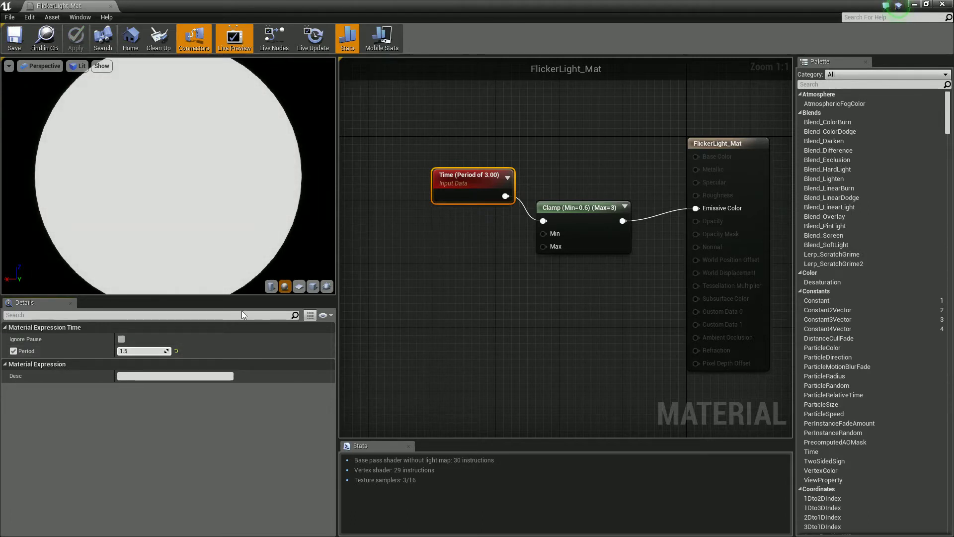
{"action": "left_click", "coordinate": [437, 242]}
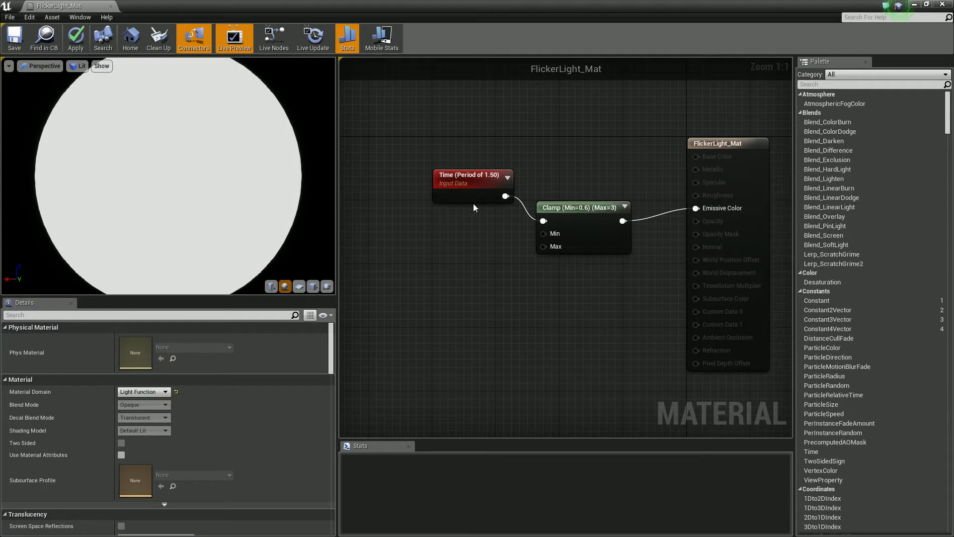
{"action": "left_click_drag", "start_coordinate": [469, 187], "coordinate": [406, 179]}
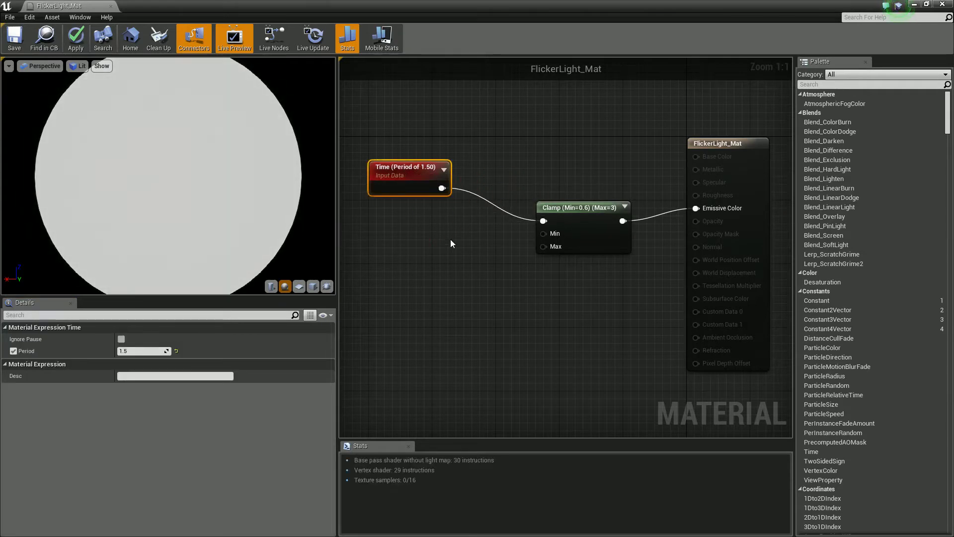
{"action": "left_click_drag", "start_coordinate": [561, 212], "coordinate": [520, 213]}
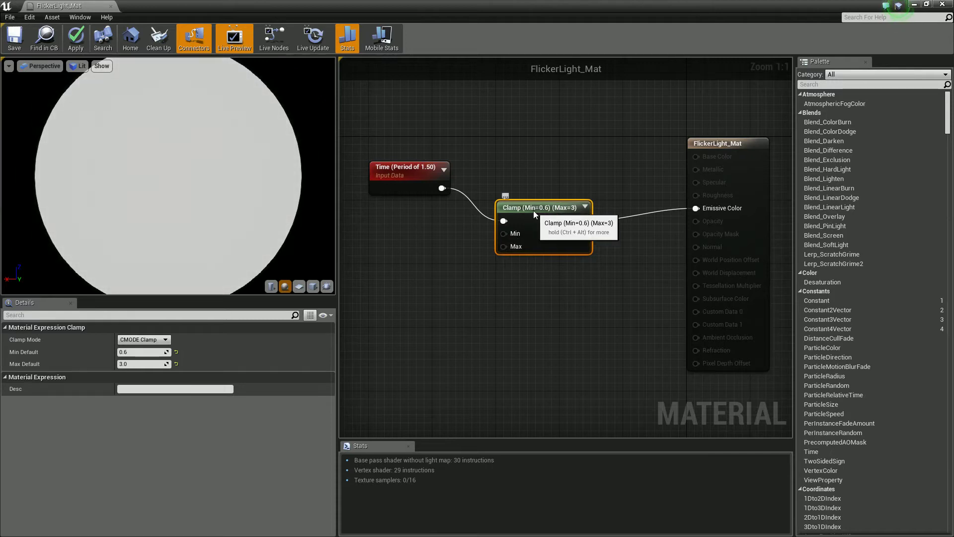
{"action": "left_click_drag", "start_coordinate": [533, 209], "coordinate": [565, 210]}
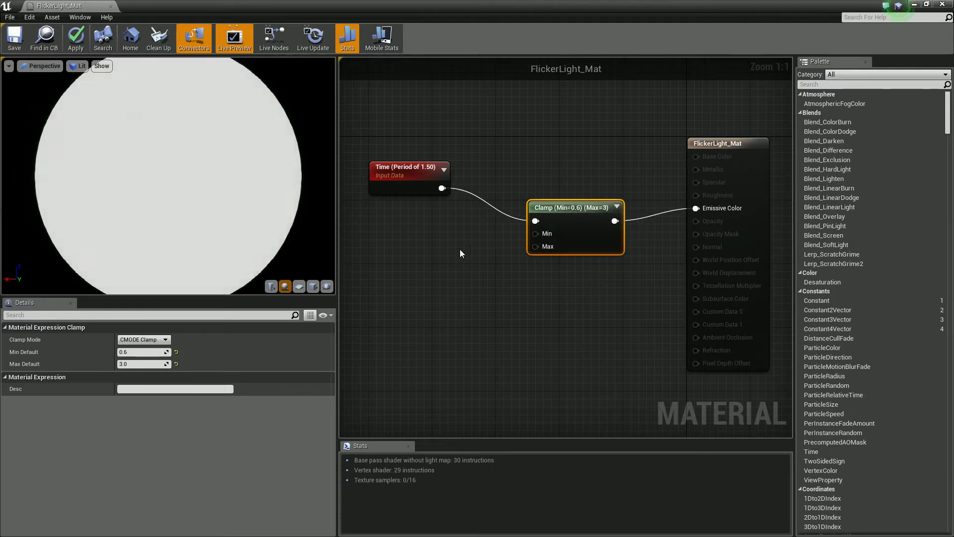
{"action": "left_click", "coordinate": [460, 249]}
Wire Time through a Multiply by 2 into the Clamp
{"action": "left_click_drag", "start_coordinate": [490, 249], "coordinate": [450, 233]}
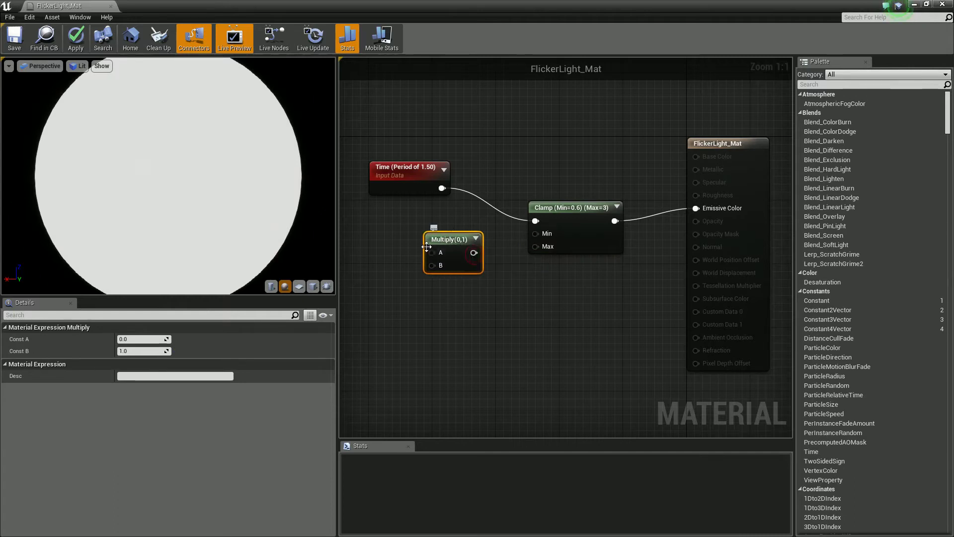
{"action": "left_click_drag", "start_coordinate": [436, 254], "coordinate": [447, 230]}
{"action": "left_click_drag", "start_coordinate": [448, 193], "coordinate": [441, 188]}
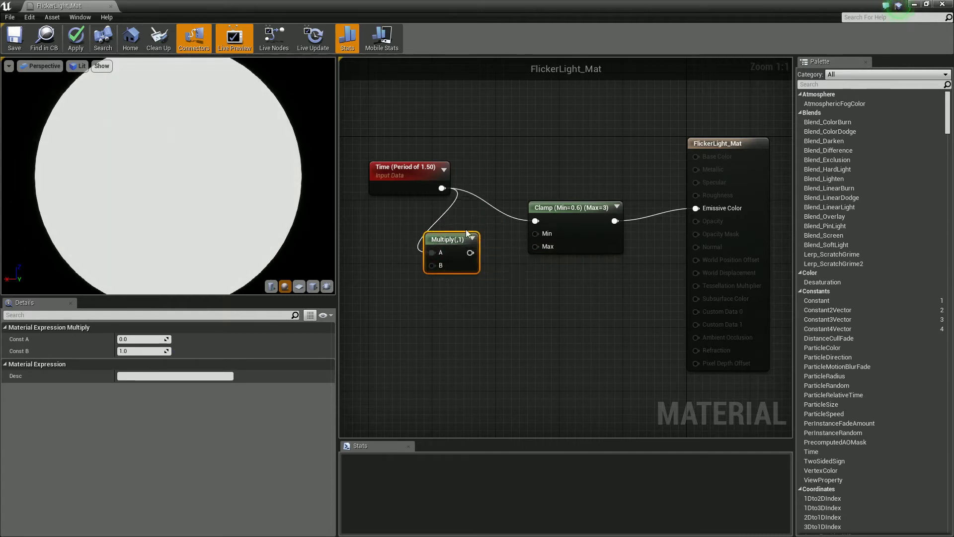
{"action": "left_click_drag", "start_coordinate": [470, 253], "coordinate": [541, 224]}
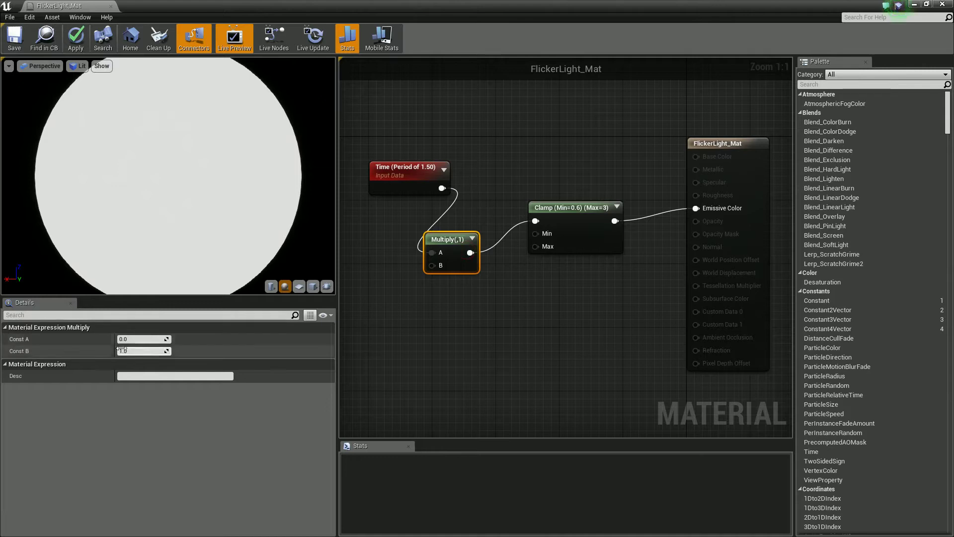
{"action": "left_click", "coordinate": [136, 351]}
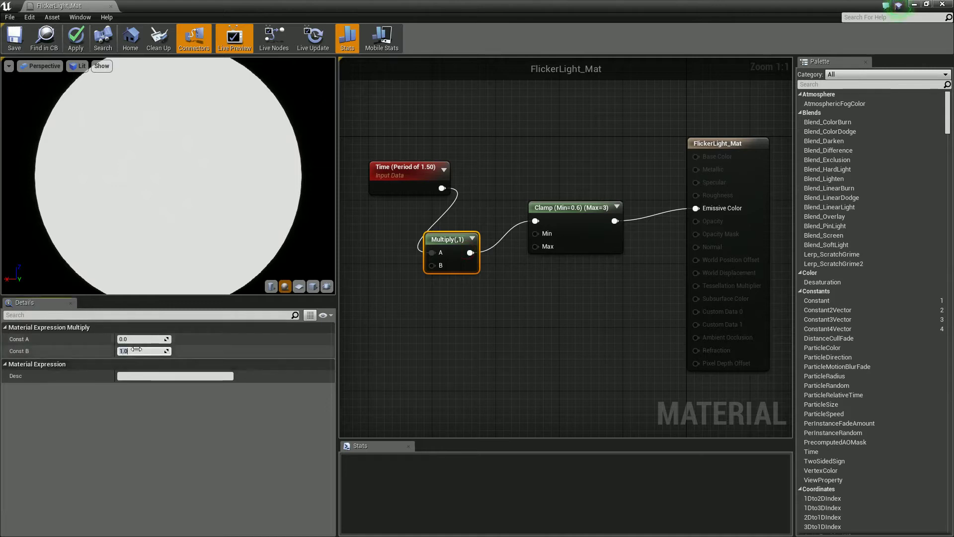
{"action": "type", "text": "2.0"}
{"action": "left_click", "coordinate": [384, 305]}
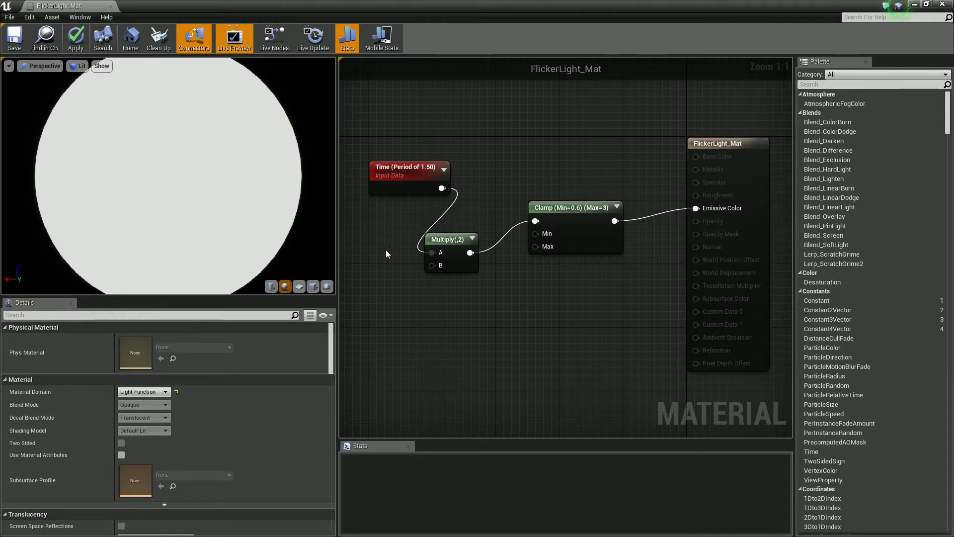
Set the Clamp maximum to 2, then save and close FlickerLight_Mat
{"action": "left_click", "coordinate": [553, 209]}
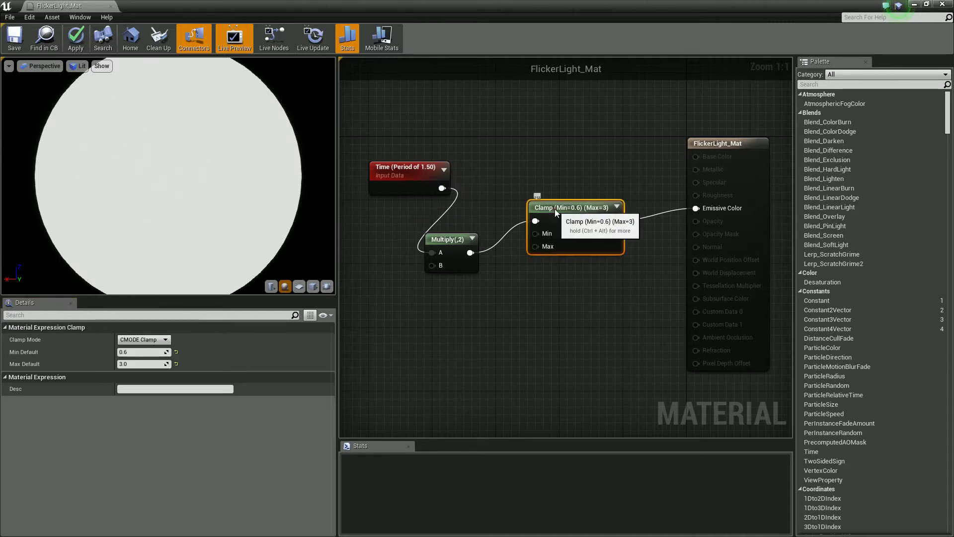
{"action": "left_click", "coordinate": [139, 364]}
{"action": "type", "text": "2.0"}
{"action": "left_click", "coordinate": [390, 301]}
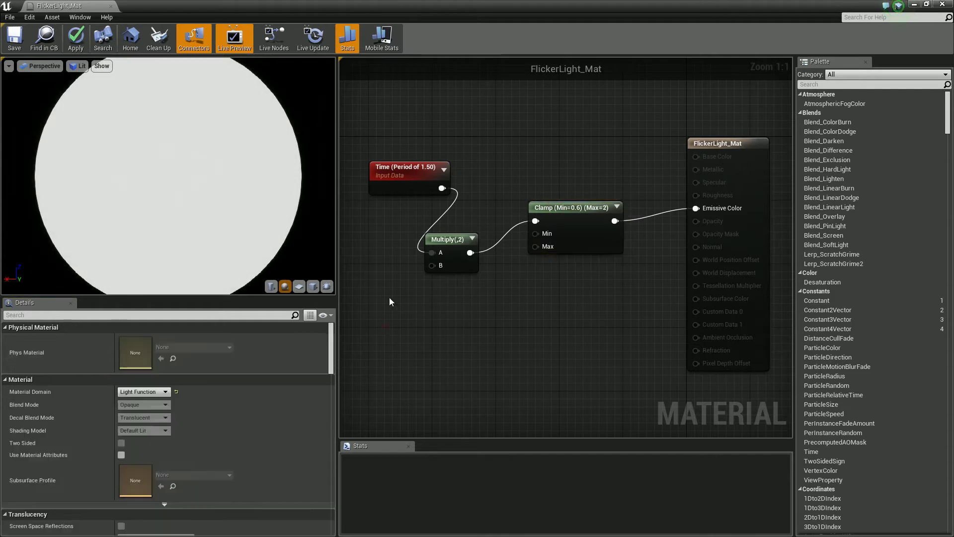
{"action": "left_click", "coordinate": [395, 173]}
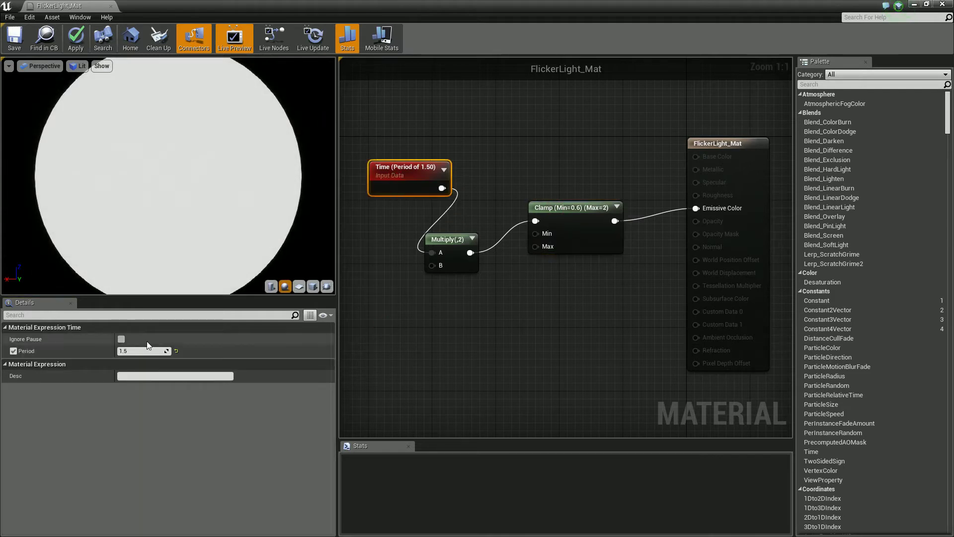
{"action": "left_click", "coordinate": [388, 302]}
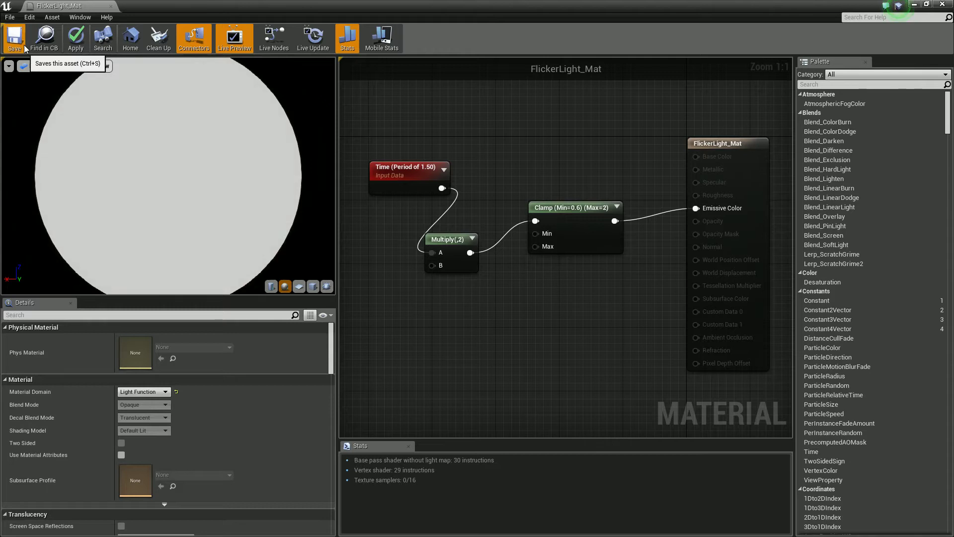
{"action": "left_click", "coordinate": [14, 39]}
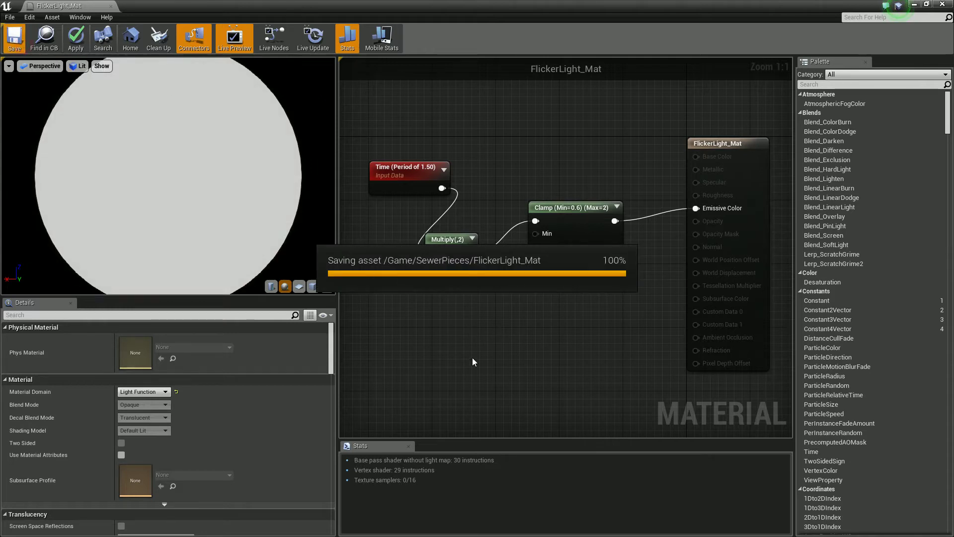
{"action": "left_click", "coordinate": [110, 6]}
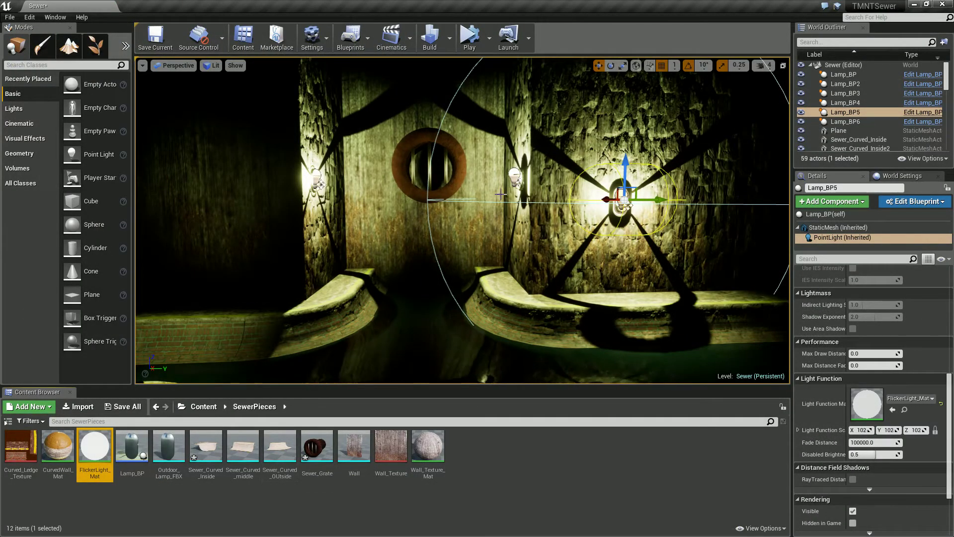
Assign FlickerLight_Mat as the Light Function Material of Lamp_BP6's point light
{"action": "left_click", "coordinate": [515, 177]}
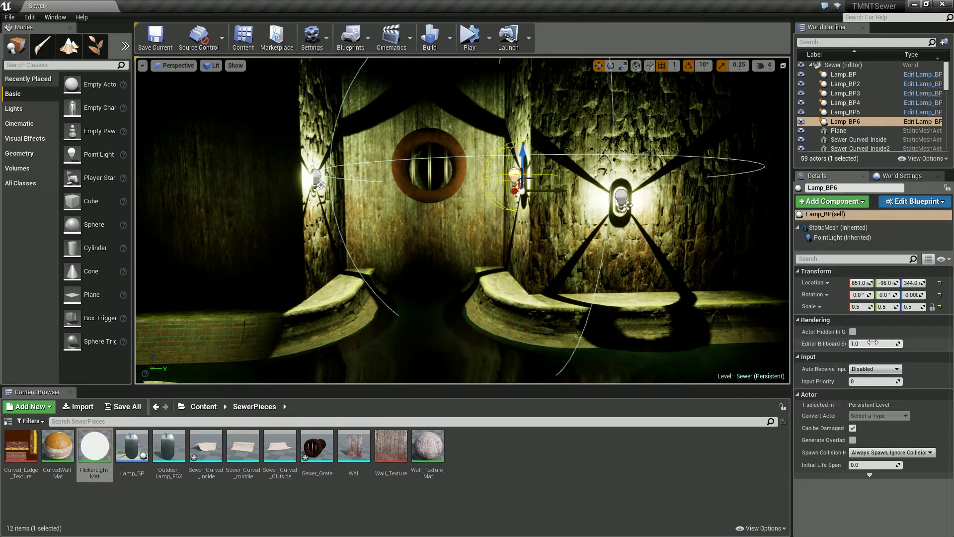
{"action": "left_click", "coordinate": [842, 237]}
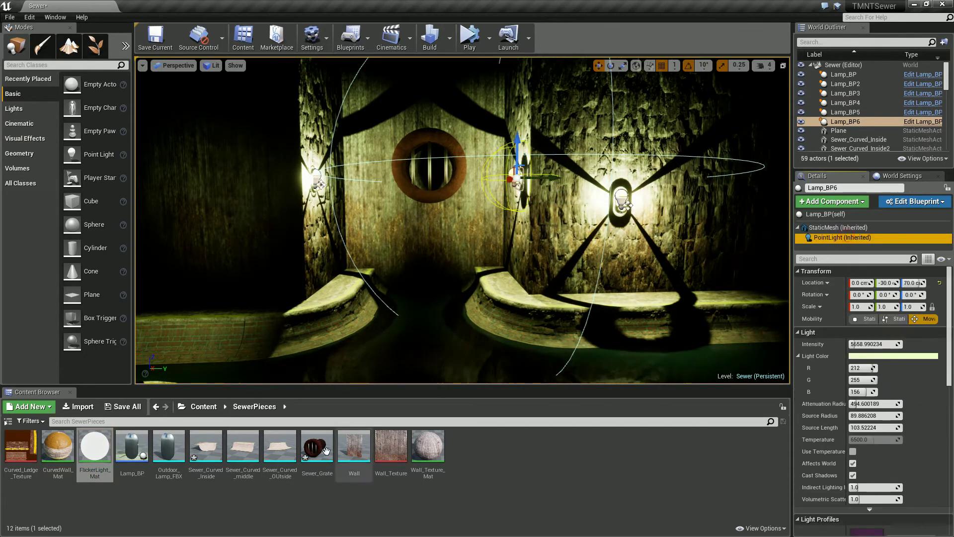
{"action": "scroll", "coordinate": [843, 396], "scroll_direction": "down", "scroll_amount": 10}
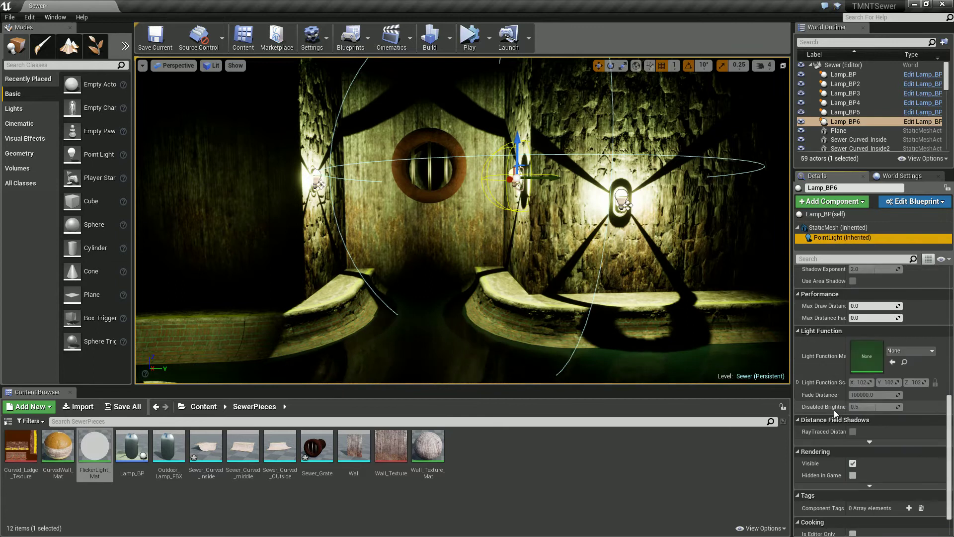
{"action": "left_click_drag", "start_coordinate": [95, 448], "coordinate": [870, 351]}
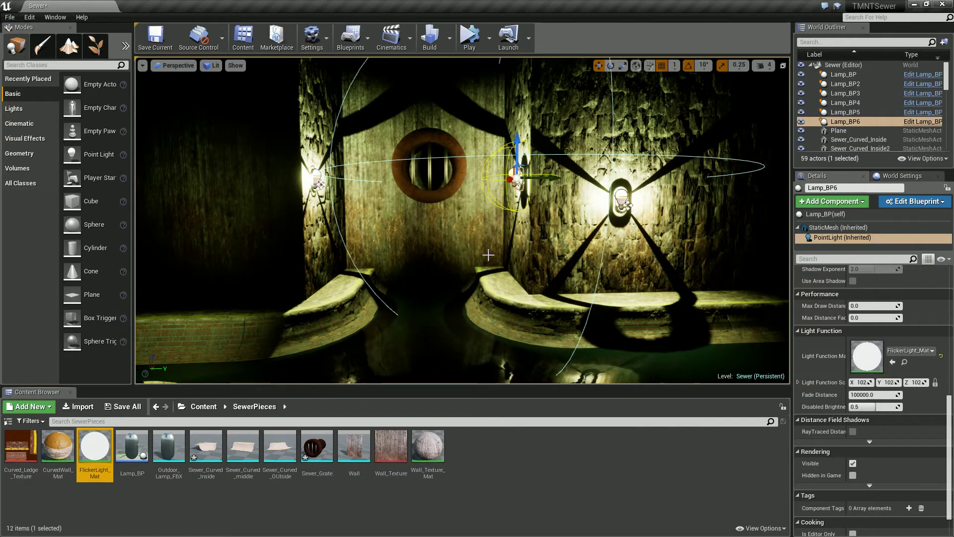
{"action": "left_click_drag", "start_coordinate": [488, 254], "coordinate": [464, 283]}
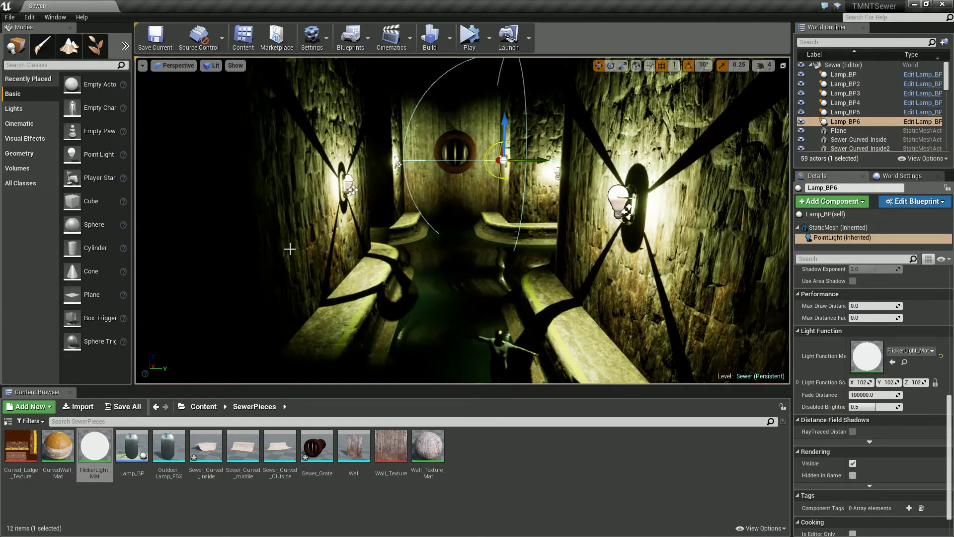
{"action": "left_click", "coordinate": [58, 65]}
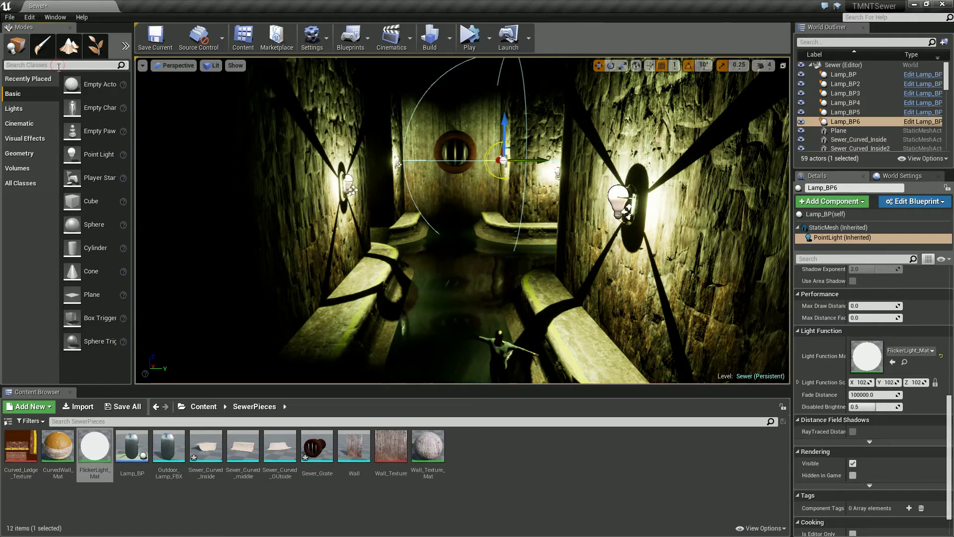
Search the placeable classes for fog and place an Exponential Height Fog in the tunnel
{"action": "type", "text": "fig"}
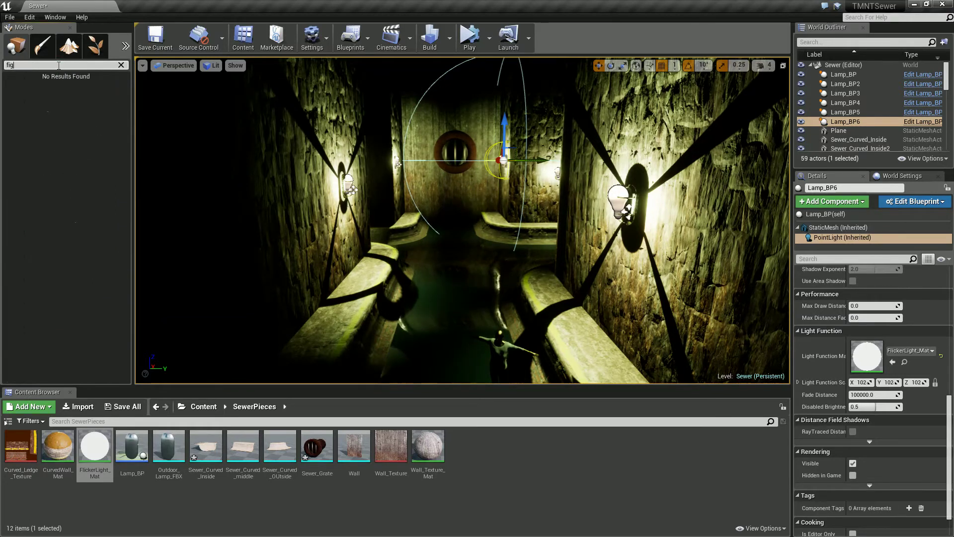
{"action": "key", "text": "BackSpace"}
{"action": "key", "text": "BackSpace"}
{"action": "type", "text": "o"}
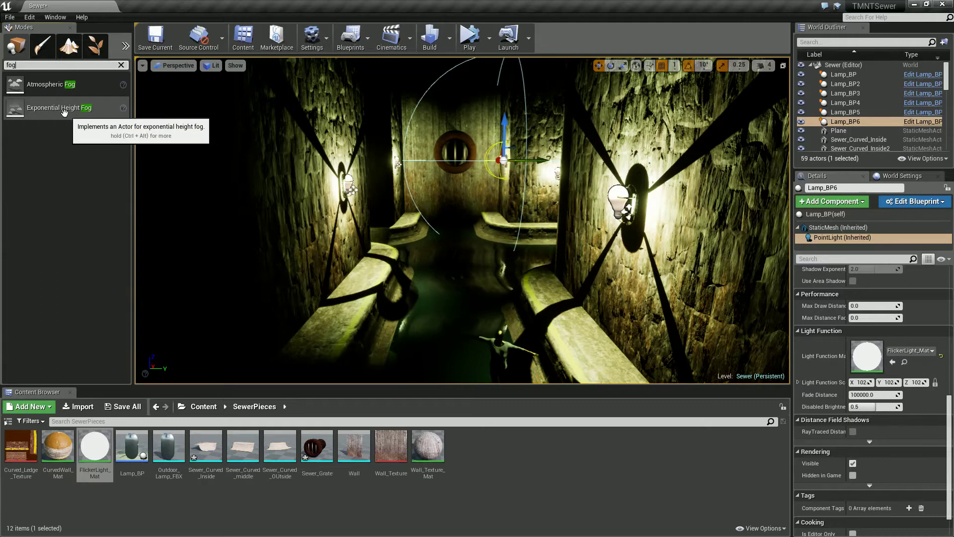
{"action": "left_click_drag", "start_coordinate": [73, 108], "coordinate": [457, 273]}
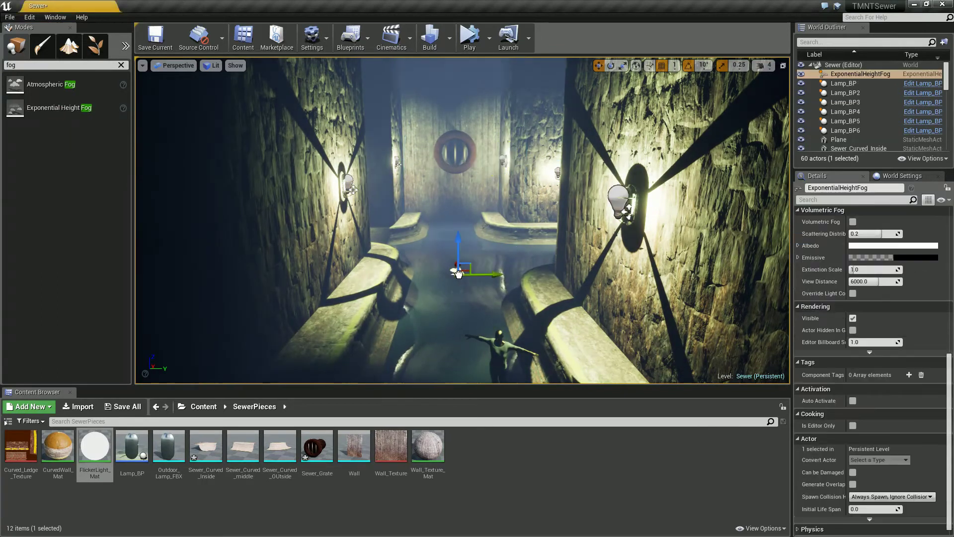
{"action": "right_click_drag", "start_coordinate": [457, 273], "coordinate": [450, 210]}
{"action": "scroll", "coordinate": [827, 353], "scroll_direction": "up", "scroll_amount": 10}
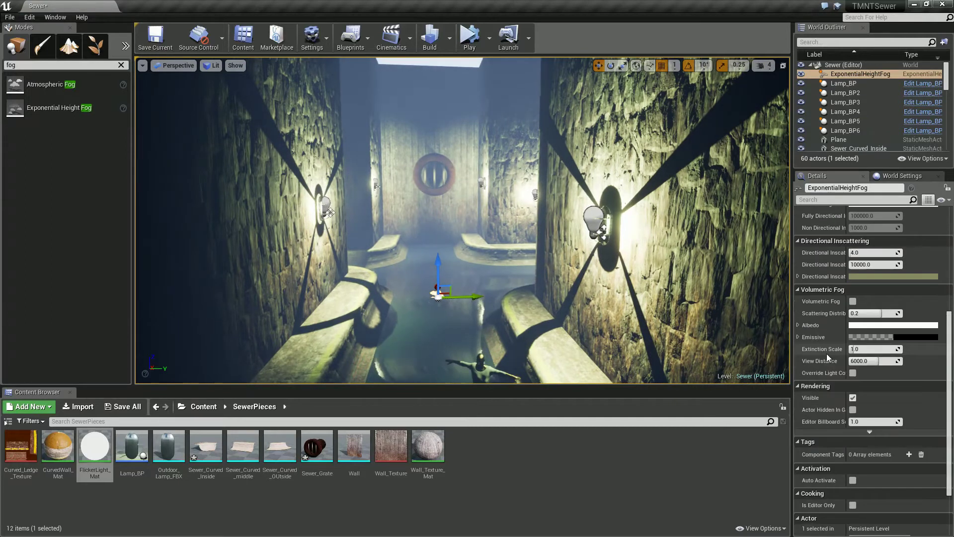
{"action": "right_click_drag", "start_coordinate": [448, 255], "coordinate": [584, 255]}
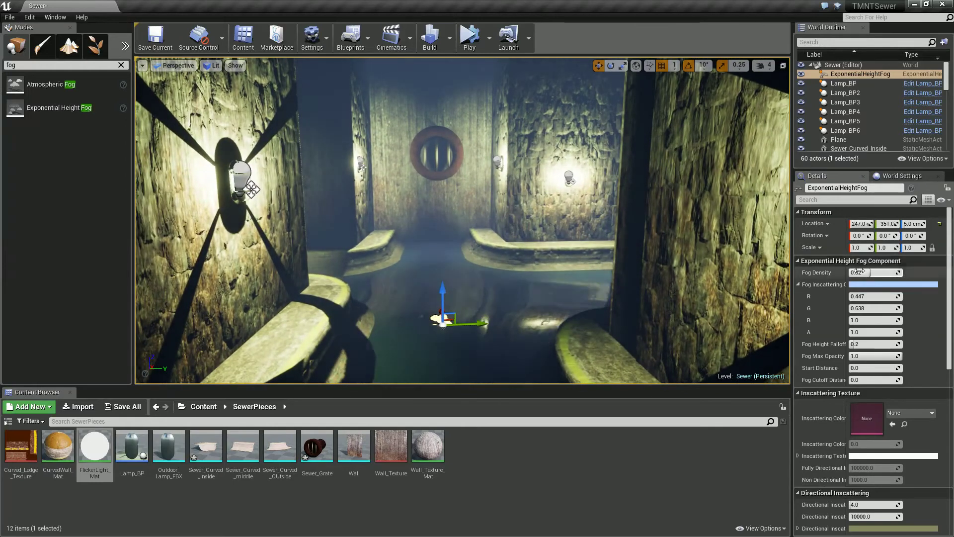
Raise fog density to about 0.039, tint inscattering purple (0.328, 0.273, 1.0), and set falloff near 0.237
{"action": "left_click_drag", "start_coordinate": [861, 274], "coordinate": [876, 274]}
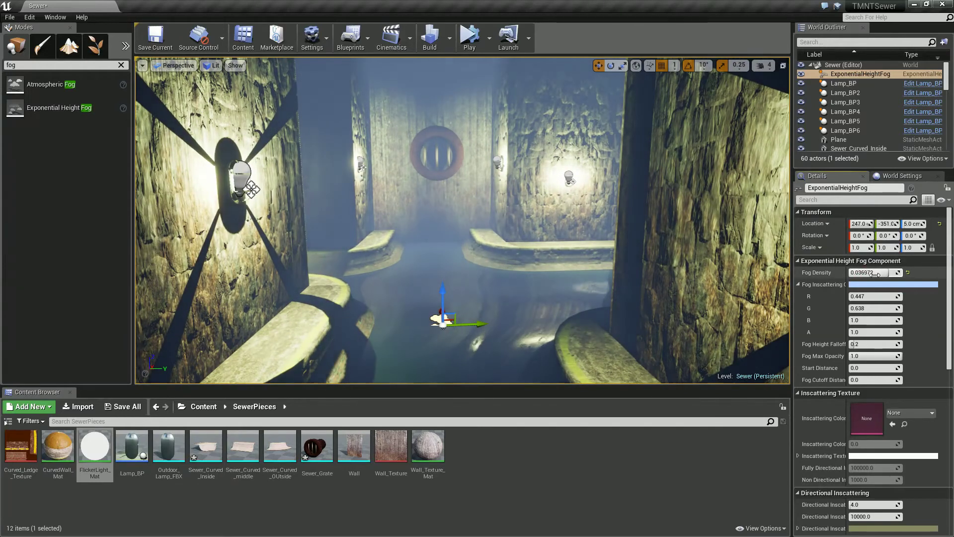
{"action": "left_click", "coordinate": [865, 284]}
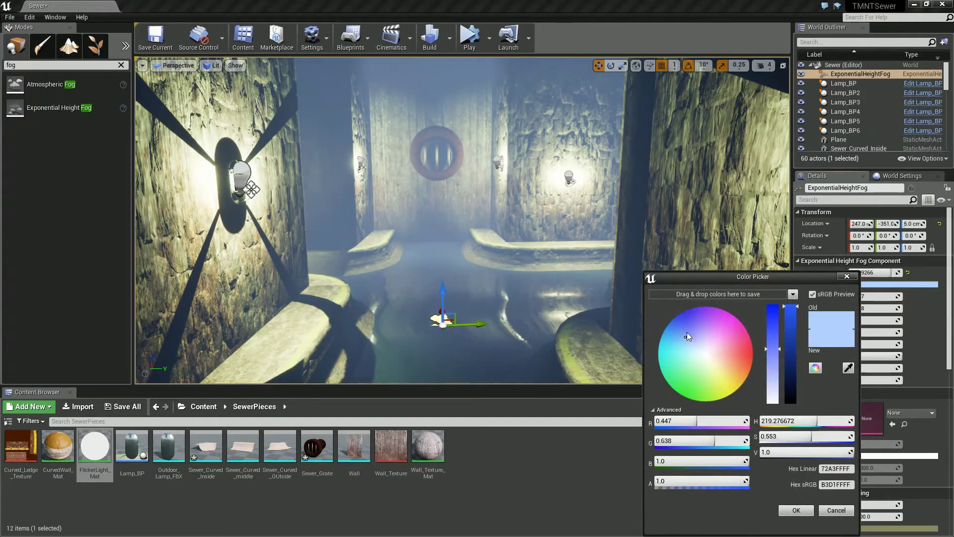
{"action": "mouse_move", "coordinate": [687, 333]}
{"action": "left_mouse_down"}
{"action": "mouse_move", "coordinate": [702, 324]}
{"action": "mouse_move", "coordinate": [691, 323]}
{"action": "left_mouse_up"}
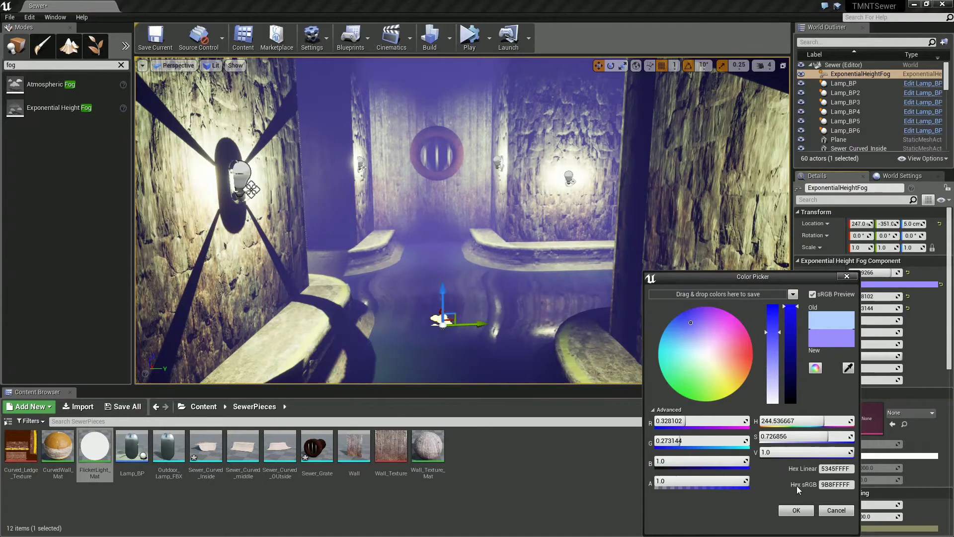
{"action": "left_click", "coordinate": [796, 509]}
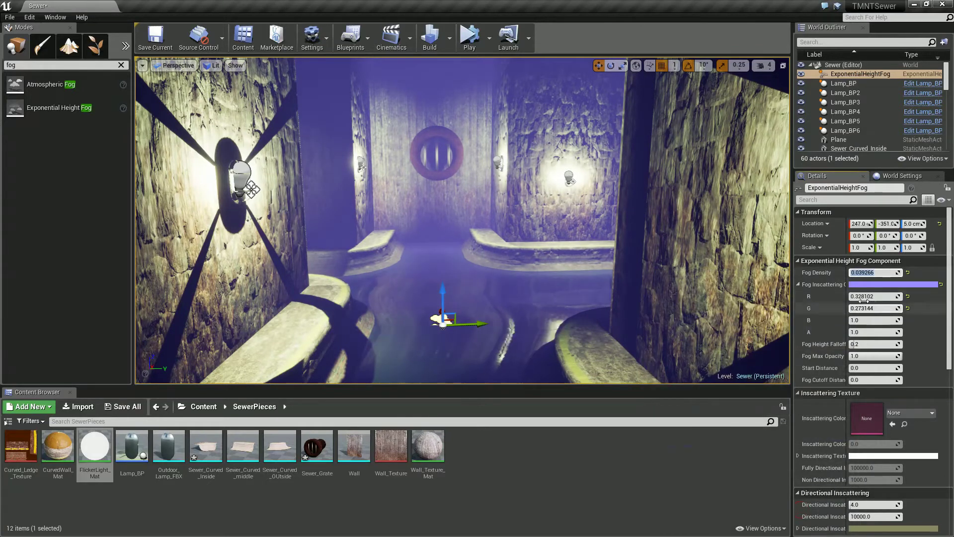
{"action": "left_click_drag", "start_coordinate": [861, 343], "coordinate": [871, 344]}
Enable Volumetric Fog on the height fog and try different scattering distribution values
{"action": "scroll", "coordinate": [832, 459], "scroll_direction": "down", "scroll_amount": 2}
{"action": "scroll", "coordinate": [830, 455], "scroll_direction": "down", "scroll_amount": 6}
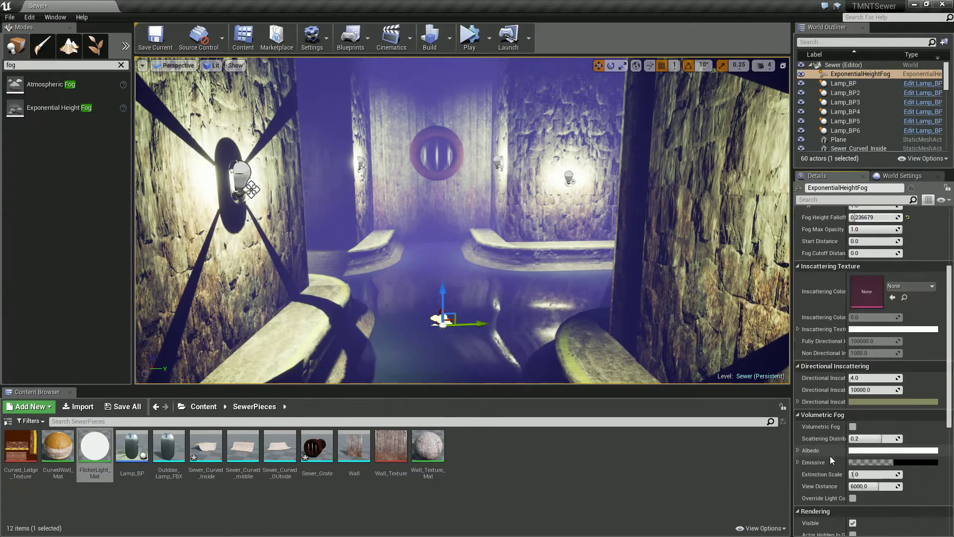
{"action": "left_click", "coordinate": [853, 426]}
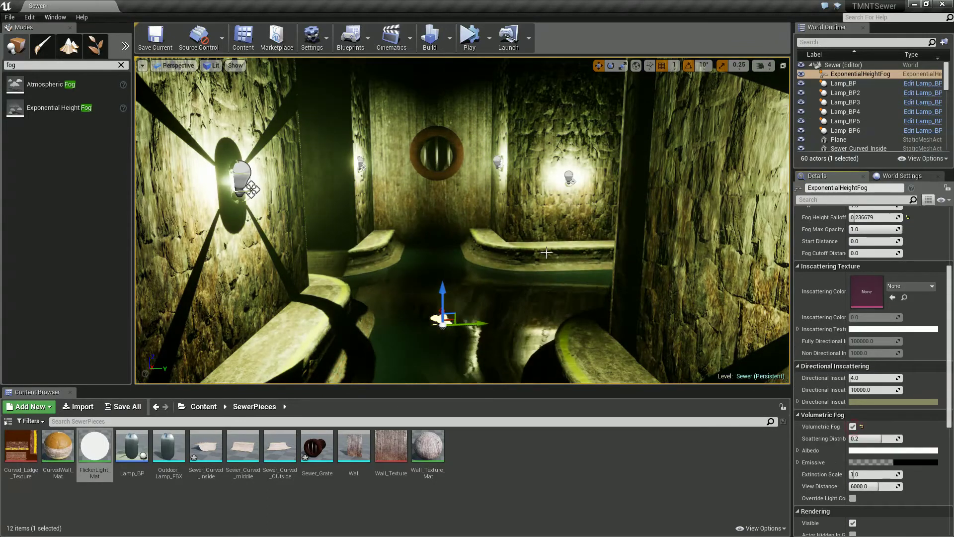
{"action": "scroll", "coordinate": [492, 229], "scroll_direction": "down", "scroll_amount": 4}
{"action": "scroll", "coordinate": [492, 229], "scroll_direction": "down", "scroll_amount": 3}
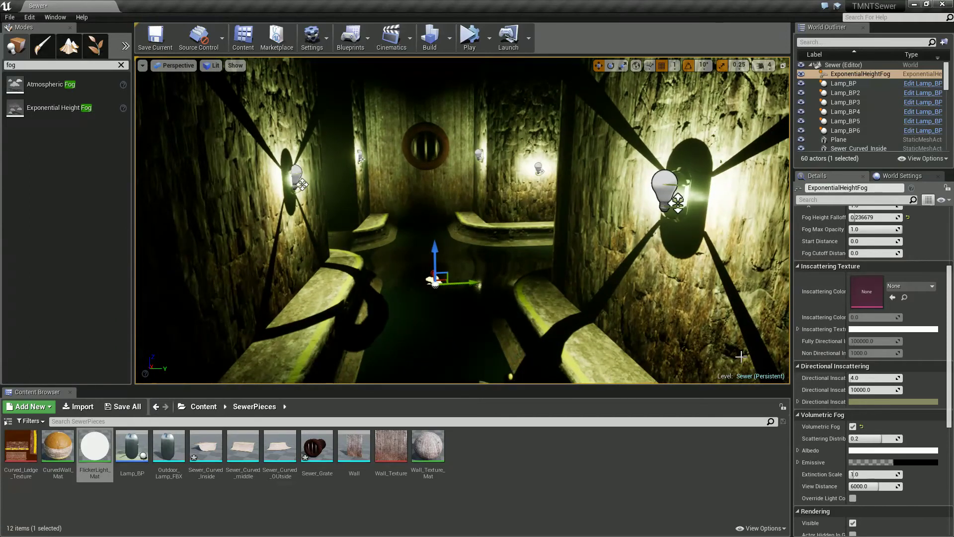
{"action": "left_click_drag", "start_coordinate": [873, 437], "coordinate": [889, 436]}
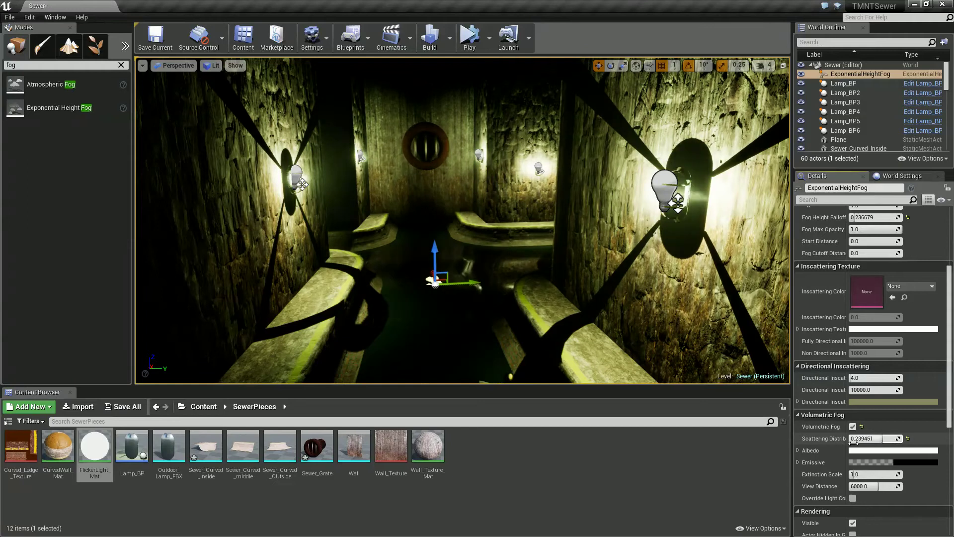
{"action": "left_click_drag", "start_coordinate": [886, 443], "coordinate": [844, 444]}
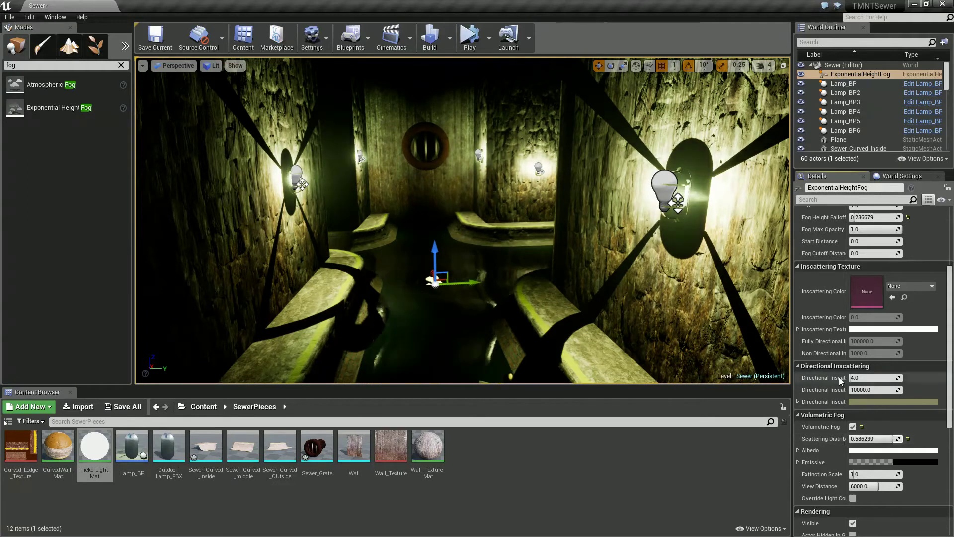
Preview in play mode, then set scattering distribution near 0.9 and extinction scale about 7
{"action": "left_click", "coordinate": [469, 34]}
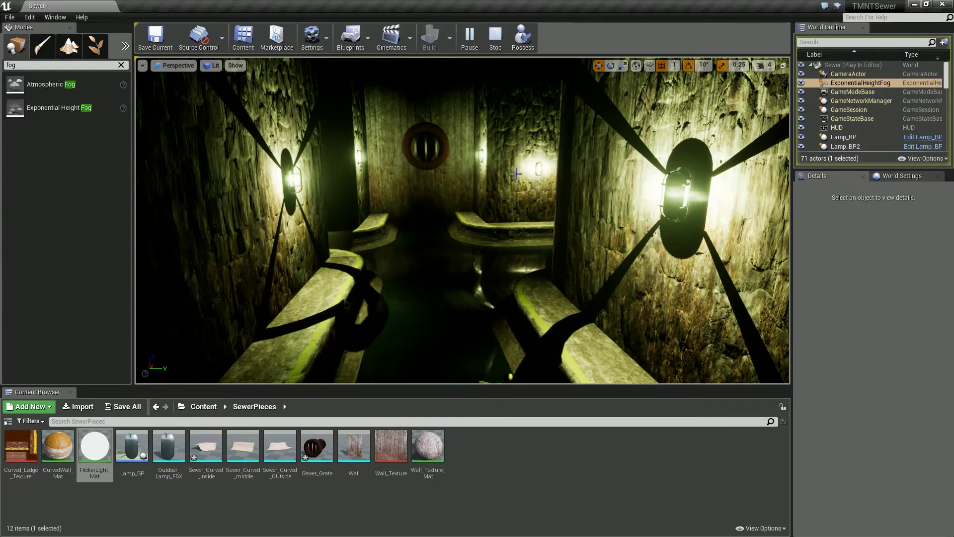
{"action": "left_click", "coordinate": [492, 37]}
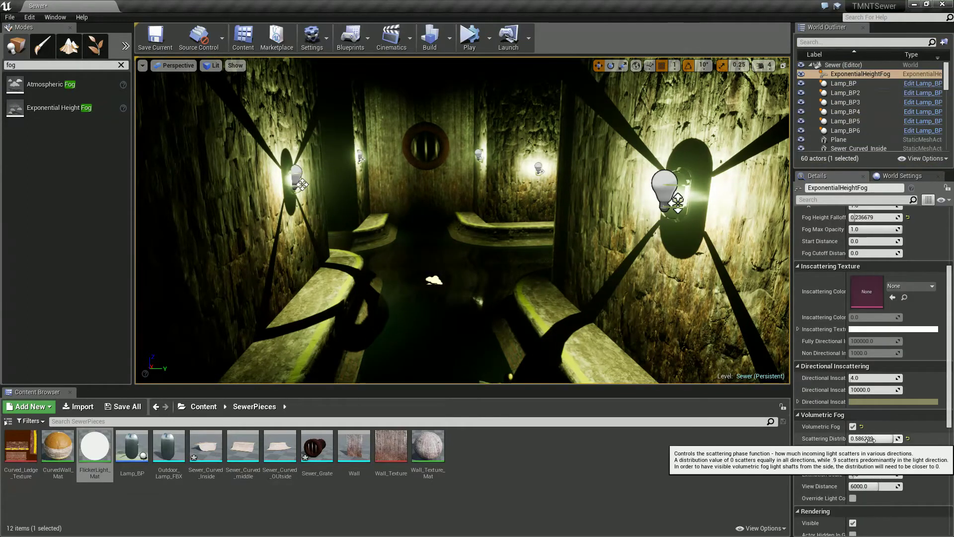
{"action": "left_click_drag", "start_coordinate": [870, 437], "coordinate": [865, 439]}
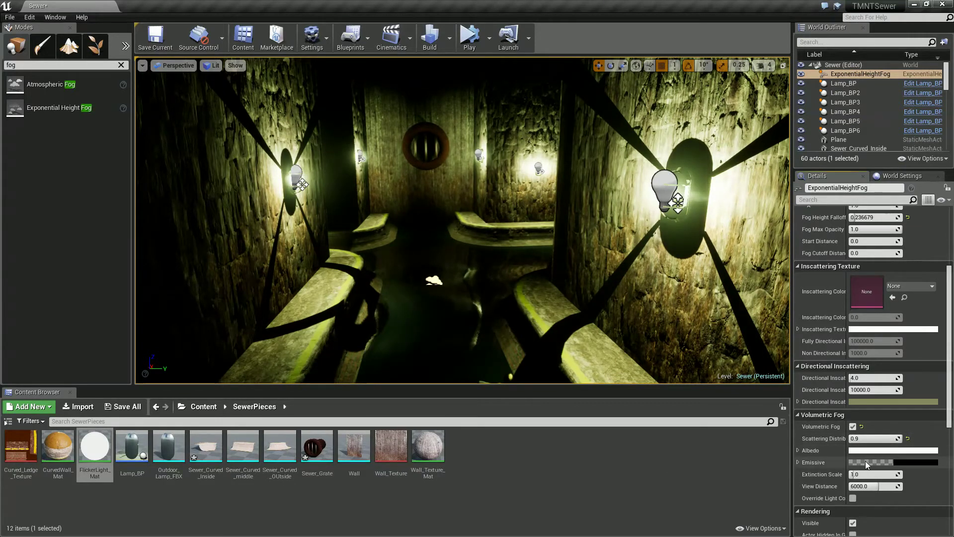
{"action": "left_click_drag", "start_coordinate": [867, 474], "coordinate": [861, 494]}
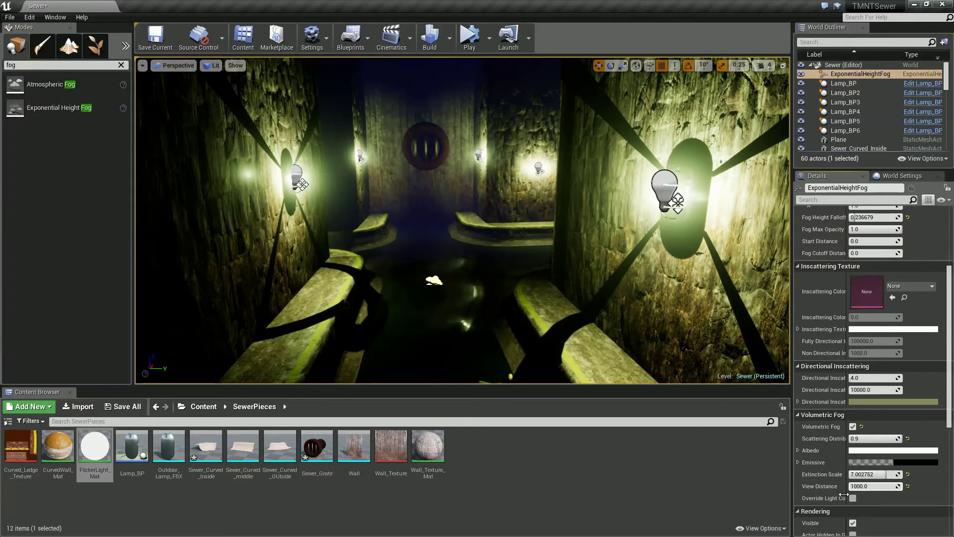
{"action": "right_click_drag", "start_coordinate": [478, 272], "coordinate": [491, 291]}
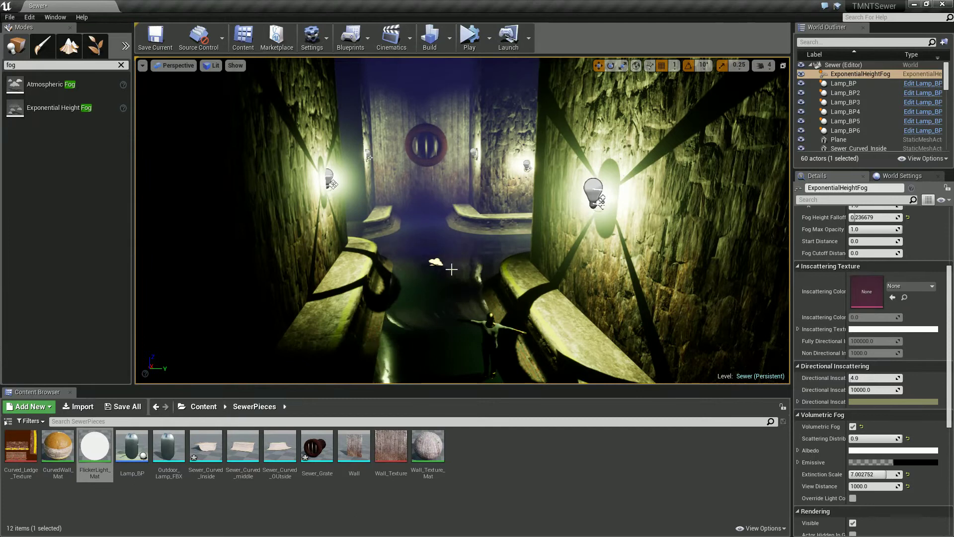
{"action": "scroll", "coordinate": [825, 315], "scroll_direction": "up", "scroll_amount": 4}
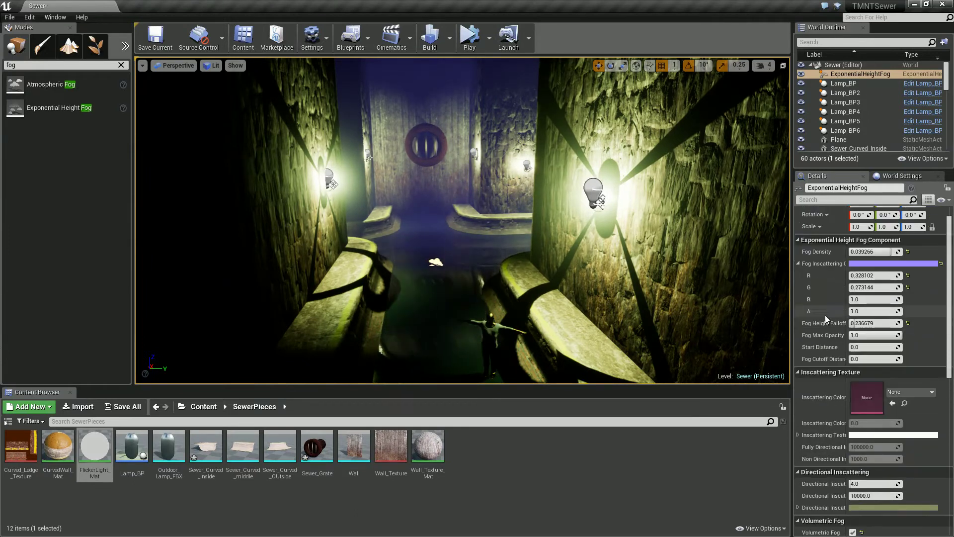
Set the fog density to 0.049 and shift the inscattering colour toward blue
{"action": "mouse_move", "coordinate": [887, 258]}
{"action": "left_mouse_down"}
{"action": "mouse_move", "coordinate": [872, 258]}
{"action": "mouse_move", "coordinate": [902, 261]}
{"action": "mouse_move", "coordinate": [873, 264]}
{"action": "left_mouse_up"}
{"action": "left_click", "coordinate": [872, 264]}
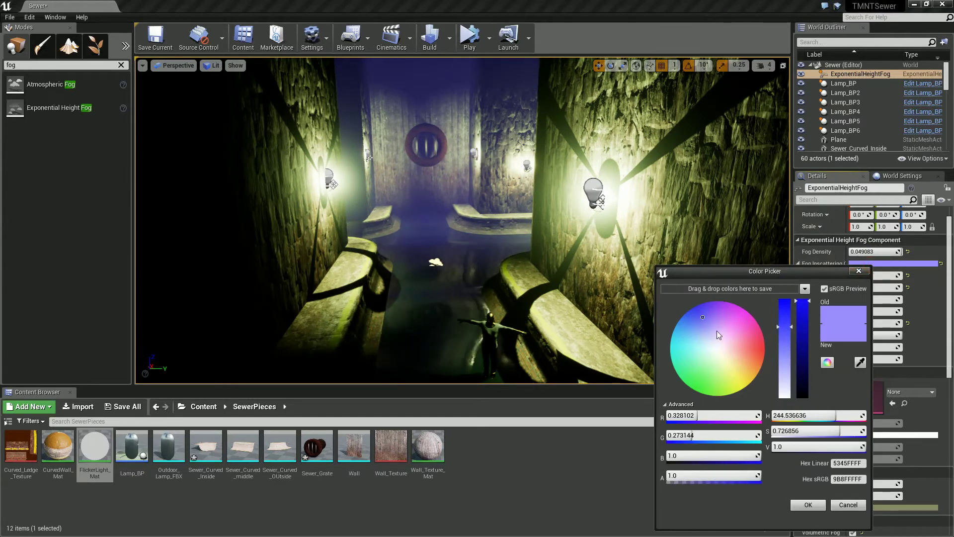
{"action": "mouse_move", "coordinate": [696, 326]}
{"action": "left_mouse_down"}
{"action": "mouse_move", "coordinate": [711, 328]}
{"action": "mouse_move", "coordinate": [699, 350]}
{"action": "mouse_move", "coordinate": [685, 347]}
{"action": "mouse_move", "coordinate": [690, 365]}
{"action": "mouse_move", "coordinate": [735, 372]}
{"action": "mouse_move", "coordinate": [762, 360]}
{"action": "mouse_move", "coordinate": [763, 344]}
{"action": "mouse_move", "coordinate": [731, 329]}
{"action": "mouse_move", "coordinate": [734, 321]}
{"action": "mouse_move", "coordinate": [723, 335]}
{"action": "mouse_move", "coordinate": [690, 321]}
{"action": "left_mouse_up"}
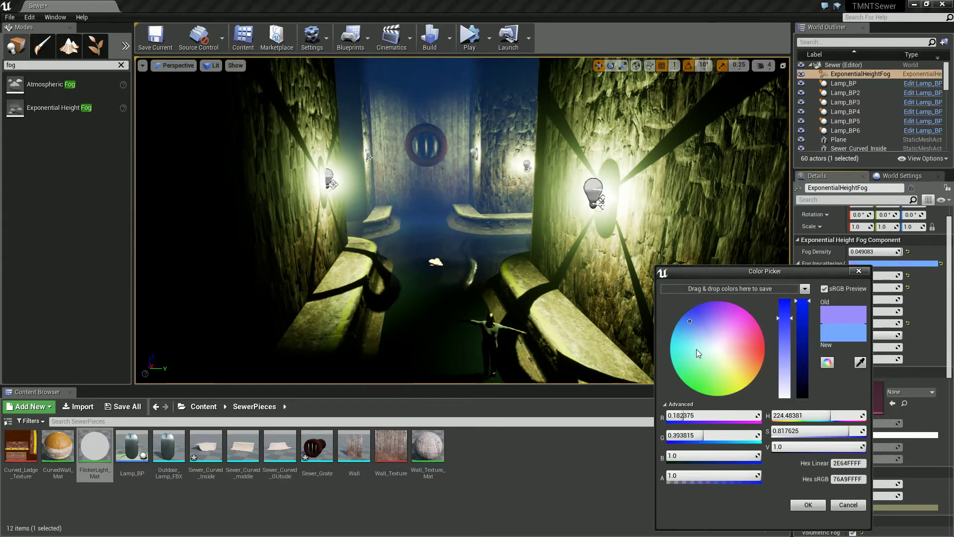
{"action": "left_click", "coordinate": [809, 506]}
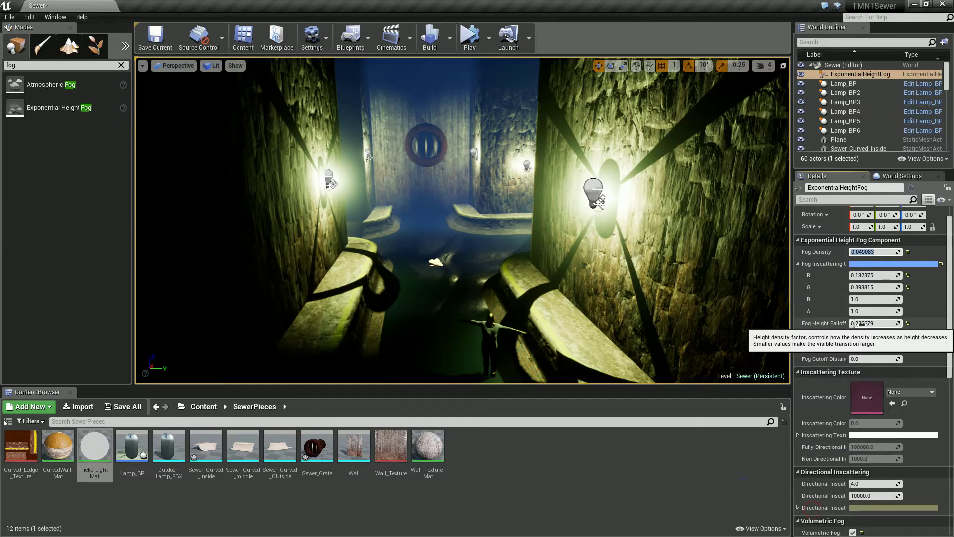
Adjust the height falloff, set start distance about 413 and cutoff distance about 2290827
{"action": "mouse_move", "coordinate": [865, 323]}
{"action": "left_mouse_down"}
{"action": "mouse_move", "coordinate": [853, 328]}
{"action": "mouse_move", "coordinate": [863, 330]}
{"action": "left_mouse_up"}
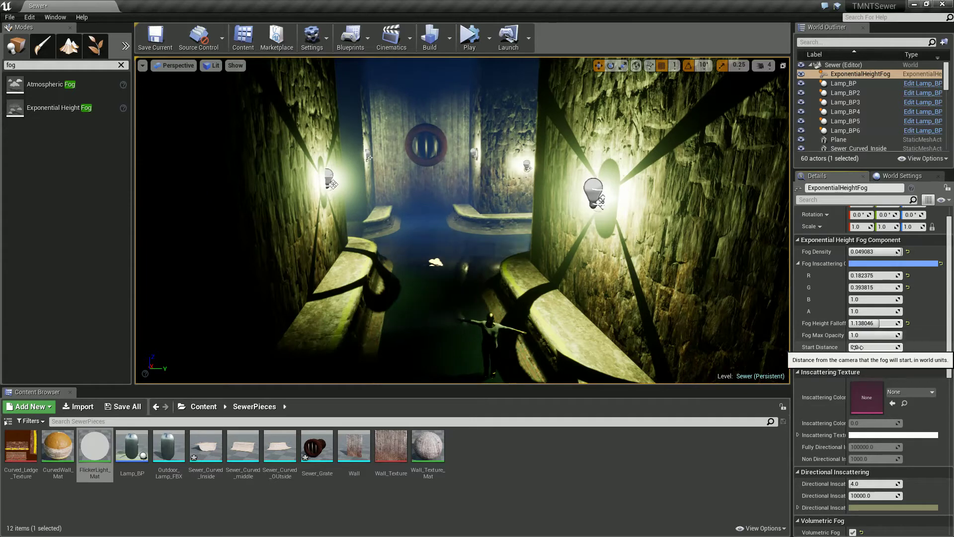
{"action": "left_click_drag", "start_coordinate": [858, 347], "coordinate": [865, 347]}
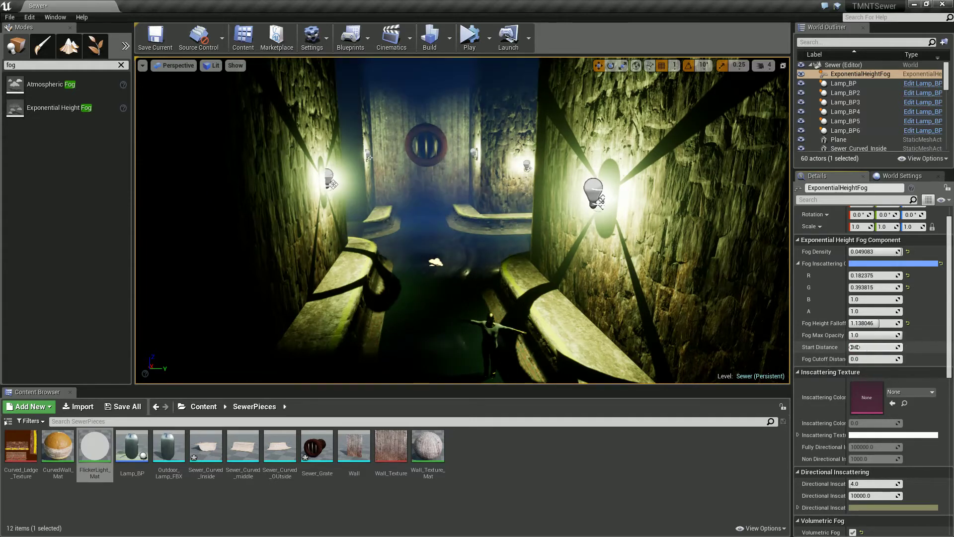
{"action": "mouse_move", "coordinate": [857, 360]}
{"action": "left_mouse_down"}
{"action": "mouse_move", "coordinate": [874, 359]}
{"action": "mouse_move", "coordinate": [853, 359]}
{"action": "left_mouse_up"}
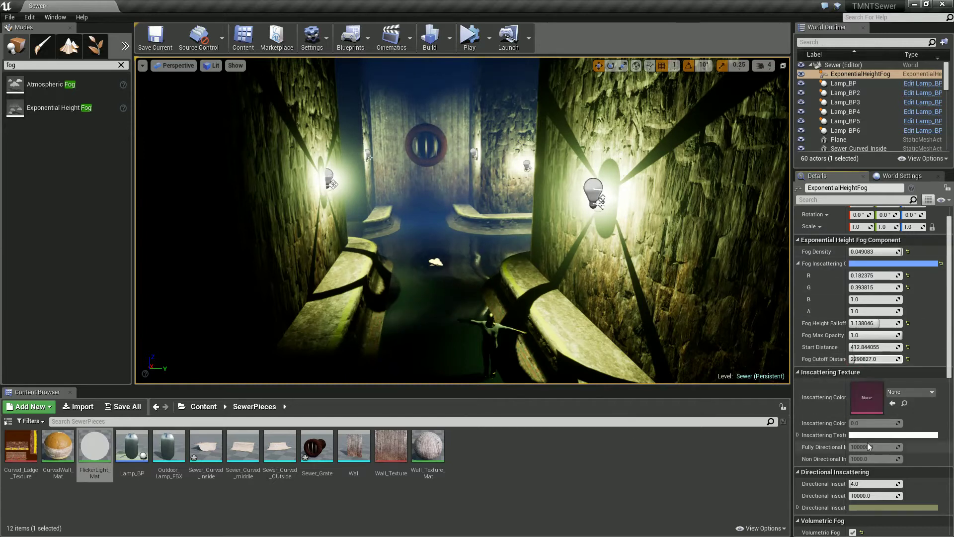
{"action": "scroll", "coordinate": [840, 415], "scroll_direction": "down", "scroll_amount": 3}
Set volumetric scattering distribution to about 0.27 and view distance to about 1083, keeping extinction near 7
{"action": "scroll", "coordinate": [839, 412], "scroll_direction": "down", "scroll_amount": 6}
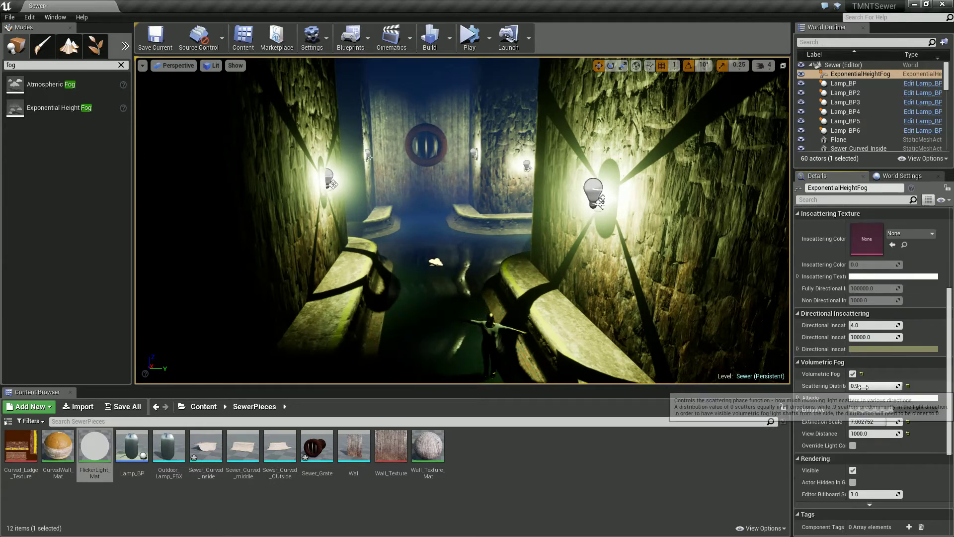
{"action": "left_click_drag", "start_coordinate": [911, 387], "coordinate": [873, 393]}
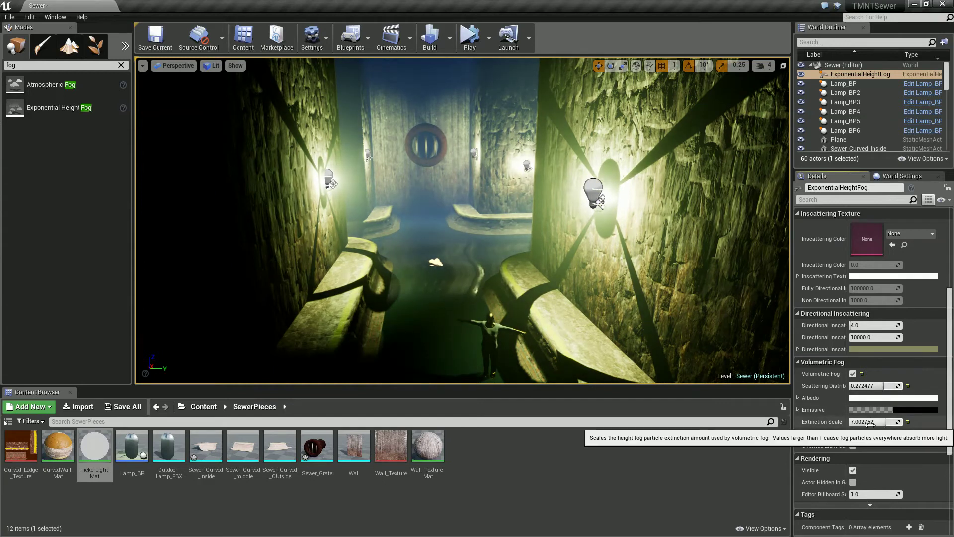
{"action": "mouse_move", "coordinate": [867, 421]}
{"action": "left_mouse_down"}
{"action": "mouse_move", "coordinate": [887, 420]}
{"action": "mouse_move", "coordinate": [877, 421]}
{"action": "mouse_move", "coordinate": [880, 436]}
{"action": "left_mouse_up"}
{"action": "left_click_drag", "start_coordinate": [875, 436], "coordinate": [873, 435]}
{"action": "scroll", "coordinate": [526, 255], "scroll_direction": "up", "scroll_amount": 5}
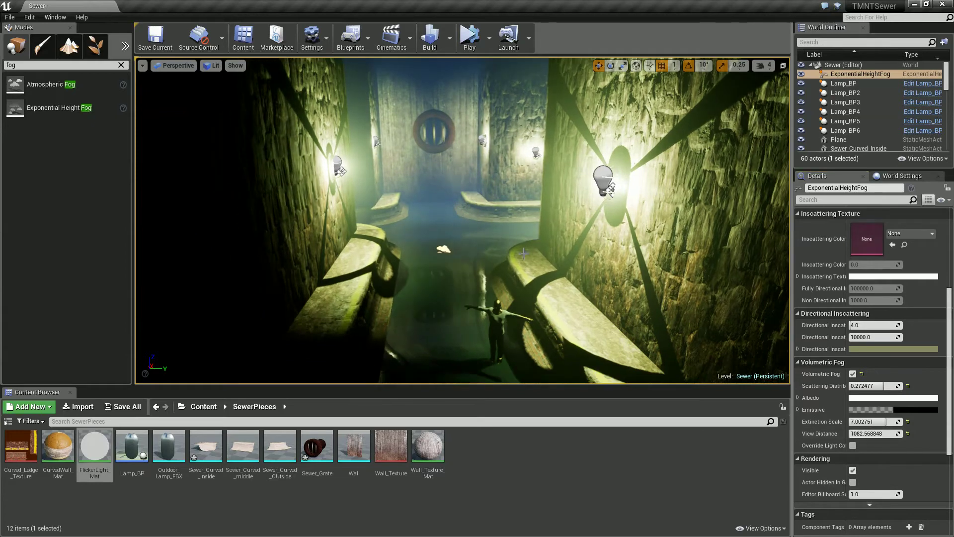
{"action": "right_click_drag", "start_coordinate": [526, 255], "coordinate": [521, 234]}
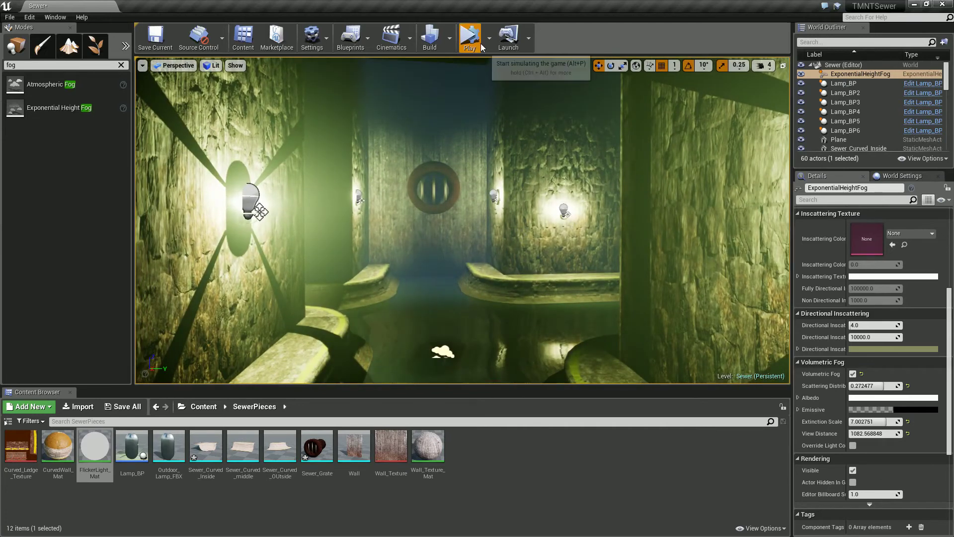
Preview the fogged sewer in play mode, then return to editing
{"action": "left_click", "coordinate": [469, 36]}
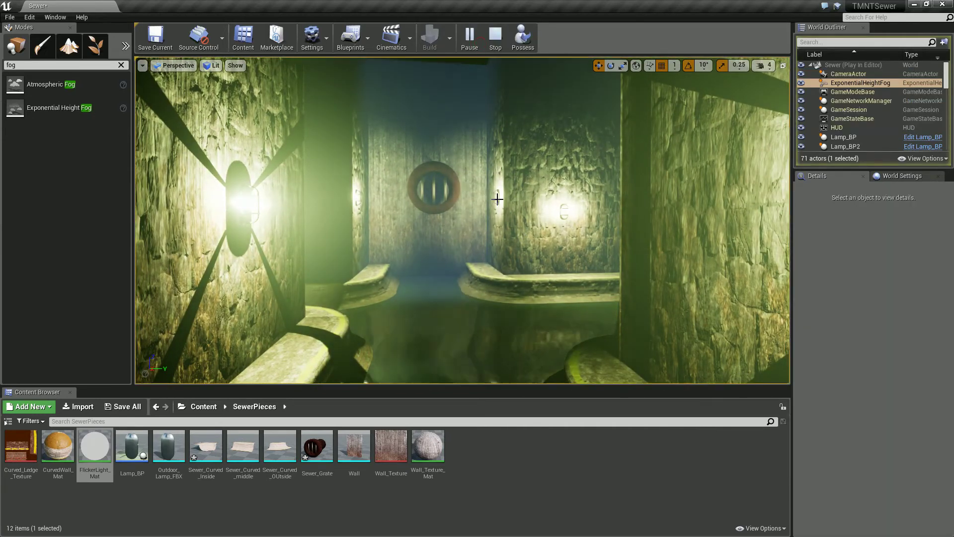
{"action": "left_click", "coordinate": [495, 41]}
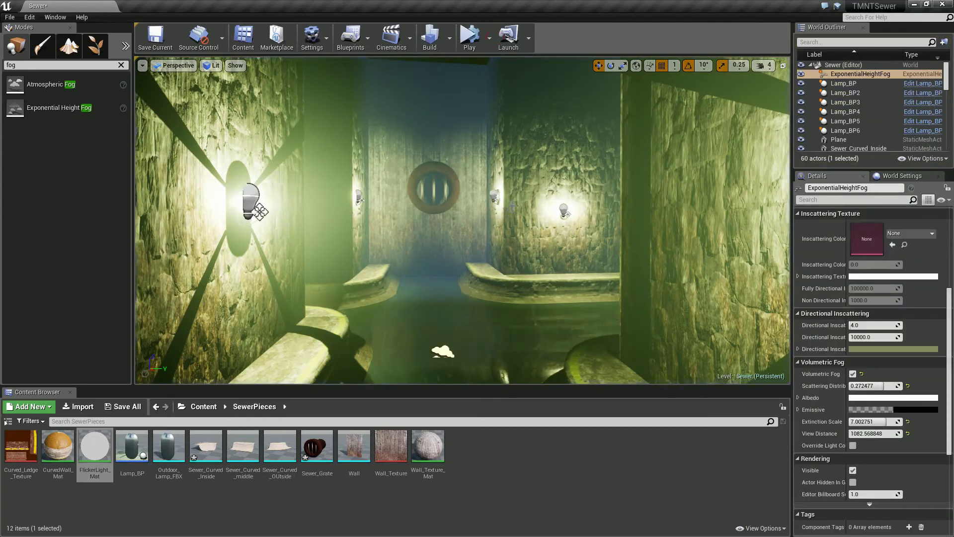
{"action": "mouse_move", "coordinate": [503, 212]}
{"action": "right_mouse_down"}
{"action": "mouse_move", "coordinate": [516, 233]}
{"action": "mouse_move", "coordinate": [499, 203]}
{"action": "right_mouse_up"}
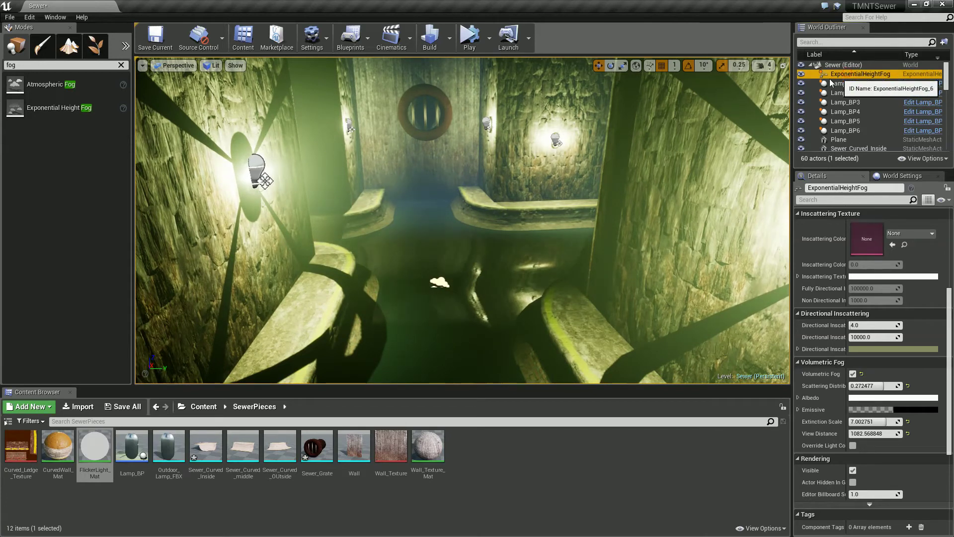
Move the ExponentialHeightFog actor down onto the water surface, then open FlickerLight_Mat
{"action": "left_click", "coordinate": [435, 280]}
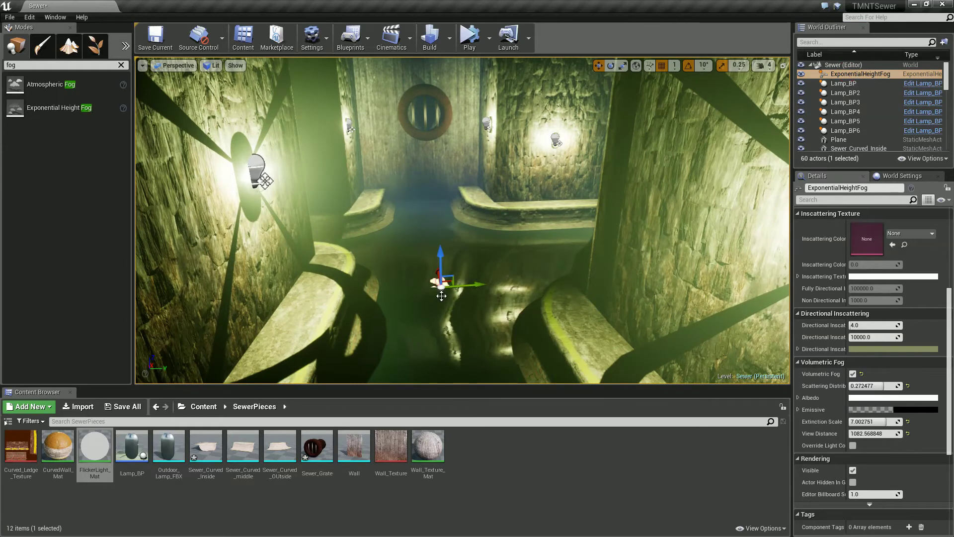
{"action": "left_click_drag", "start_coordinate": [479, 284], "coordinate": [390, 290]}
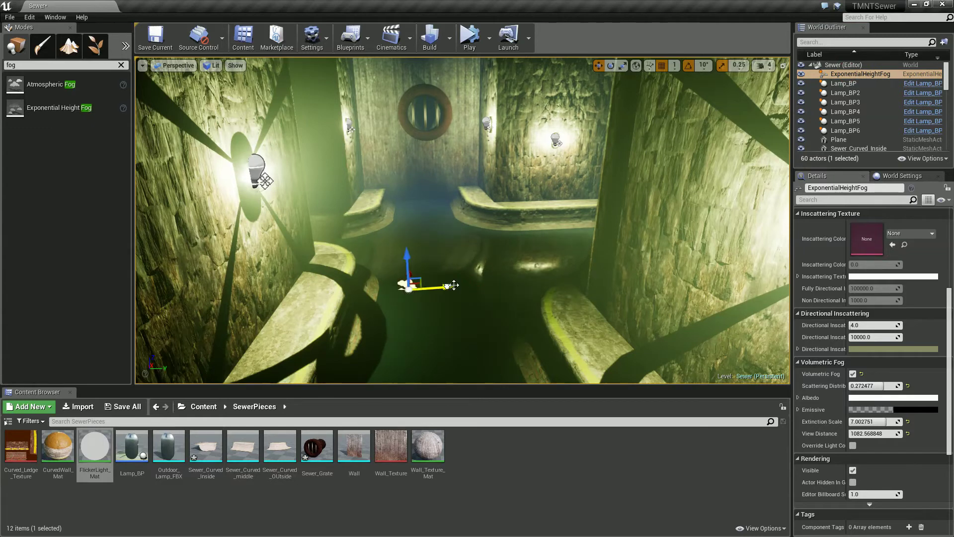
{"action": "key", "text": "ctrl+z"}
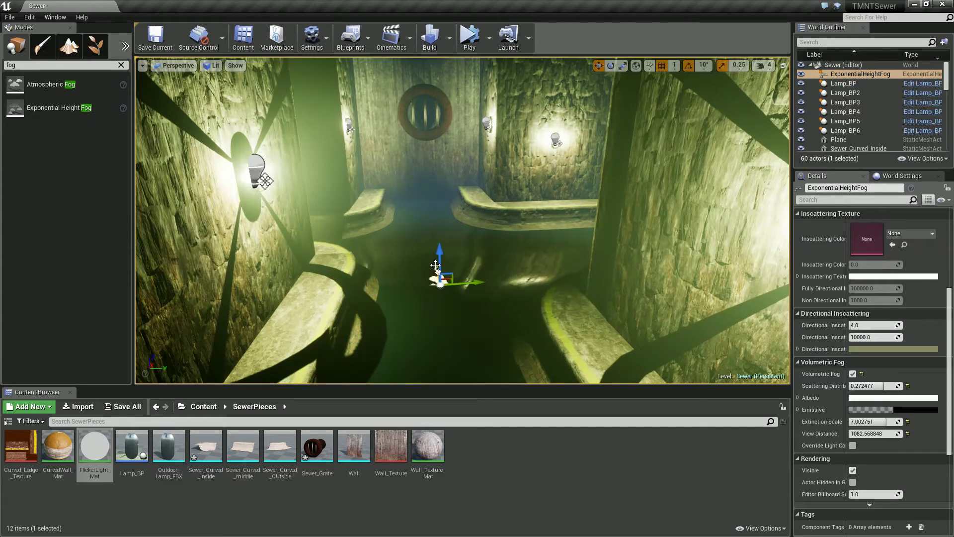
{"action": "left_click_drag", "start_coordinate": [436, 274], "coordinate": [379, 130]}
{"action": "left_click_drag", "start_coordinate": [404, 184], "coordinate": [432, 225]}
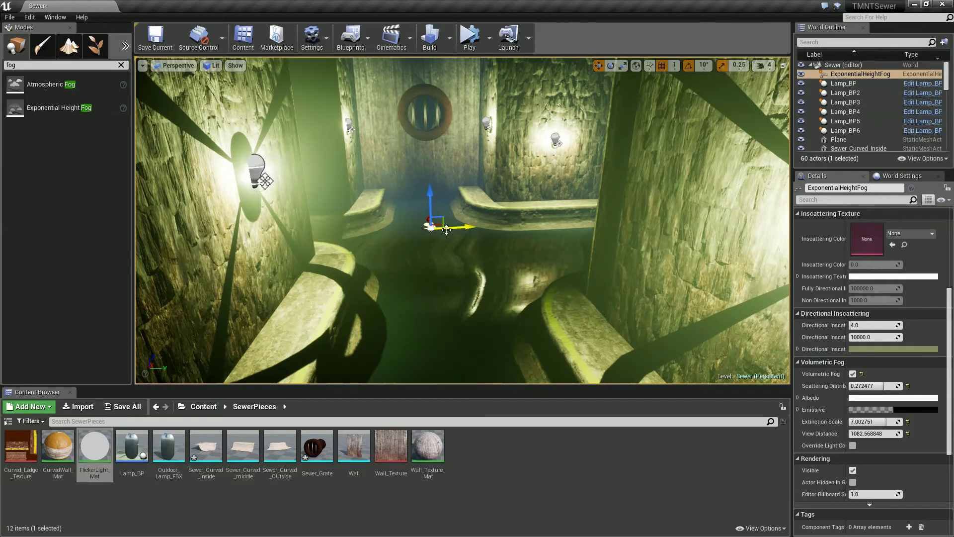
{"action": "right_click_drag", "start_coordinate": [447, 229], "coordinate": [468, 281]}
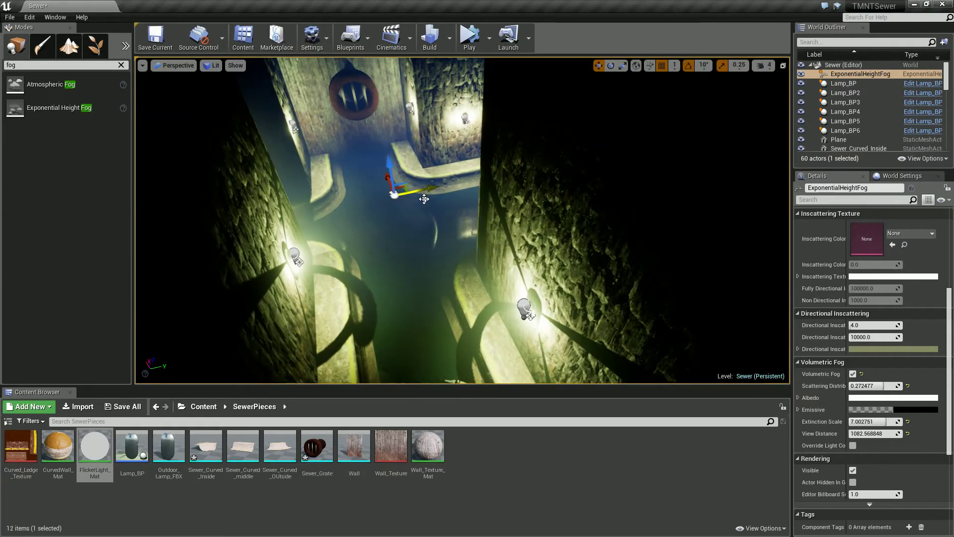
{"action": "left_click_drag", "start_coordinate": [384, 178], "coordinate": [390, 198]}
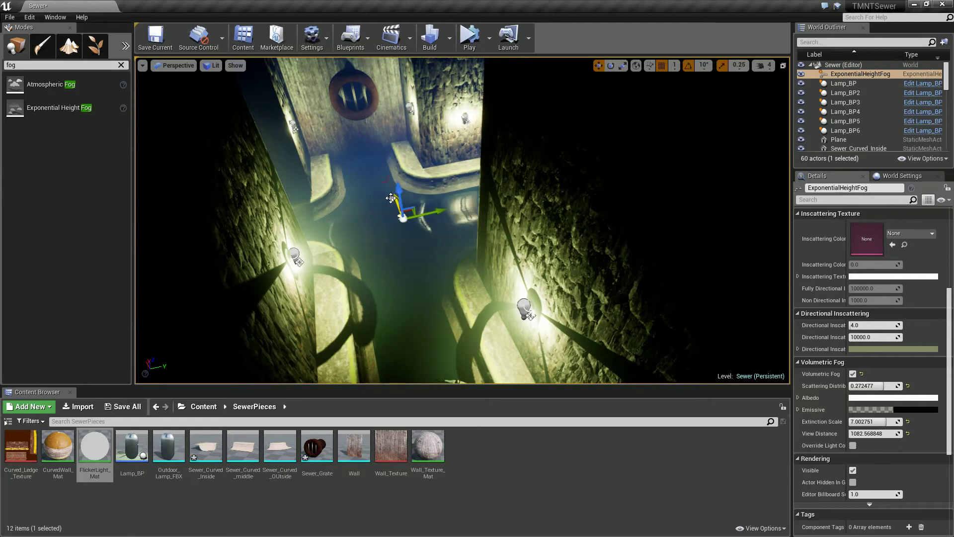
{"action": "right_click_drag", "start_coordinate": [401, 209], "coordinate": [388, 191]}
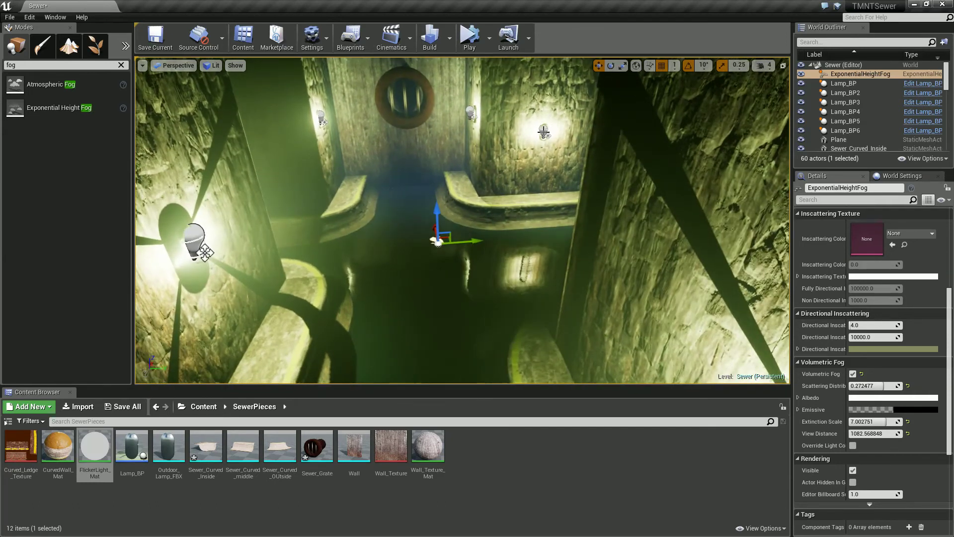
{"action": "double_click", "coordinate": [94, 453]}
Delete the Multiply node and wire Time directly into the Clamp input
{"action": "right_click_drag", "start_coordinate": [484, 313], "coordinate": [681, 297]}
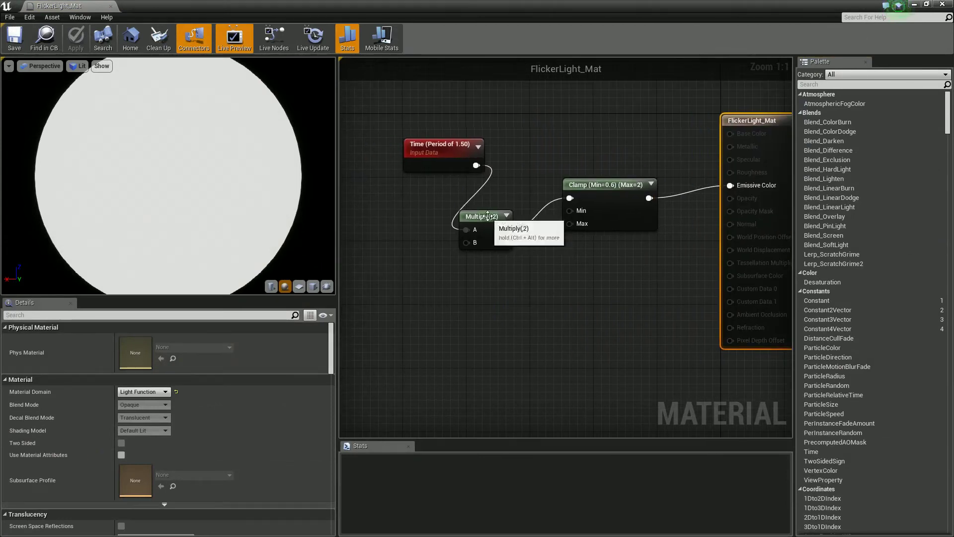
{"action": "left_click_drag", "start_coordinate": [487, 229], "coordinate": [479, 229]}
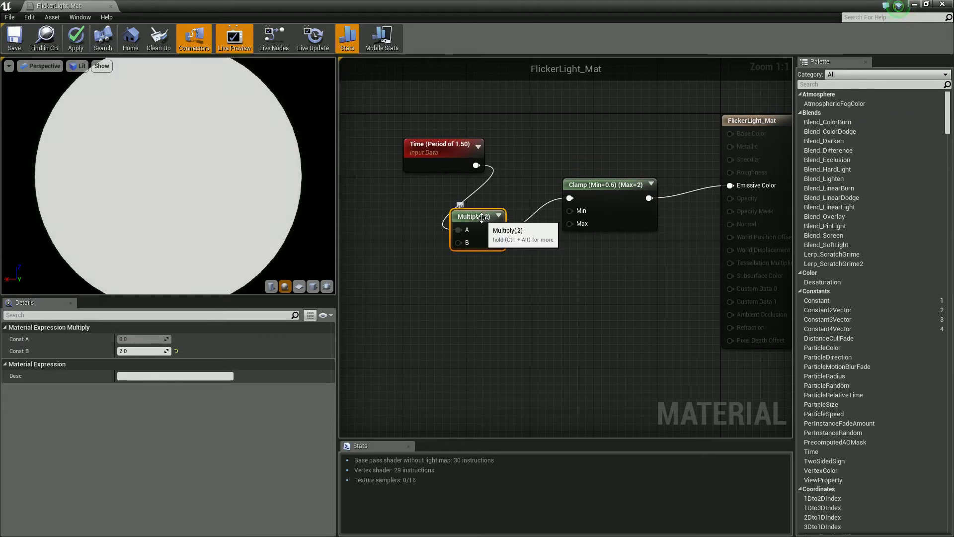
{"action": "key", "text": "Delete"}
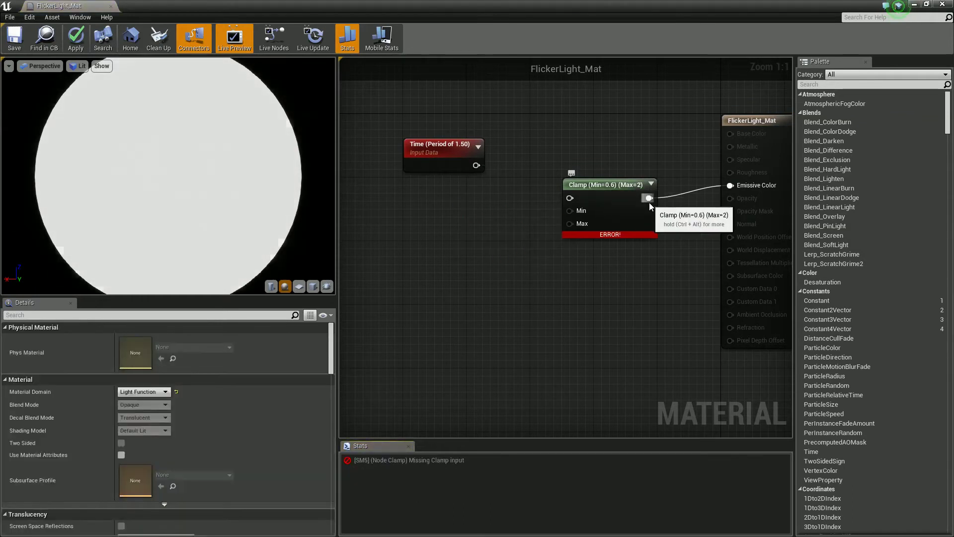
{"action": "left_click", "coordinate": [649, 198], "text": "alt"}
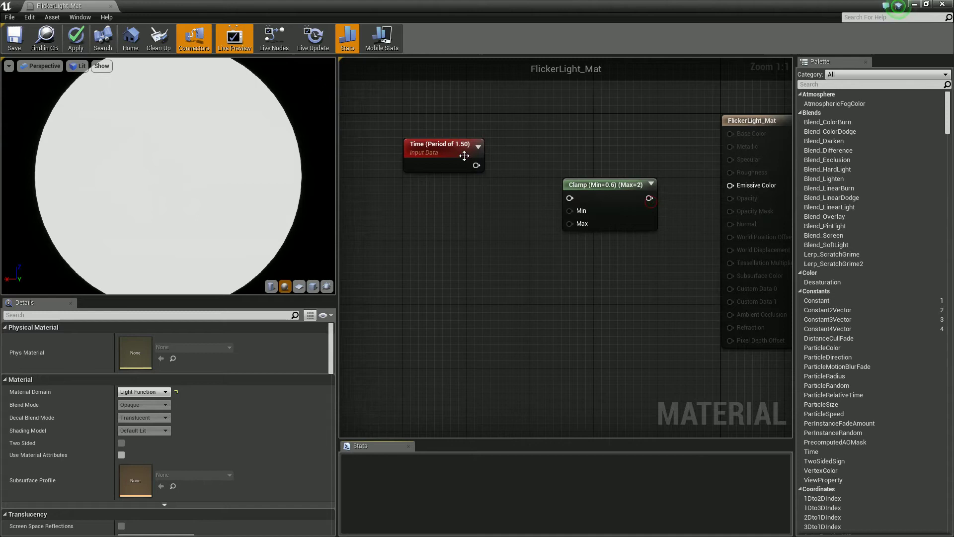
{"action": "left_click_drag", "start_coordinate": [456, 154], "coordinate": [417, 154]}
{"action": "left_click_drag", "start_coordinate": [597, 185], "coordinate": [437, 165]}
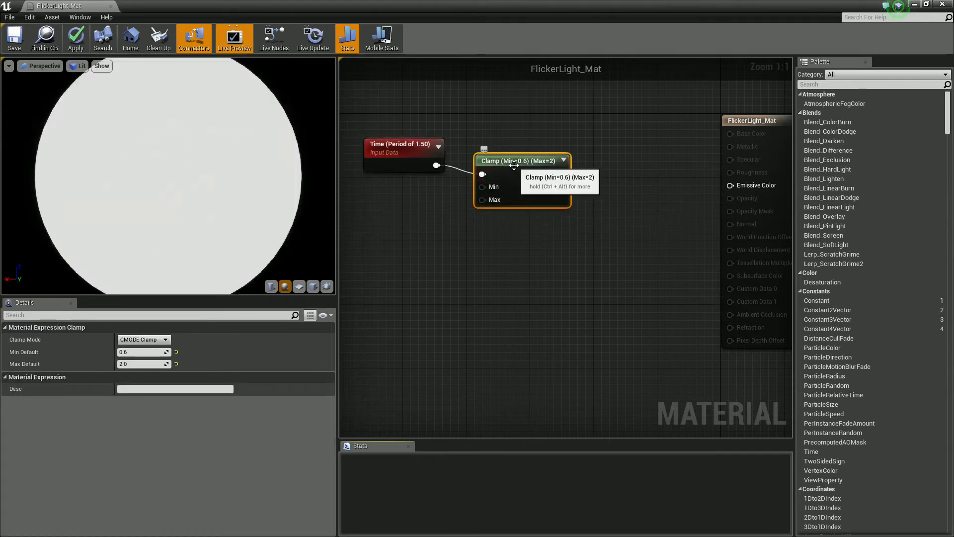
{"action": "left_click_drag", "start_coordinate": [516, 169], "coordinate": [507, 176]}
Add a Multiply node after Clamp with Const B set to 2, and shift the nodes left
{"action": "left_click", "coordinate": [611, 197]}
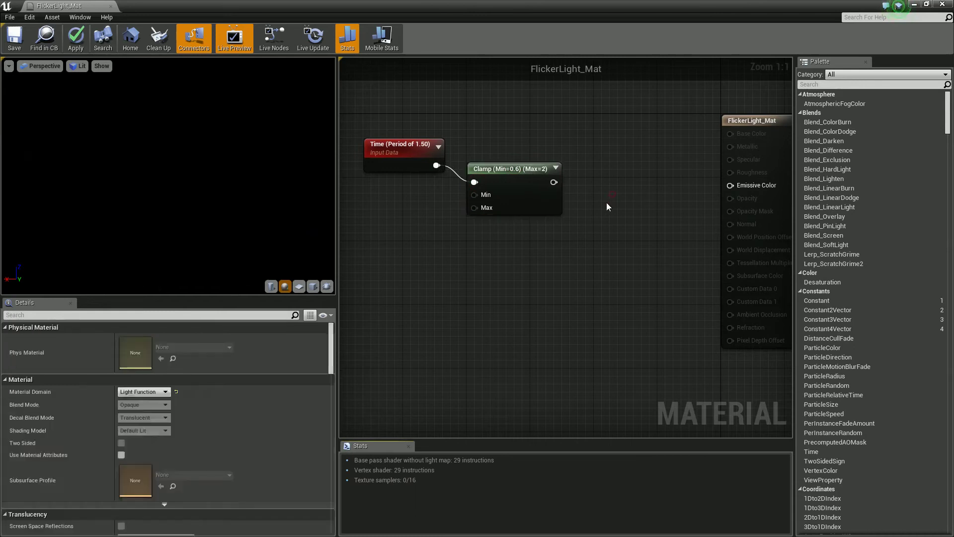
{"action": "left_click", "coordinate": [620, 198]}
{"action": "left_click_drag", "start_coordinate": [621, 199], "coordinate": [602, 191]}
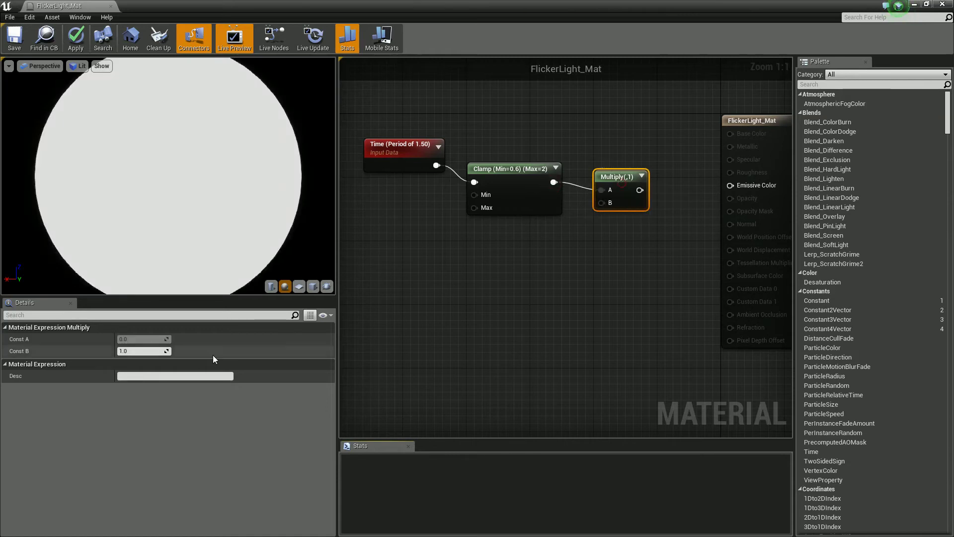
{"action": "left_click", "coordinate": [143, 350]}
{"action": "type", "text": "2"}
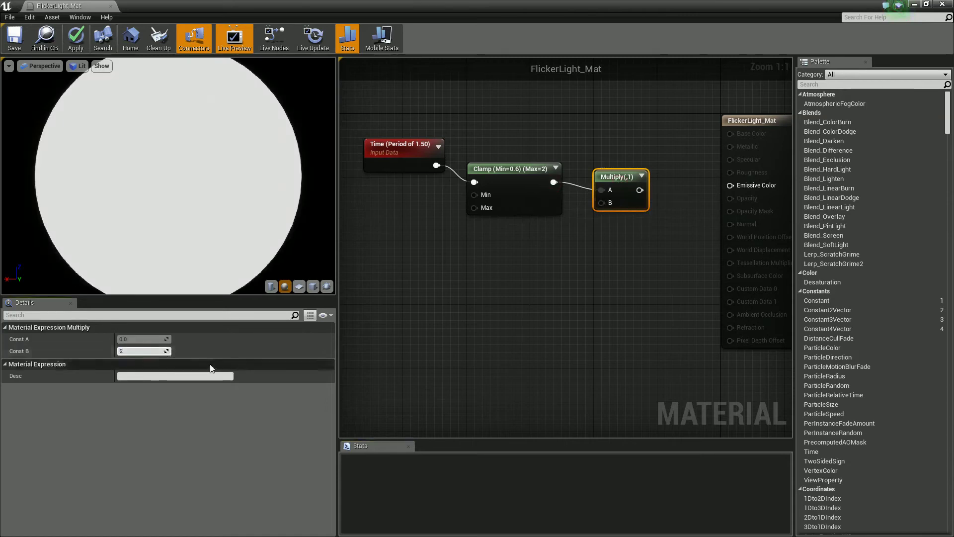
{"action": "left_click", "coordinate": [490, 267]}
{"action": "left_click_drag", "start_coordinate": [656, 223], "coordinate": [341, 147]}
{"action": "right_click_drag", "start_coordinate": [609, 211], "coordinate": [558, 210]}
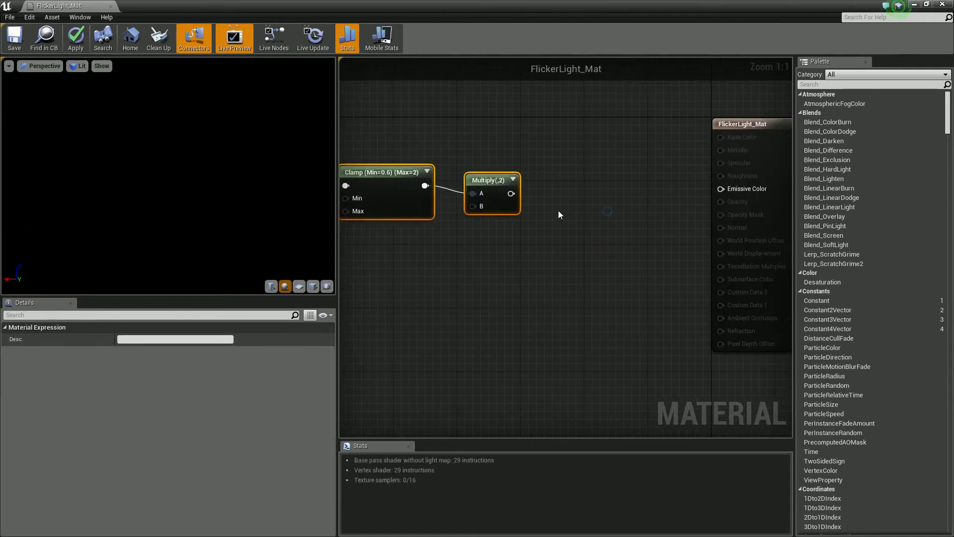
Add a Sine node after Multiply and wire its output into Emissive Color
{"action": "right_click", "coordinate": [560, 207]}
{"action": "type", "text": "sine"}
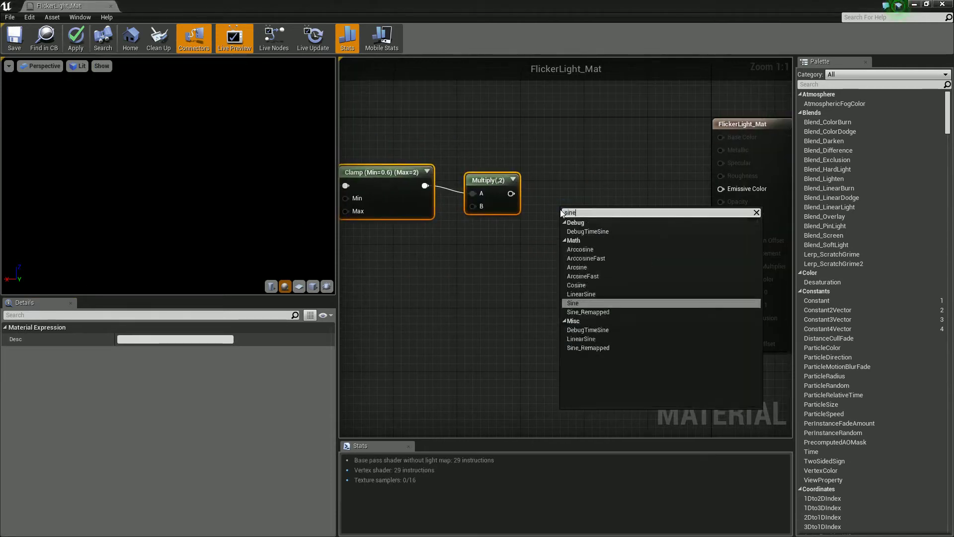
{"action": "key", "text": "Return"}
{"action": "left_click_drag", "start_coordinate": [562, 214], "coordinate": [721, 195]}
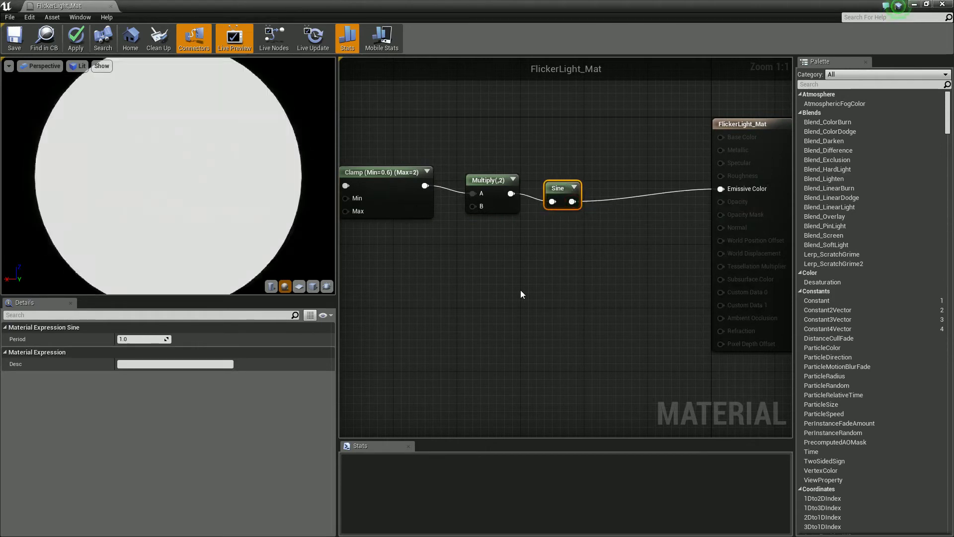
{"action": "right_click_drag", "start_coordinate": [520, 290], "coordinate": [624, 302]}
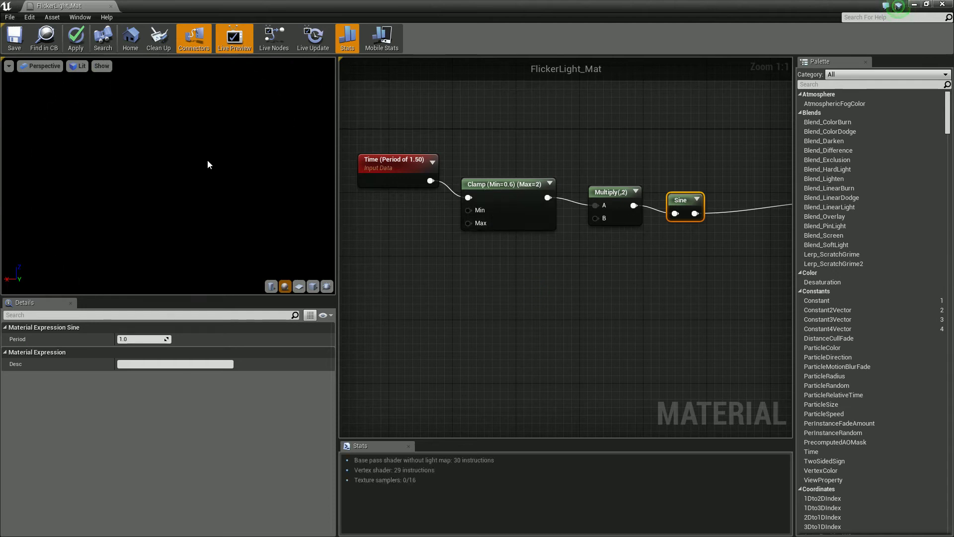
{"action": "left_click", "coordinate": [607, 194]}
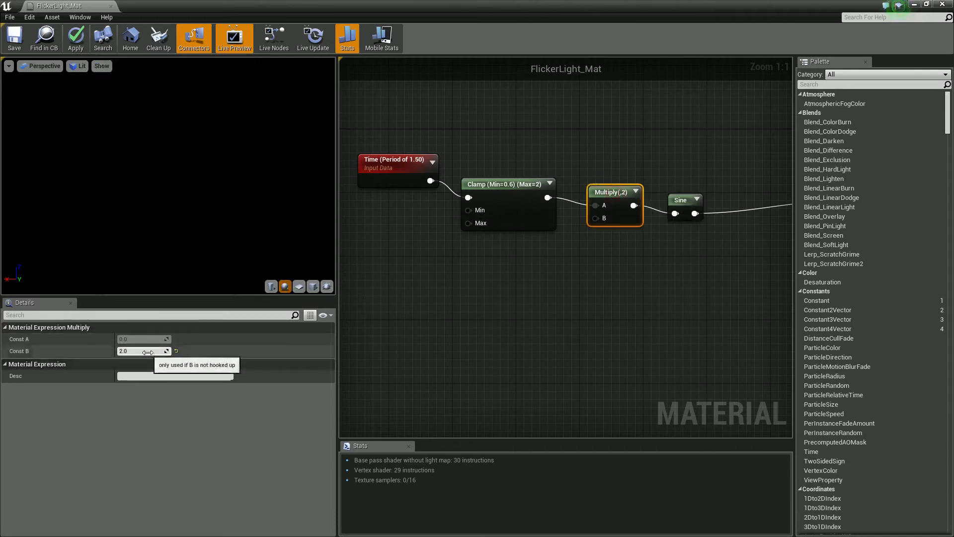
{"action": "left_click", "coordinate": [144, 351]}
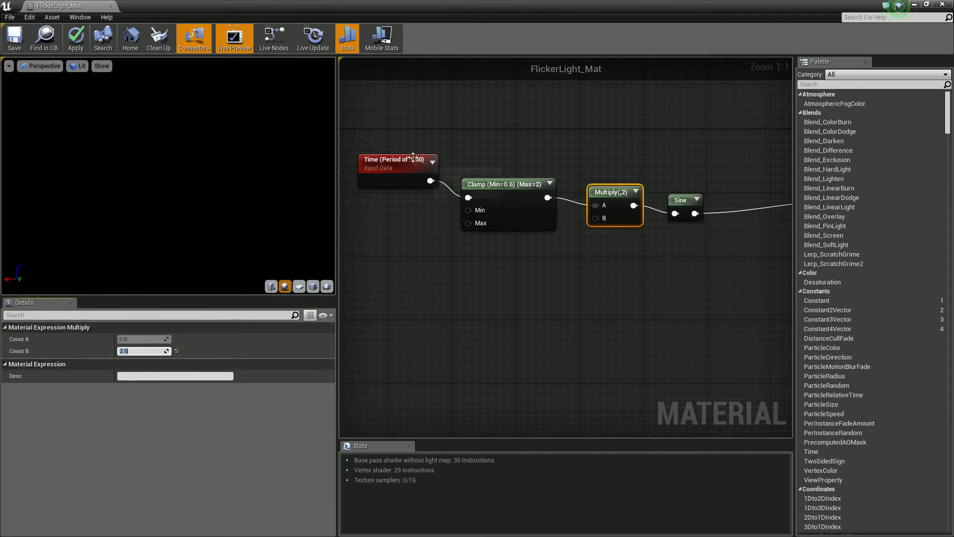
Turn off Time's Period, delete the Clamp, and wire Time straight into Multiply's A input
{"action": "left_click", "coordinate": [406, 163]}
{"action": "left_click", "coordinate": [13, 351]}
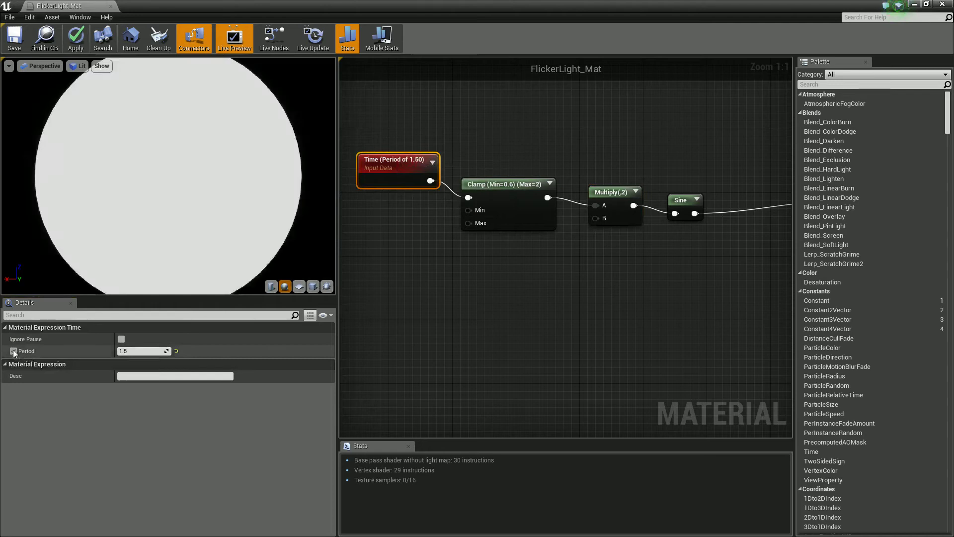
{"action": "left_click", "coordinate": [435, 298]}
{"action": "left_click", "coordinate": [498, 194]}
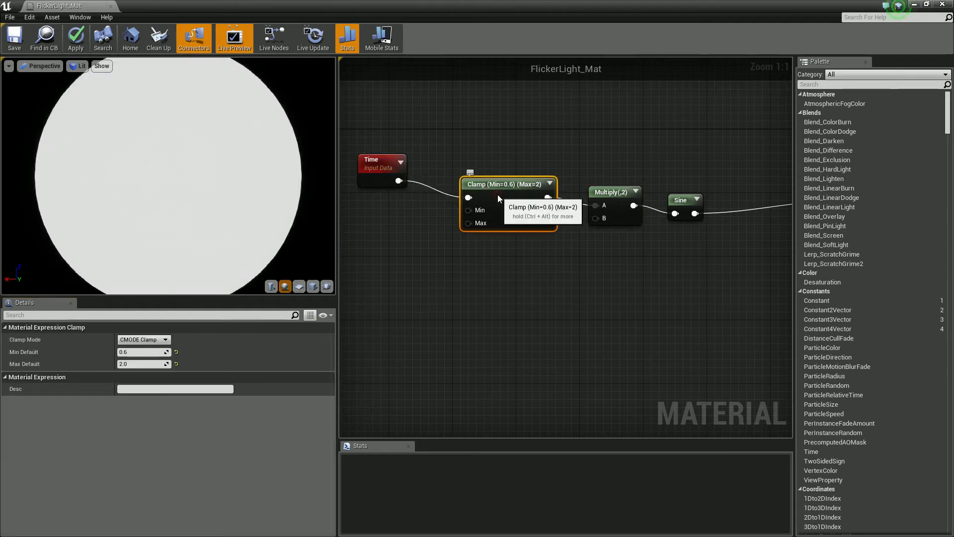
{"action": "key", "text": "Delete"}
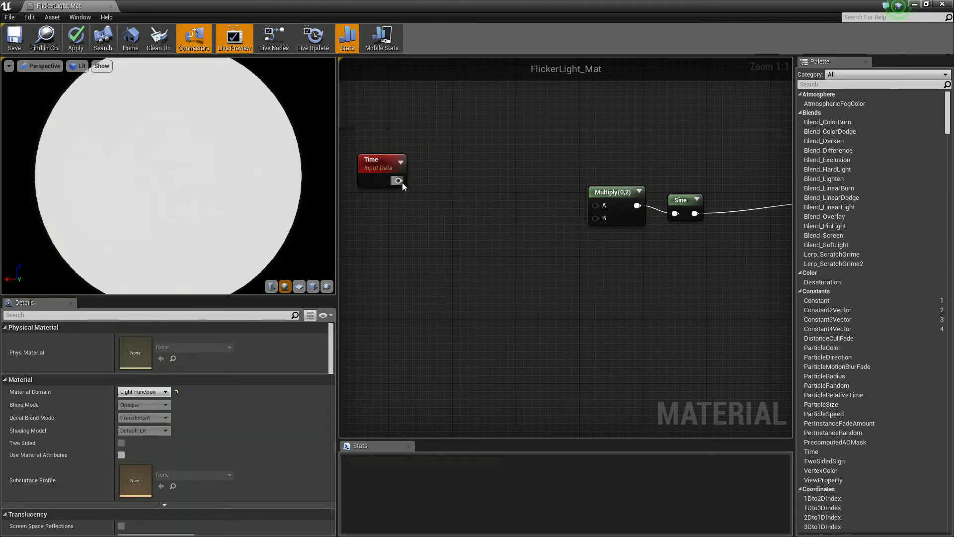
{"action": "left_click_drag", "start_coordinate": [398, 181], "coordinate": [602, 210]}
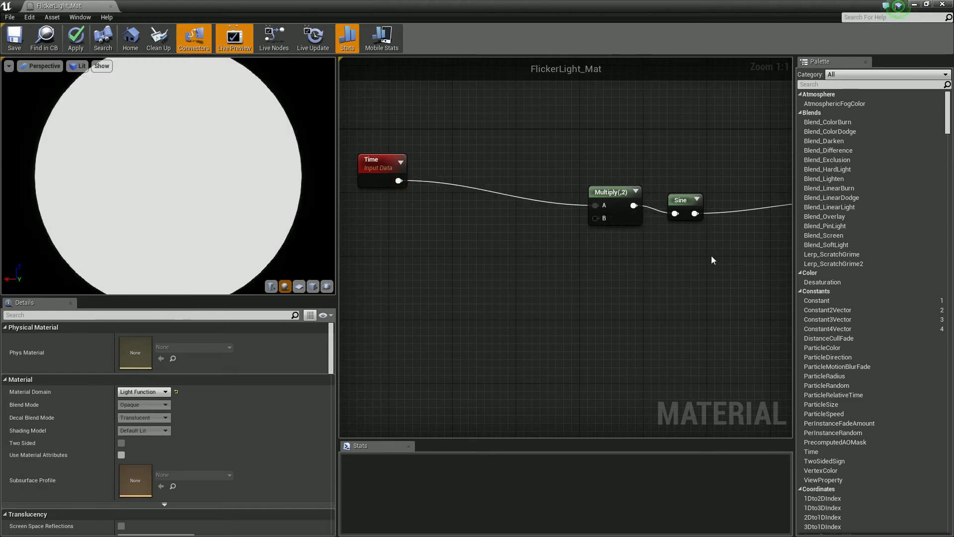
{"action": "left_click_drag", "start_coordinate": [696, 249], "coordinate": [499, 188]}
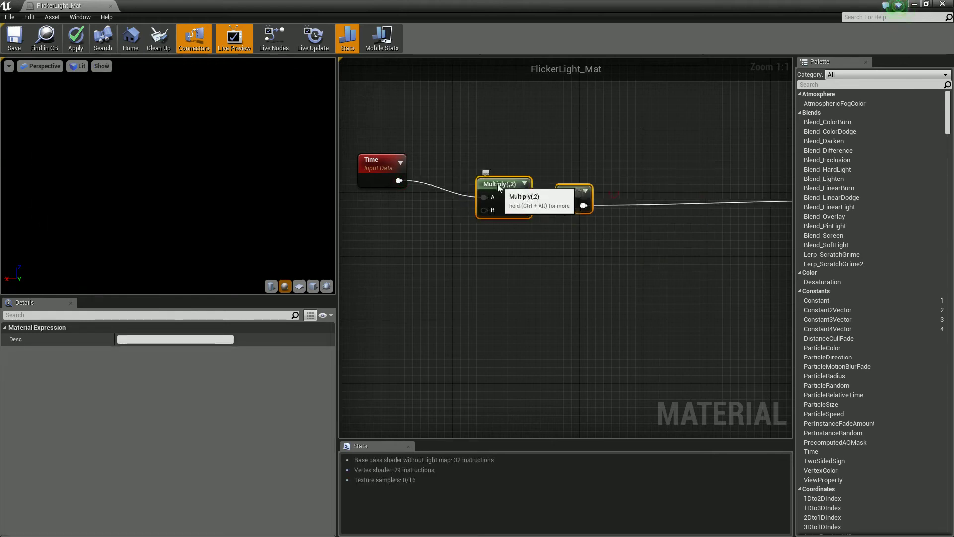
Insert a Frac node between Sine and the Emissive Color output
{"action": "right_click", "coordinate": [645, 213]}
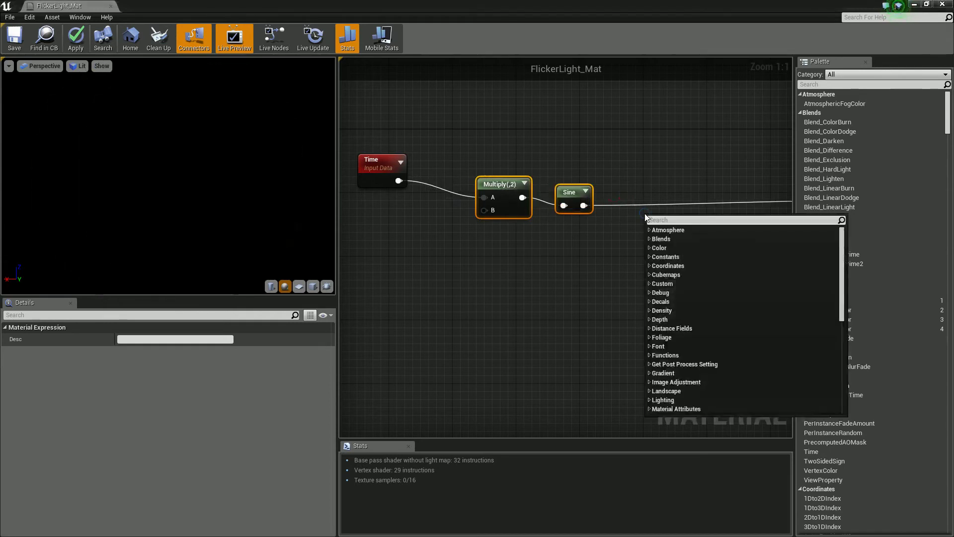
{"action": "type", "text": "add"}
{"action": "key", "text": "Escape"}
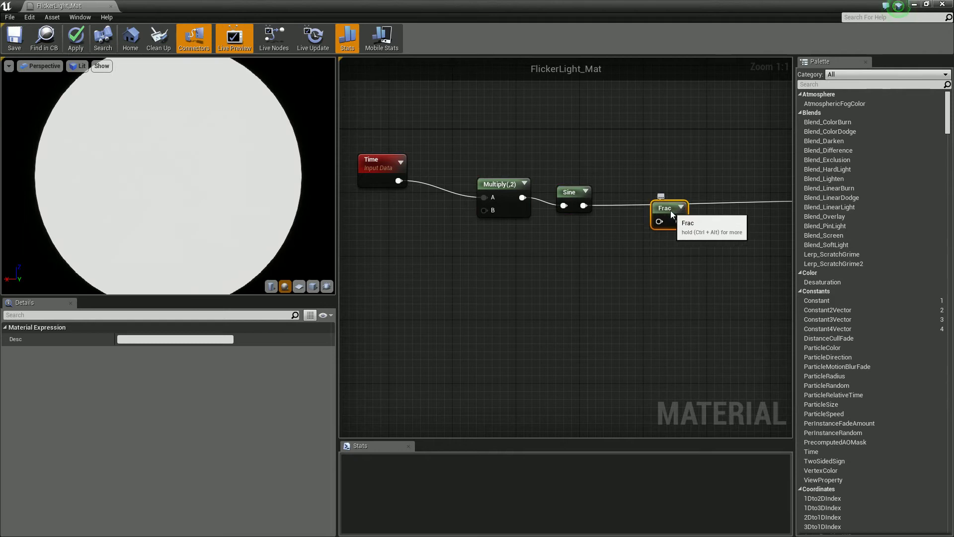
{"action": "left_click_drag", "start_coordinate": [659, 217], "coordinate": [665, 197]}
{"action": "left_click_drag", "start_coordinate": [584, 205], "coordinate": [584, 204]}
{"action": "left_click_drag", "start_coordinate": [659, 212], "coordinate": [659, 213]}
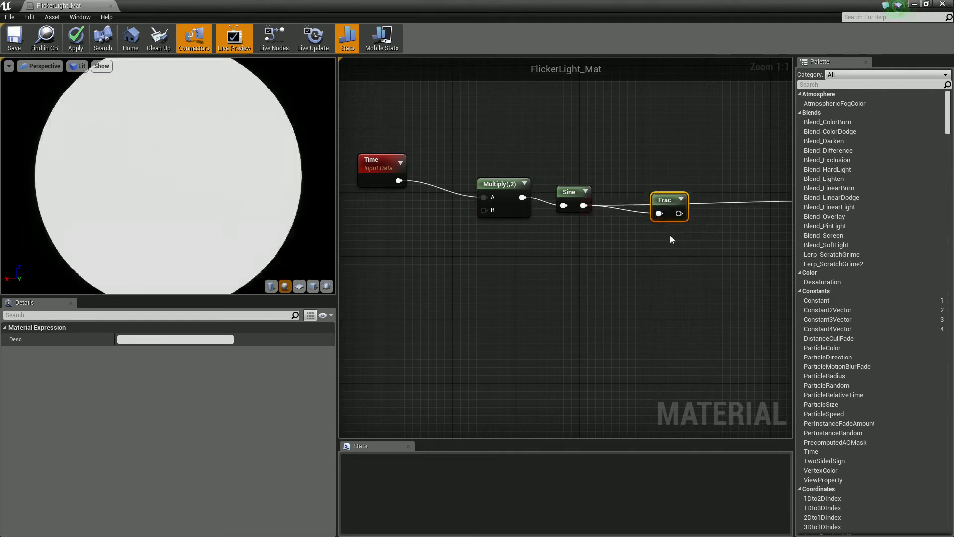
{"action": "right_click_drag", "start_coordinate": [710, 247], "coordinate": [587, 251]}
{"action": "left_click_drag", "start_coordinate": [556, 215], "coordinate": [726, 201]}
Set the Multiply node's Const B to 0.4 and preview the flicker
{"action": "right_click_drag", "start_coordinate": [428, 288], "coordinate": [577, 302]}
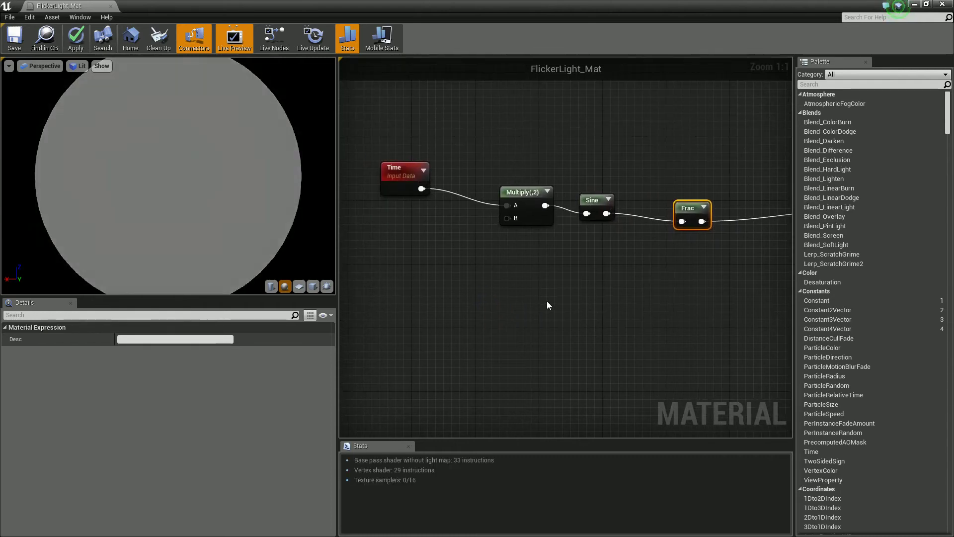
{"action": "left_click", "coordinate": [521, 191]}
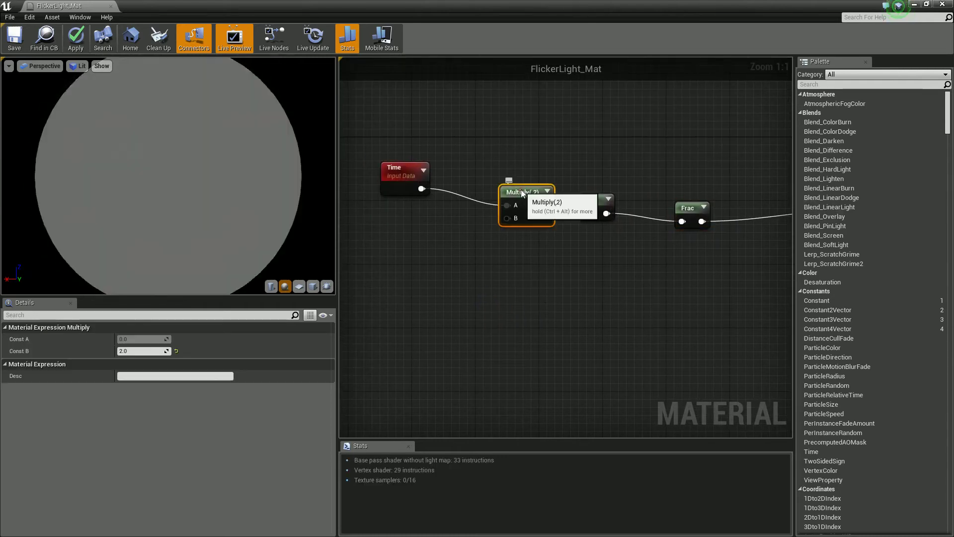
{"action": "left_click", "coordinate": [152, 352]}
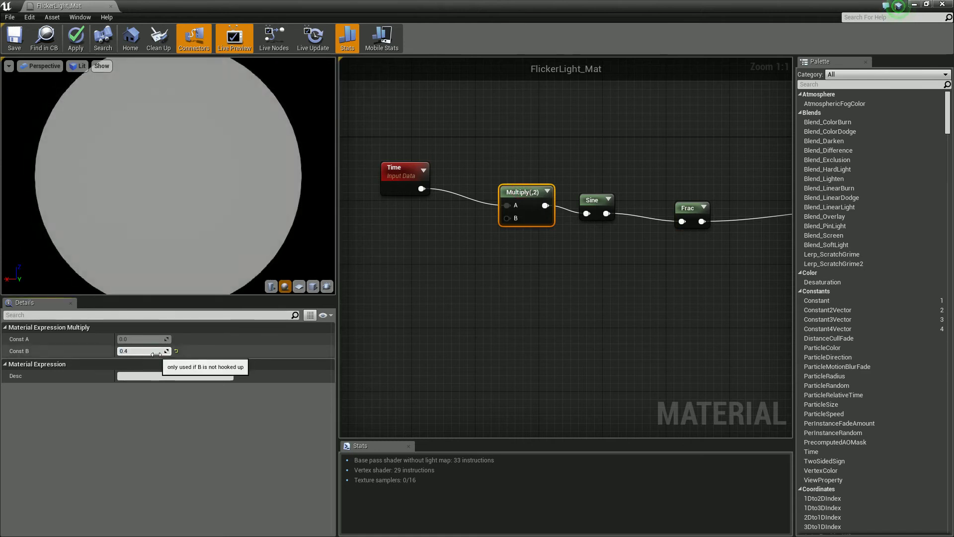
{"action": "key", "text": "Return"}
{"action": "left_click", "coordinate": [528, 272]}
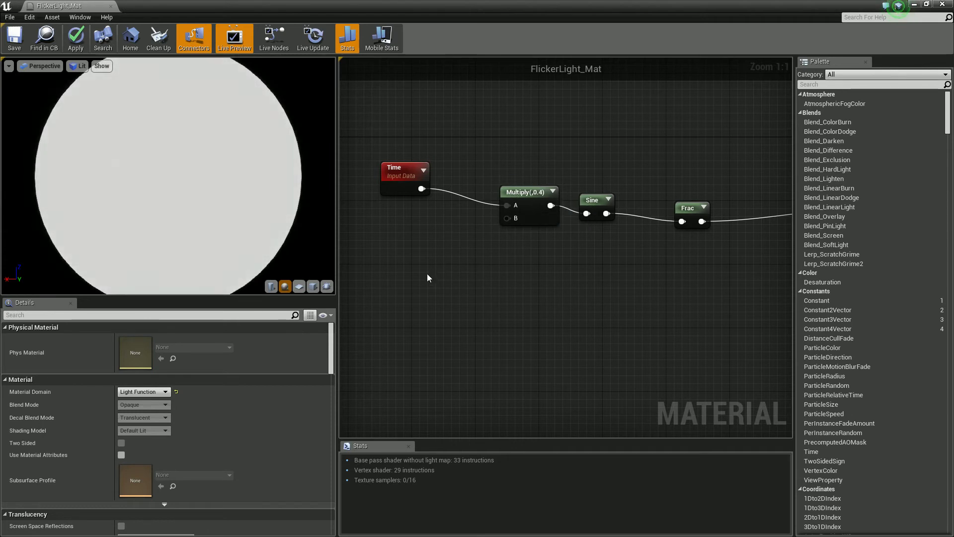
Tidy the Time and Multiply nodes, change Const B to 0.2, and save and close FlickerLight_Mat
{"action": "left_click_drag", "start_coordinate": [401, 172], "coordinate": [387, 169]}
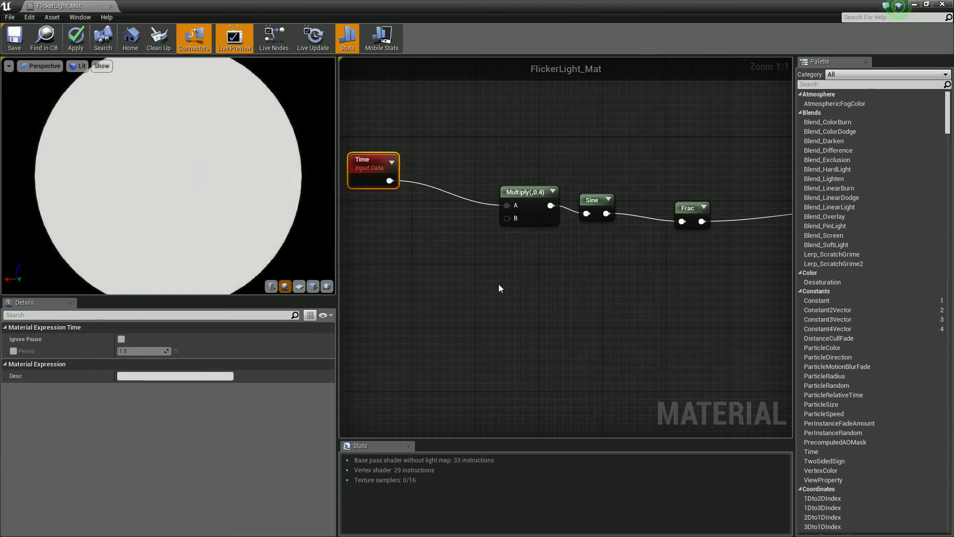
{"action": "left_click", "coordinate": [527, 193]}
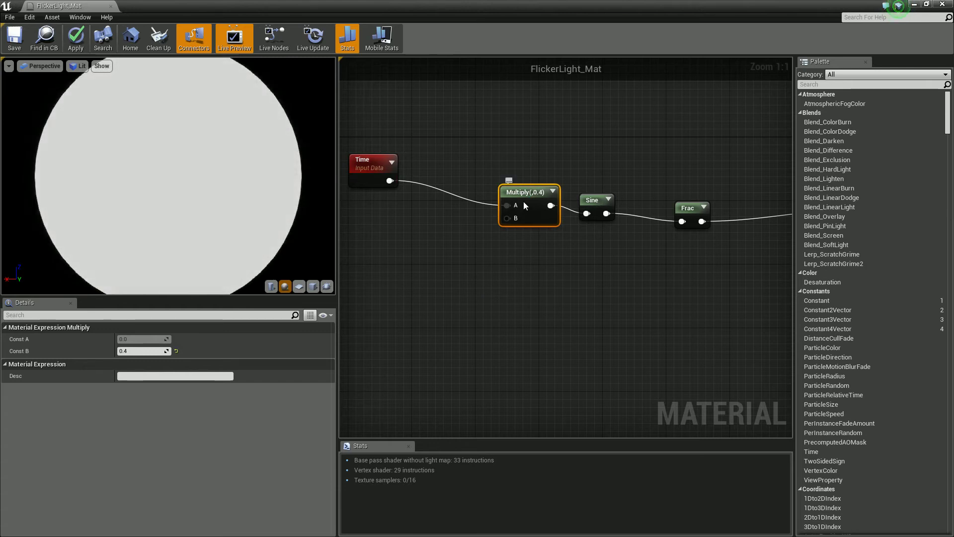
{"action": "left_click_drag", "start_coordinate": [528, 196], "coordinate": [504, 203]}
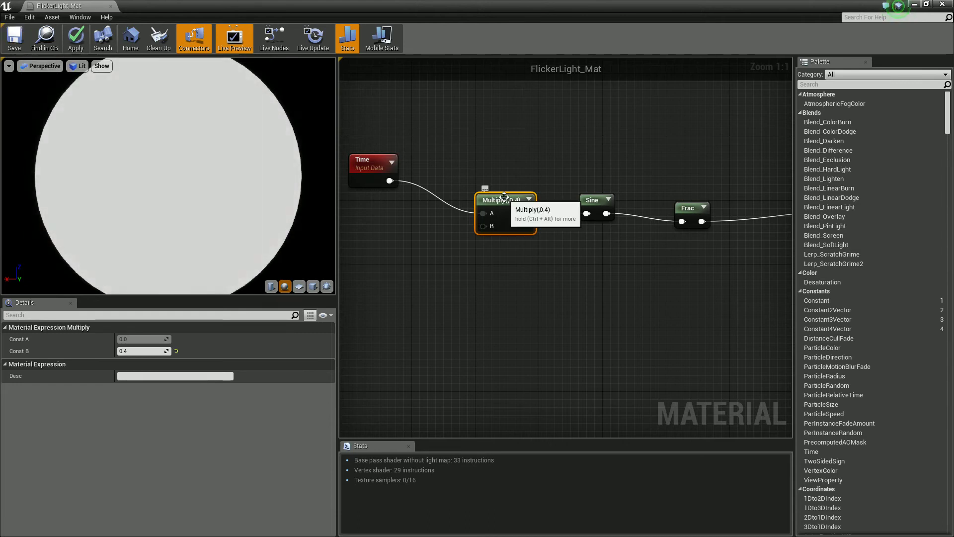
{"action": "left_click", "coordinate": [147, 351]}
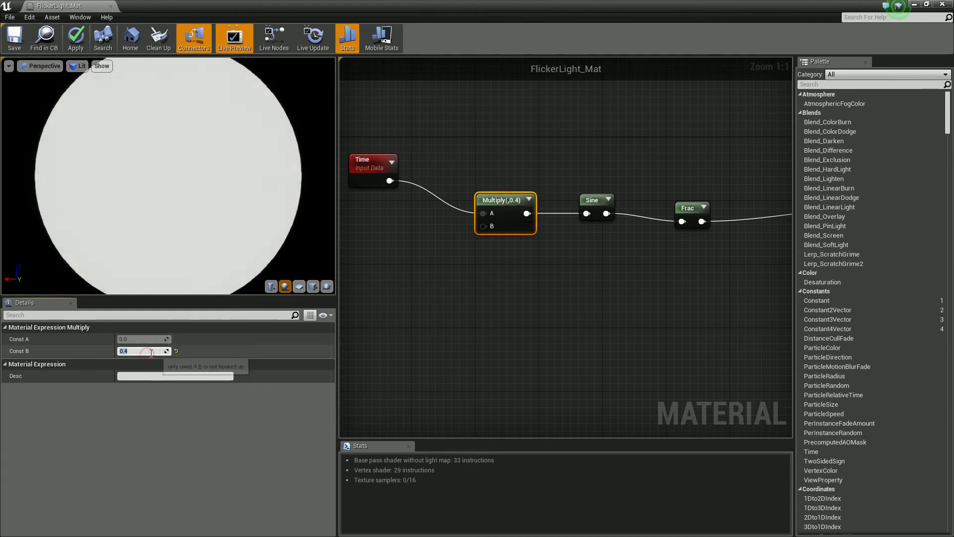
{"action": "type", "text": "0"}
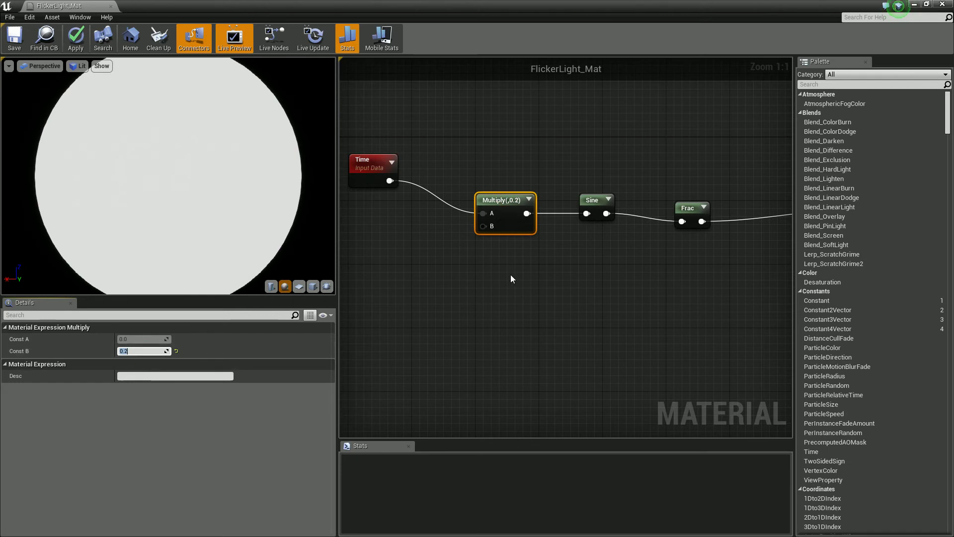
{"action": "left_click", "coordinate": [460, 282]}
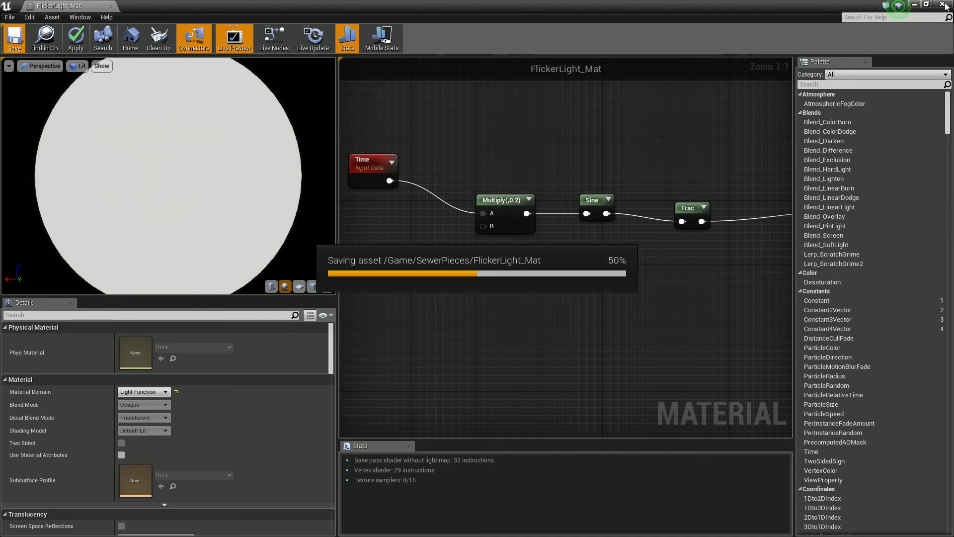
{"action": "left_click", "coordinate": [943, 4]}
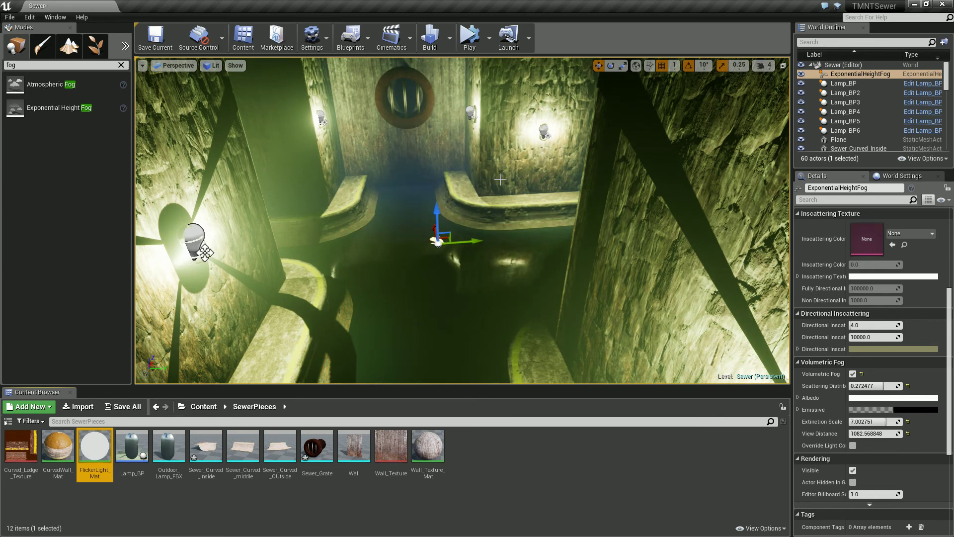
Clear Lamp_BP6's PointLight light function material to None
{"action": "left_click", "coordinate": [470, 112]}
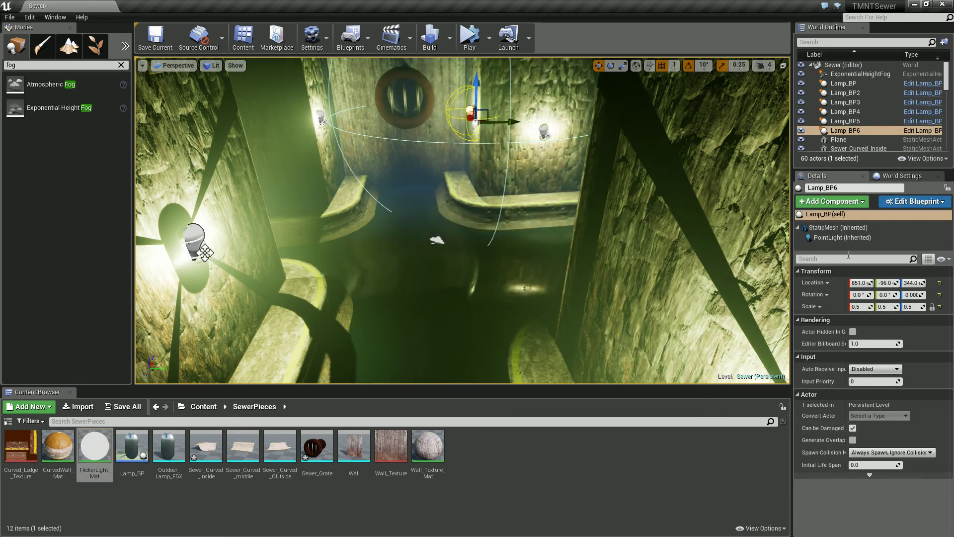
{"action": "left_click", "coordinate": [842, 237]}
{"action": "scroll", "coordinate": [840, 380], "scroll_direction": "down", "scroll_amount": 10}
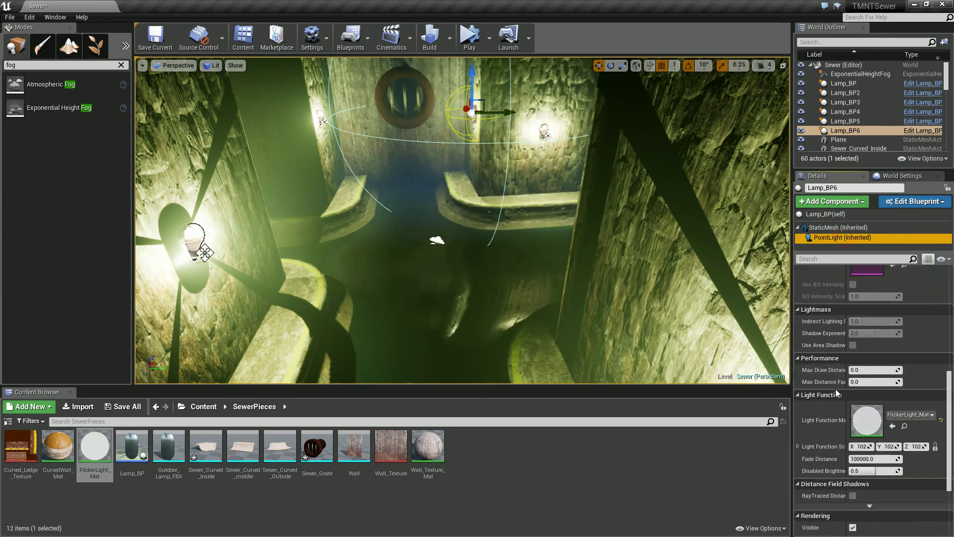
{"action": "scroll", "coordinate": [836, 388], "scroll_direction": "down", "scroll_amount": 4}
{"action": "left_click", "coordinate": [928, 323]}
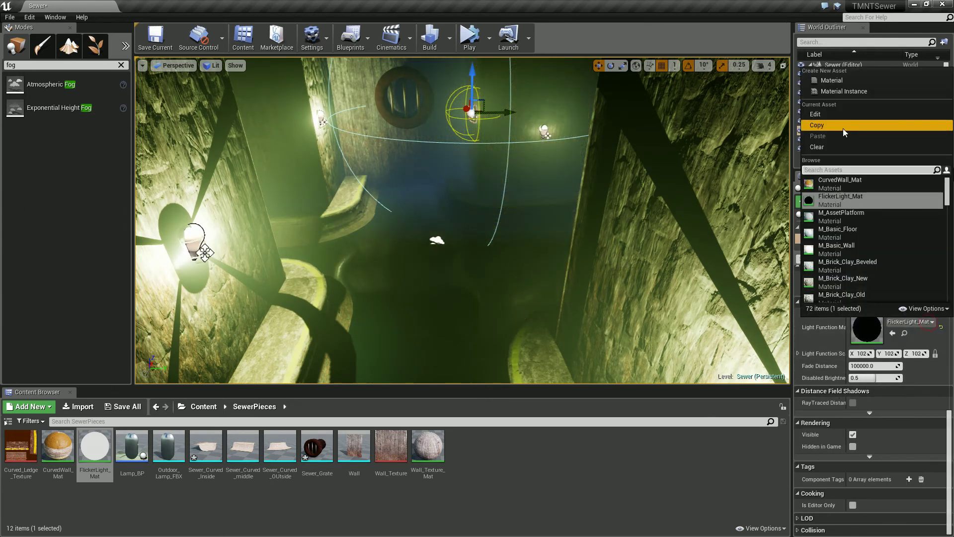
{"action": "left_click", "coordinate": [840, 147]}
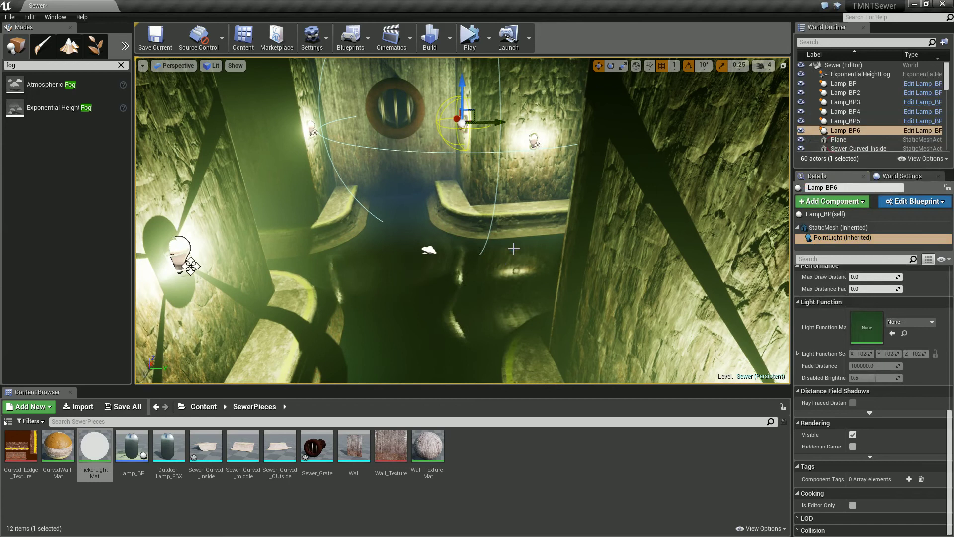
{"action": "mouse_move", "coordinate": [509, 251]}
{"action": "right_mouse_down"}
{"action": "mouse_move", "coordinate": [486, 281]}
{"action": "mouse_move", "coordinate": [484, 232]}
{"action": "mouse_move", "coordinate": [512, 250]}
{"action": "right_mouse_up"}
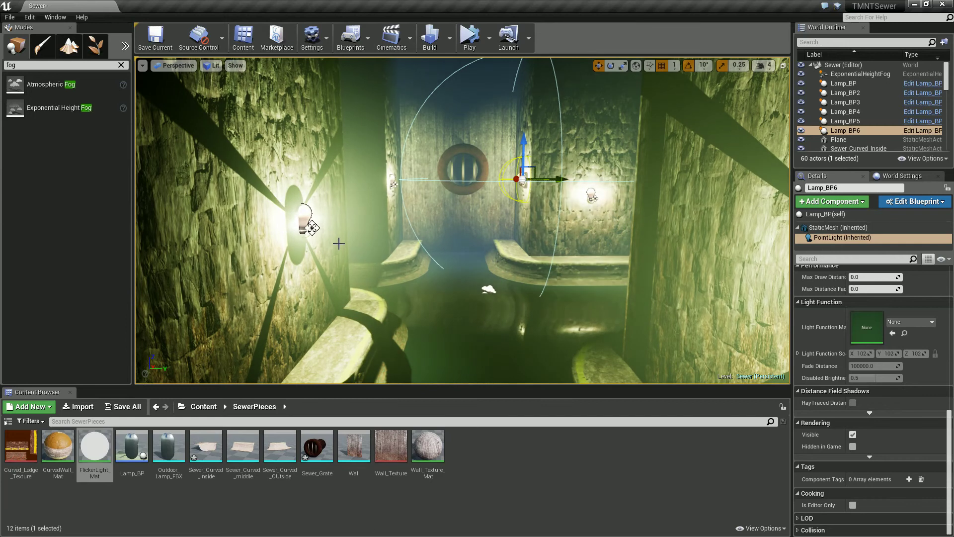
Select the PointLight component of the left wall lamp Lamp_BP2
{"action": "left_click", "coordinate": [304, 219]}
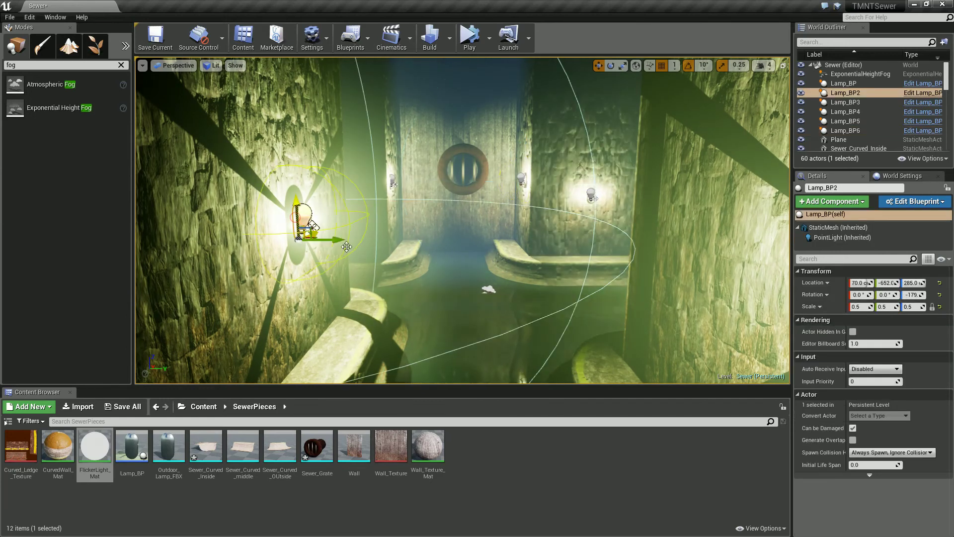
{"action": "left_click", "coordinate": [849, 238]}
{"action": "scroll", "coordinate": [879, 393], "scroll_direction": "down", "scroll_amount": 10}
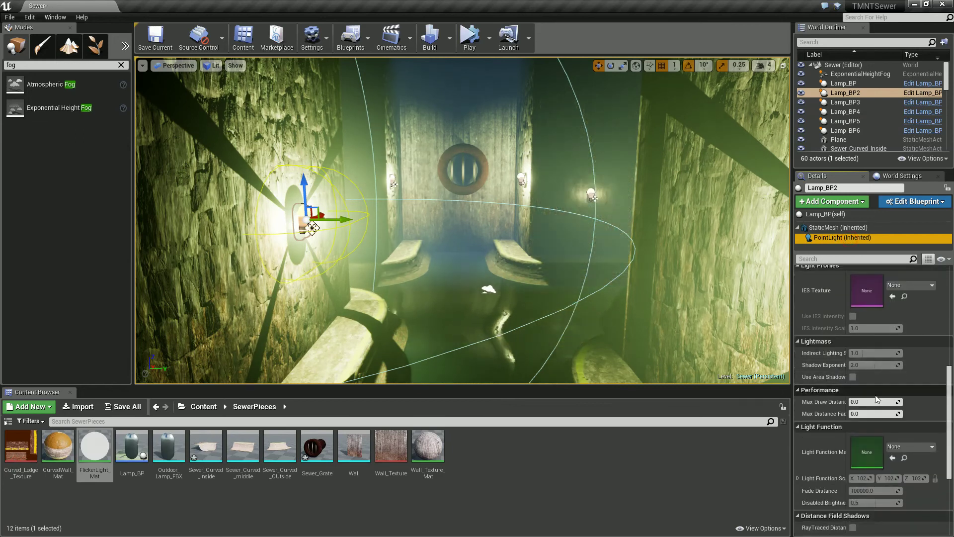
{"action": "left_click", "coordinate": [423, 492]}
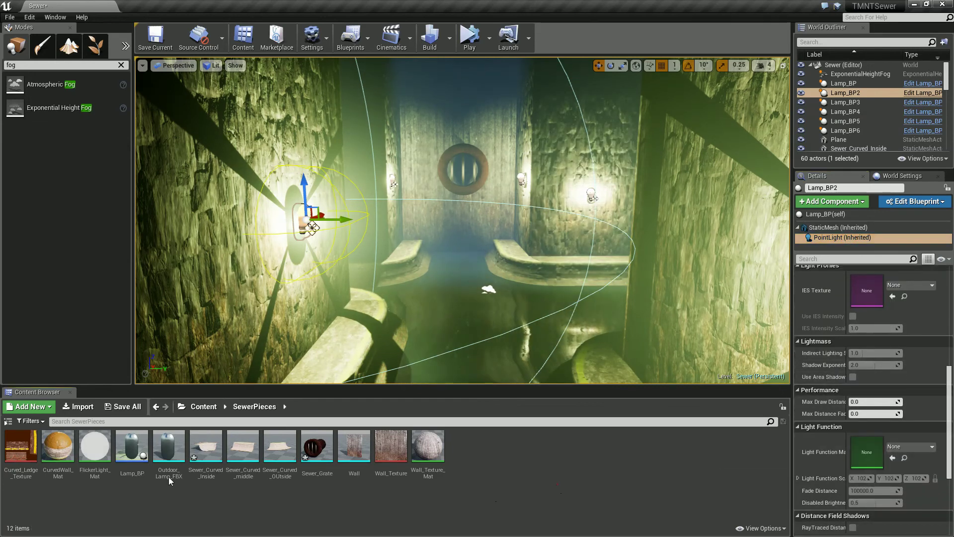
Duplicate FlickerLight_Mat as FlickerLight_Mat1 and open it in the Material Editor
{"action": "right_click", "coordinate": [96, 446]}
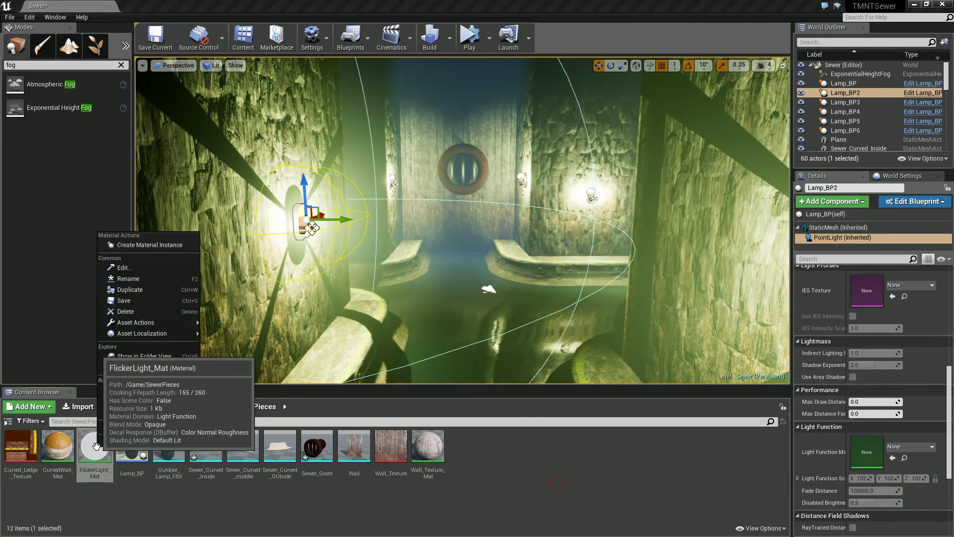
{"action": "left_click", "coordinate": [134, 291]}
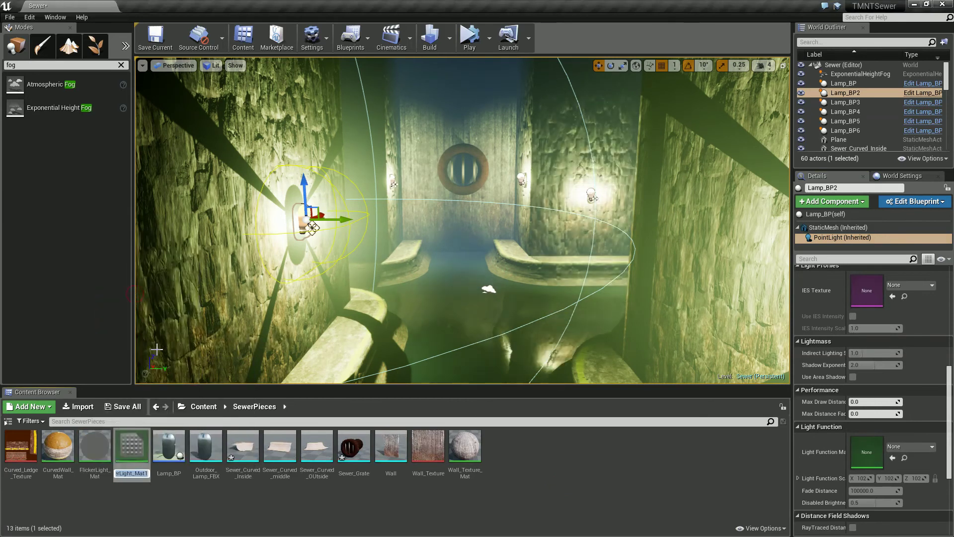
{"action": "key", "text": "Return"}
{"action": "double_click", "coordinate": [132, 445]}
Set the Multiply's Const B to 0.3, save FlickerLight_Mat1, and close the editor
{"action": "right_click_drag", "start_coordinate": [436, 315], "coordinate": [709, 321]}
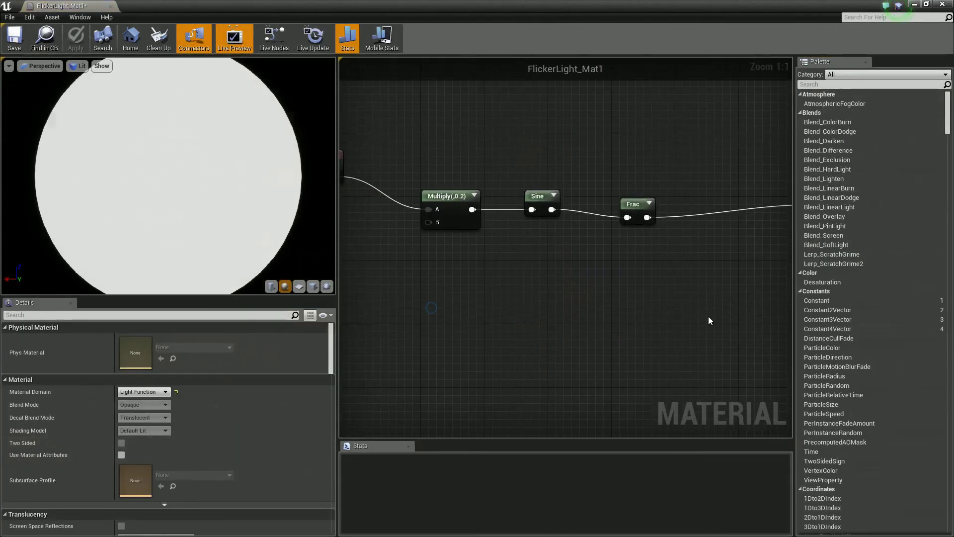
{"action": "right_click_drag", "start_coordinate": [507, 271], "coordinate": [592, 267]}
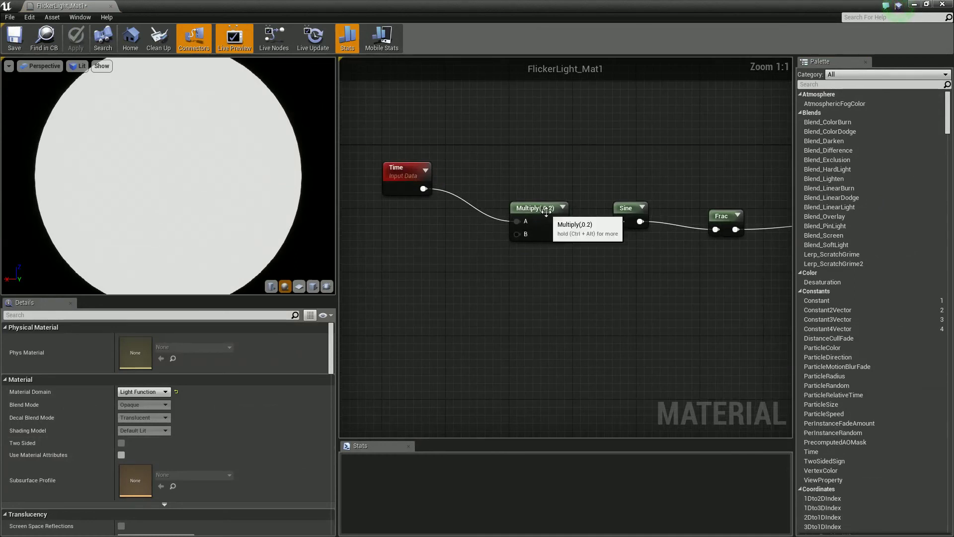
{"action": "left_click_drag", "start_coordinate": [546, 211], "coordinate": [523, 202]}
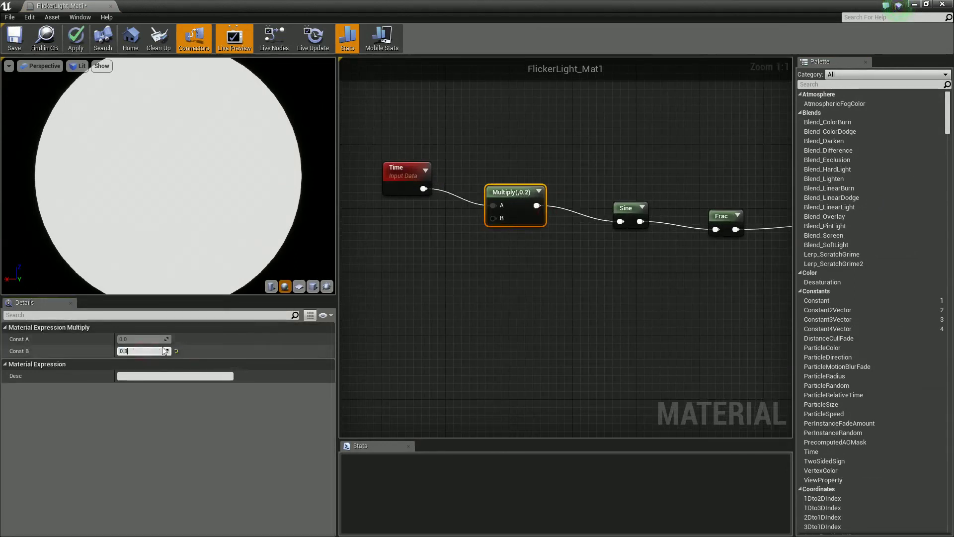
{"action": "left_click", "coordinate": [464, 299]}
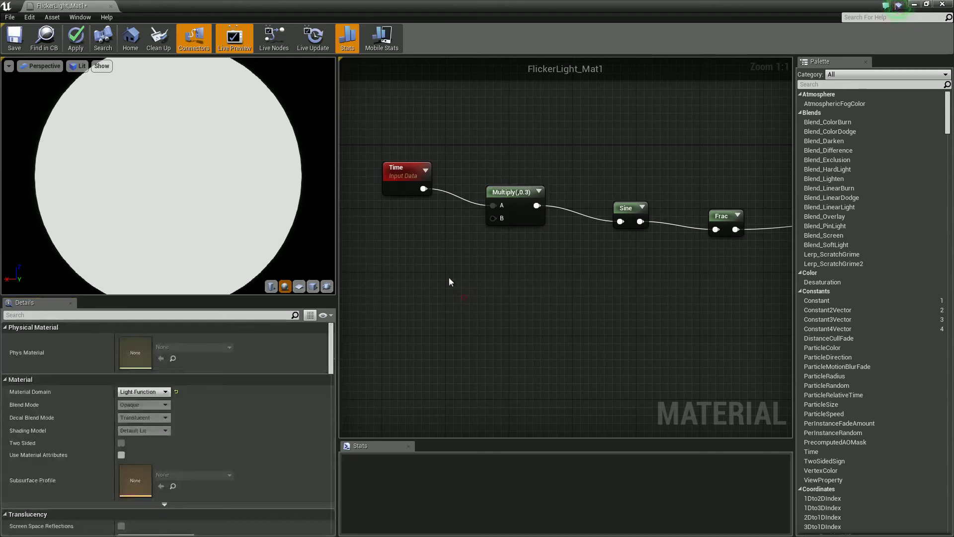
{"action": "left_click", "coordinate": [514, 198]}
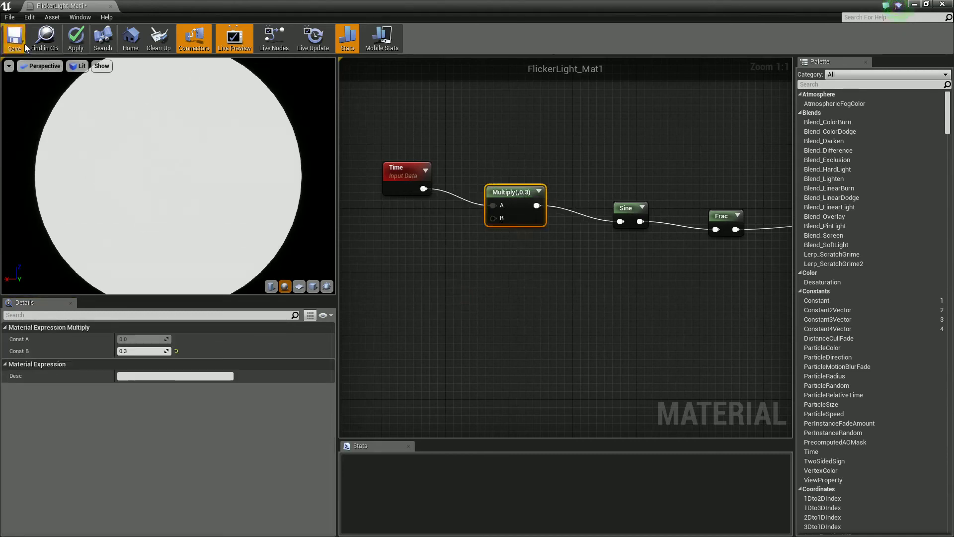
{"action": "key", "text": "ctrl+s"}
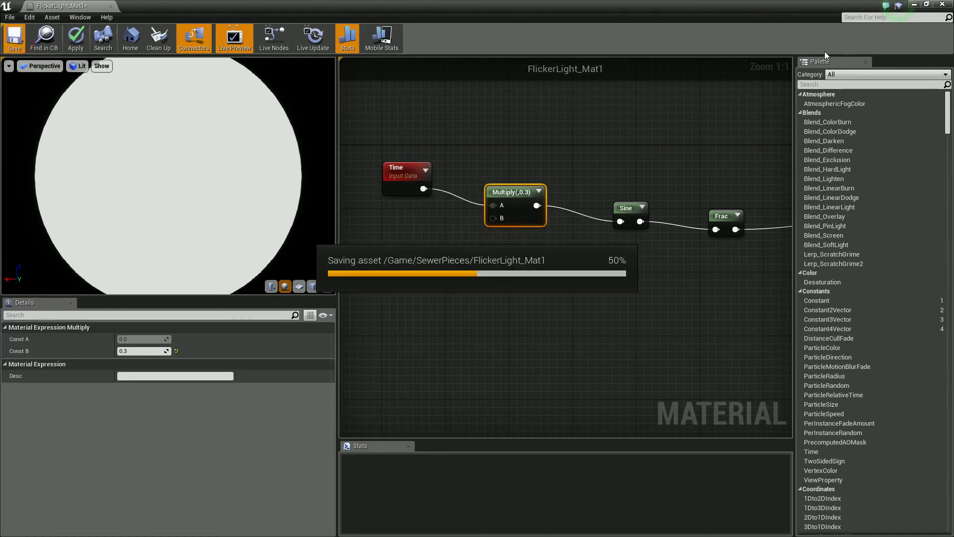
{"action": "left_click", "coordinate": [942, 4]}
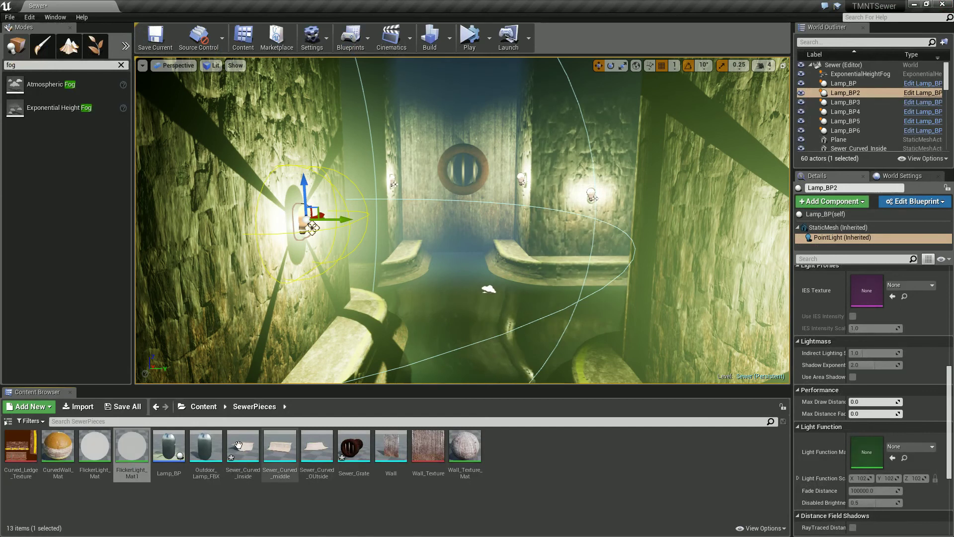
Assign FlickerLight_Mat1 as Lamp_BP2's Light Function Material from the Content Browser
{"action": "left_click_drag", "start_coordinate": [131, 445], "coordinate": [674, 449]}
{"action": "left_click_drag", "start_coordinate": [866, 450], "coordinate": [866, 450]}
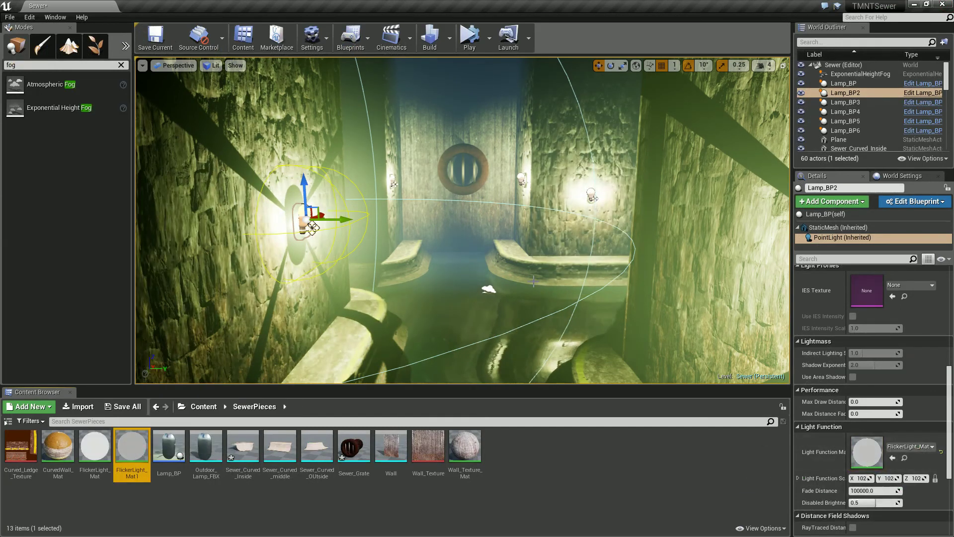
{"action": "right_click_drag", "start_coordinate": [526, 279], "coordinate": [533, 281]}
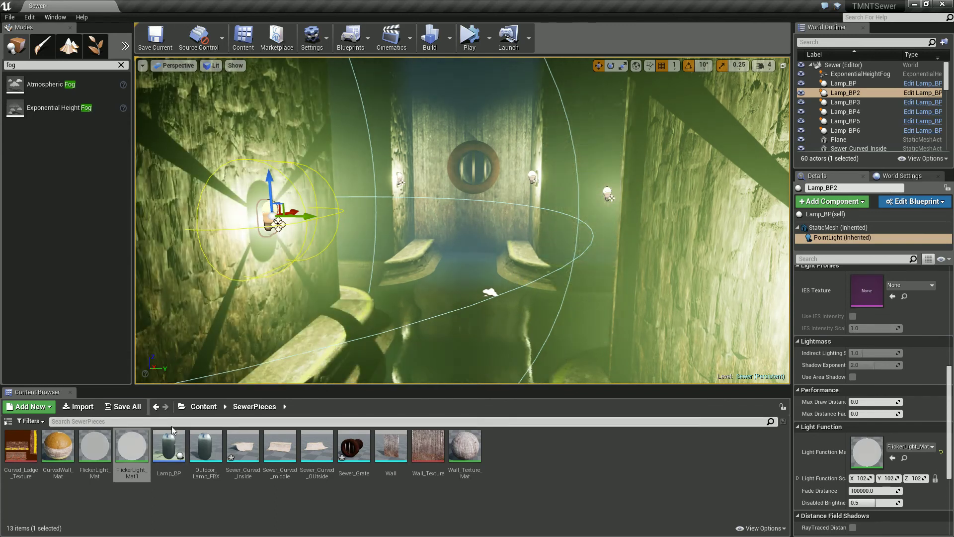
{"action": "left_click", "coordinate": [130, 450]}
Open FlickerLight_Mat1 in the material editor and rearrange its node graph
{"action": "double_click", "coordinate": [130, 449]}
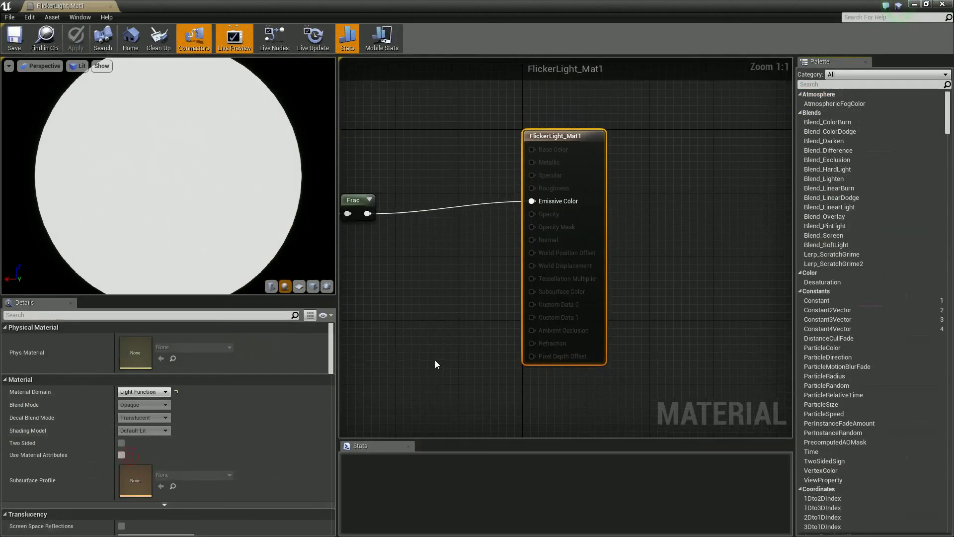
{"action": "scroll", "coordinate": [615, 266], "scroll_direction": "down", "scroll_amount": 1}
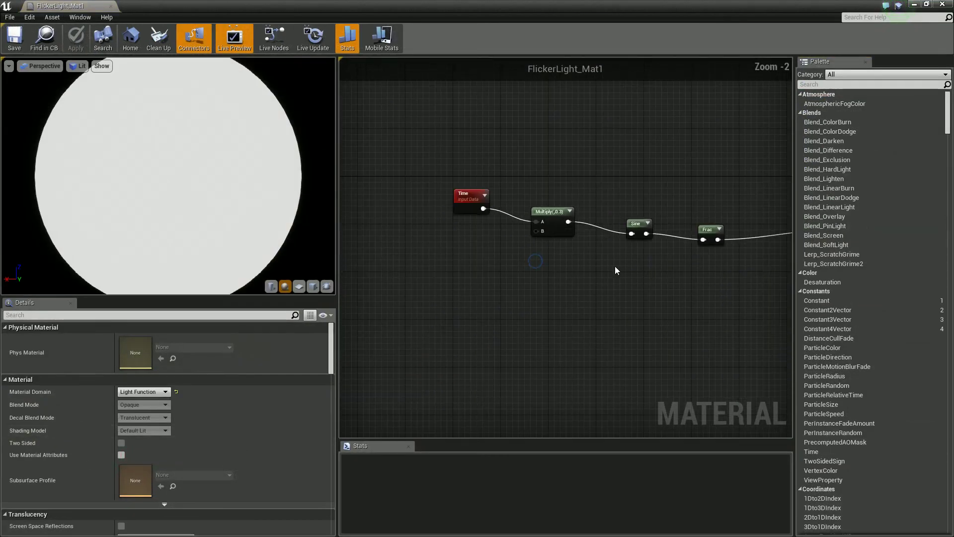
{"action": "scroll", "coordinate": [610, 264], "scroll_direction": "up", "scroll_amount": 1}
{"action": "mouse_move", "coordinate": [555, 204]}
{"action": "left_mouse_down"}
{"action": "mouse_move", "coordinate": [532, 217]}
{"action": "mouse_move", "coordinate": [553, 209]}
{"action": "left_mouse_up"}
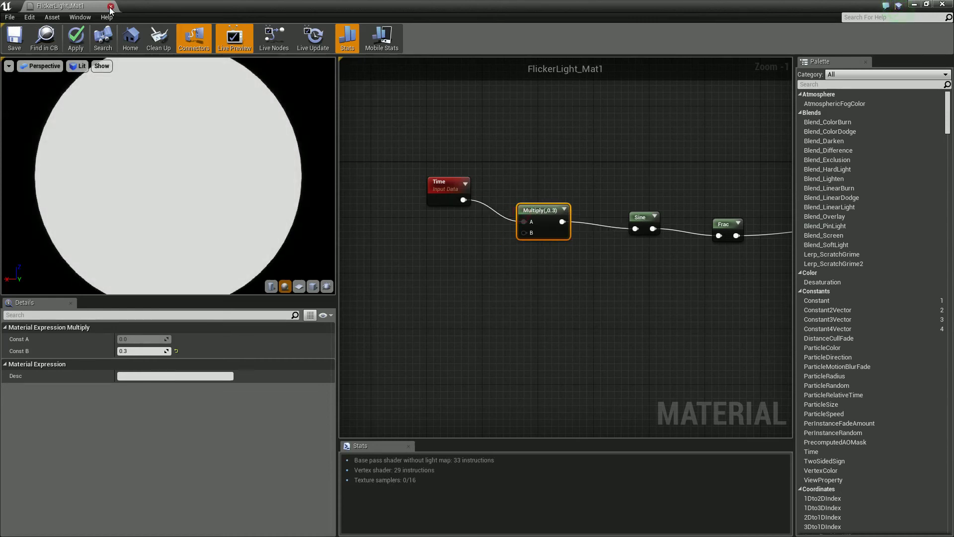
{"action": "left_click", "coordinate": [111, 6]}
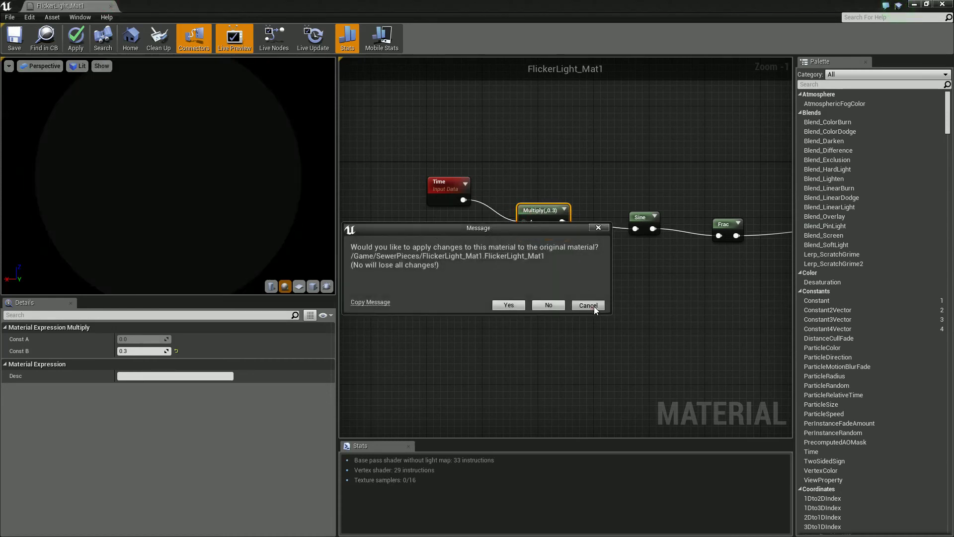
{"action": "left_click", "coordinate": [595, 305]}
{"action": "right_click_drag", "start_coordinate": [615, 299], "coordinate": [598, 282]}
Delete the Multiply, Sine and Frac nodes, keeping the Time node with period 2.00
{"action": "left_click_drag", "start_coordinate": [706, 252], "coordinate": [502, 178]}
{"action": "key", "text": "Delete"}
{"action": "left_click_drag", "start_coordinate": [416, 183], "coordinate": [485, 190]}
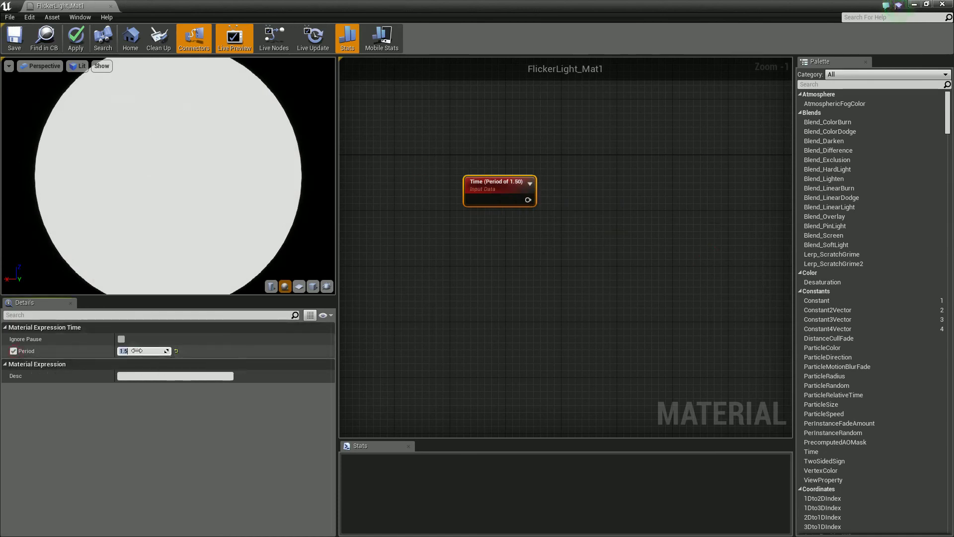
{"action": "left_click", "coordinate": [532, 306]}
{"action": "right_click_drag", "start_coordinate": [532, 305], "coordinate": [471, 288]}
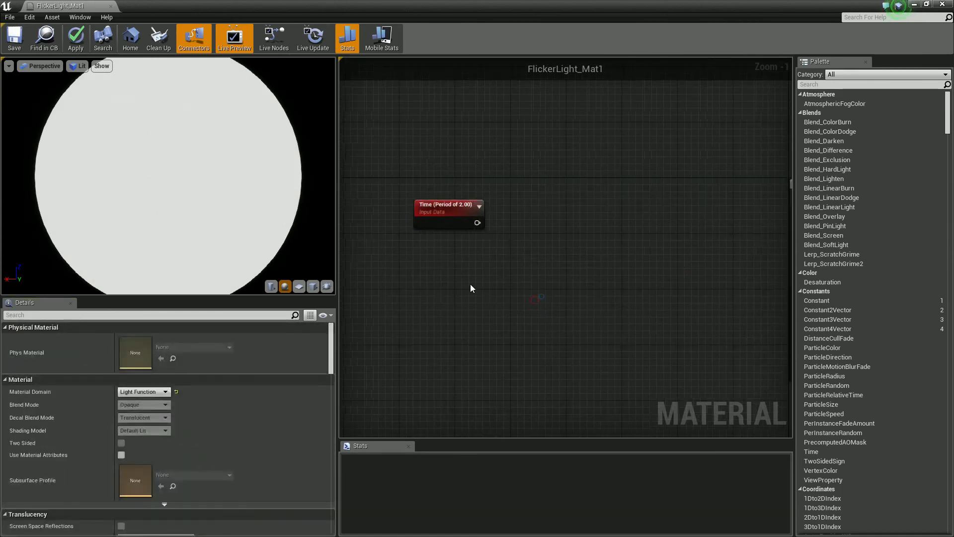
Add a Clamp node and wire the Time output into it
{"action": "right_click", "coordinate": [535, 248]}
{"action": "type", "text": "clam"}
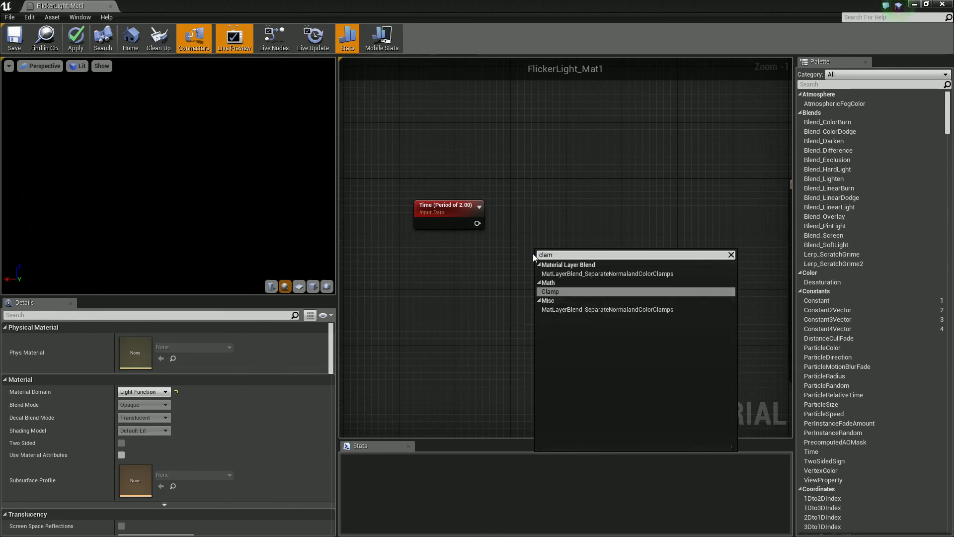
{"action": "key", "text": "Return"}
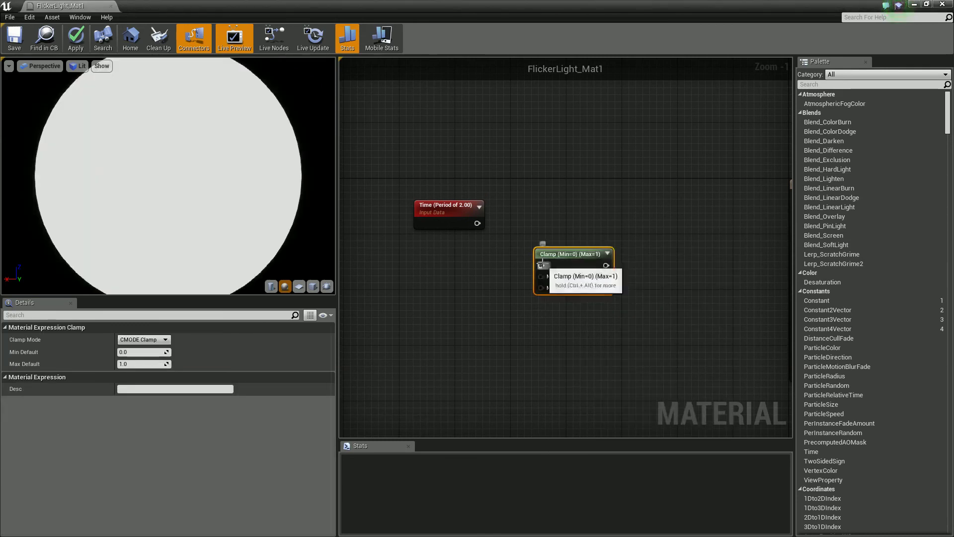
{"action": "left_click_drag", "start_coordinate": [541, 264], "coordinate": [477, 224]}
{"action": "left_click", "coordinate": [472, 220]}
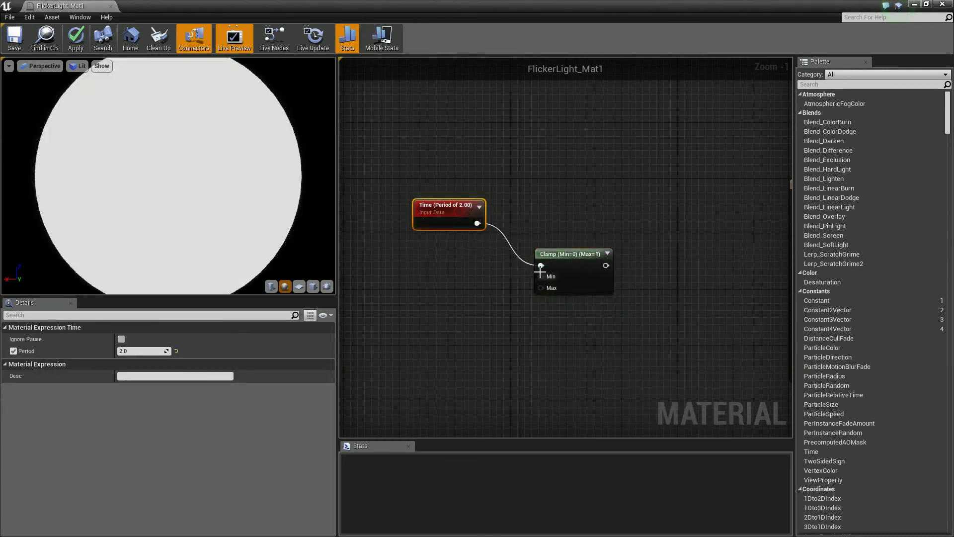
Set the Clamp node's Min to 0.5 and Max to 2
{"action": "left_click", "coordinate": [539, 265]}
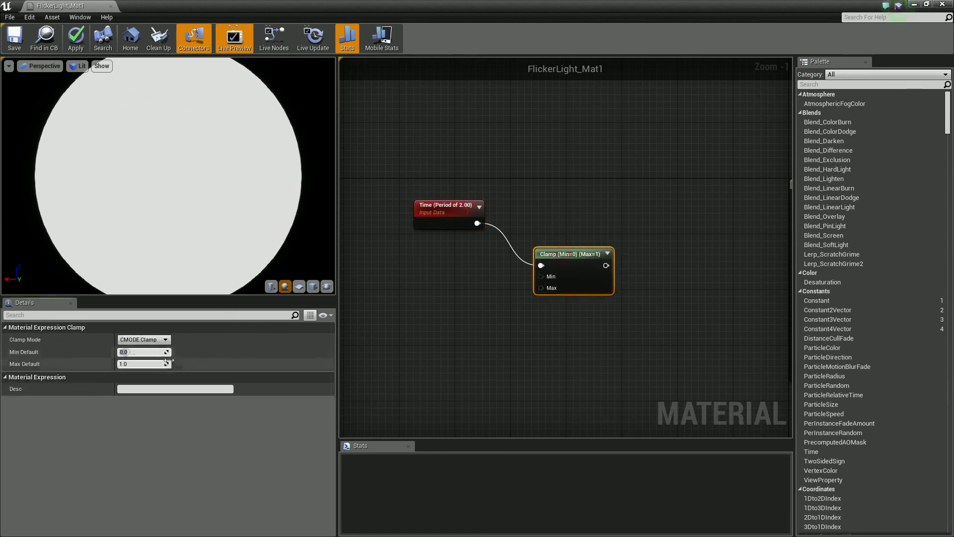
{"action": "type", "text": "0"}
{"action": "left_click", "coordinate": [501, 349]}
{"action": "right_click_drag", "start_coordinate": [553, 335], "coordinate": [489, 356]}
{"action": "left_click", "coordinate": [506, 277]}
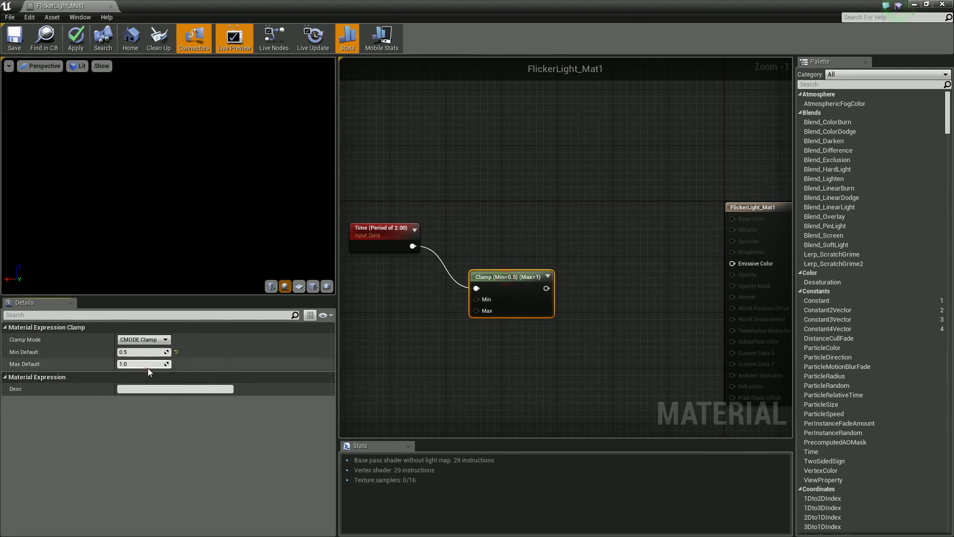
{"action": "left_click", "coordinate": [477, 383]}
{"action": "right_click_drag", "start_coordinate": [531, 345], "coordinate": [512, 337]}
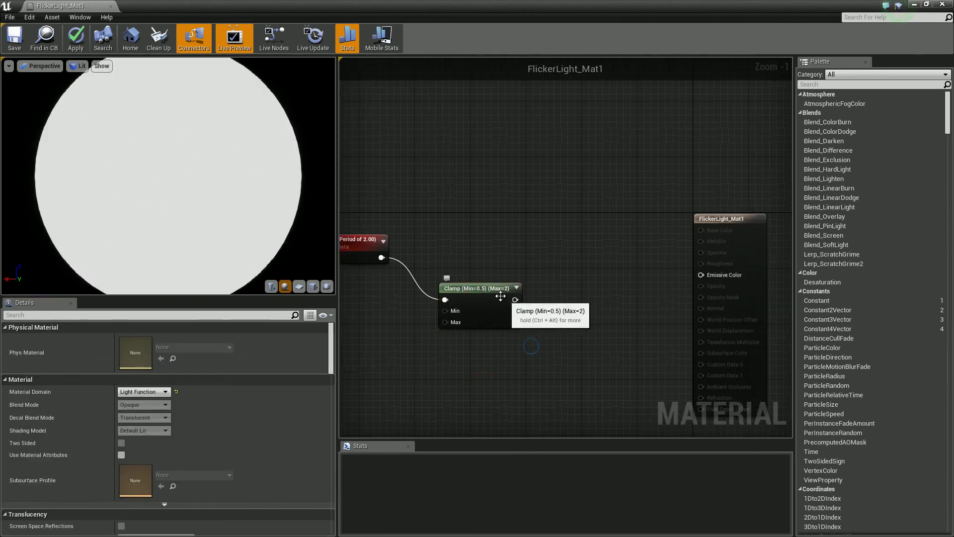
{"action": "left_click_drag", "start_coordinate": [507, 297], "coordinate": [532, 297]}
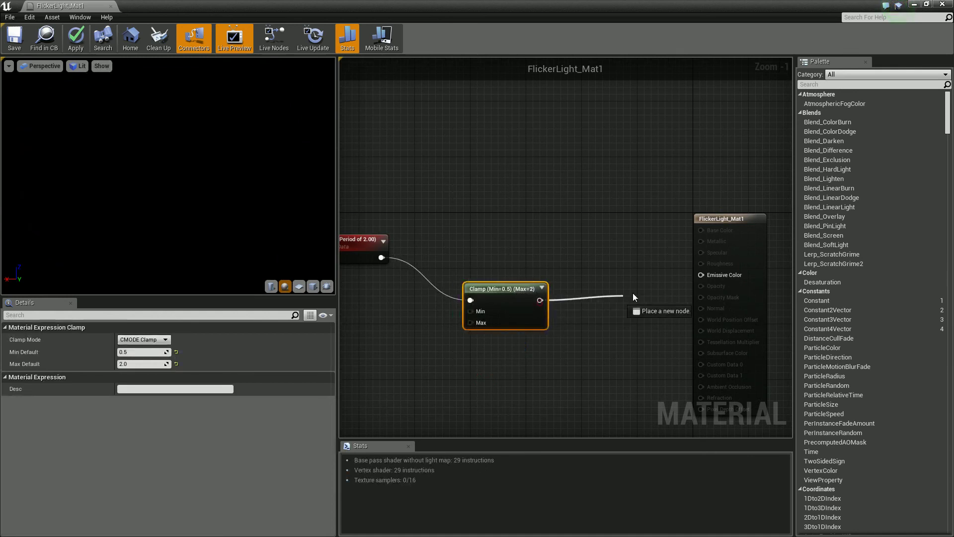
Connect the Clamp to Emissive Color, apply the material, and return to the level
{"action": "left_click_drag", "start_coordinate": [698, 277], "coordinate": [701, 276]}
{"action": "right_click_drag", "start_coordinate": [505, 350], "coordinate": [574, 358]}
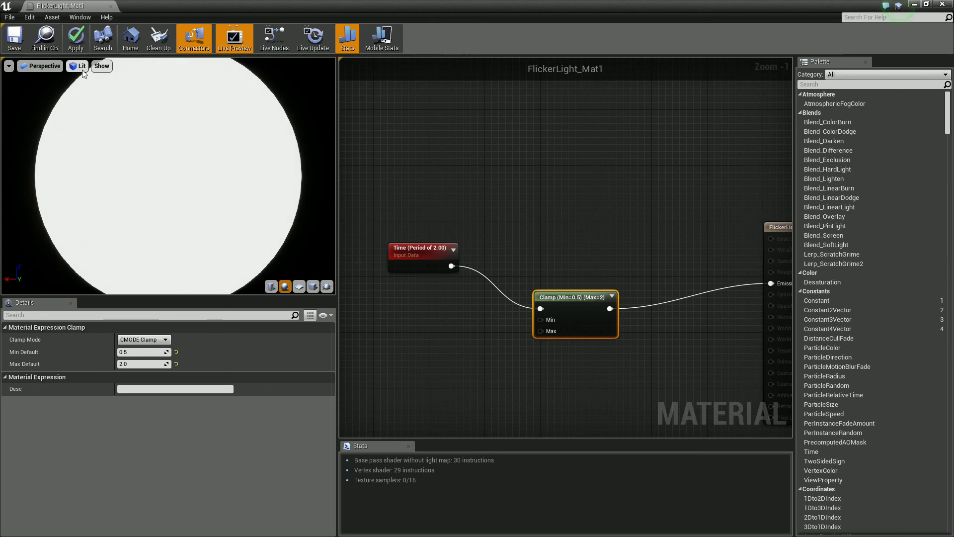
{"action": "left_click", "coordinate": [83, 46]}
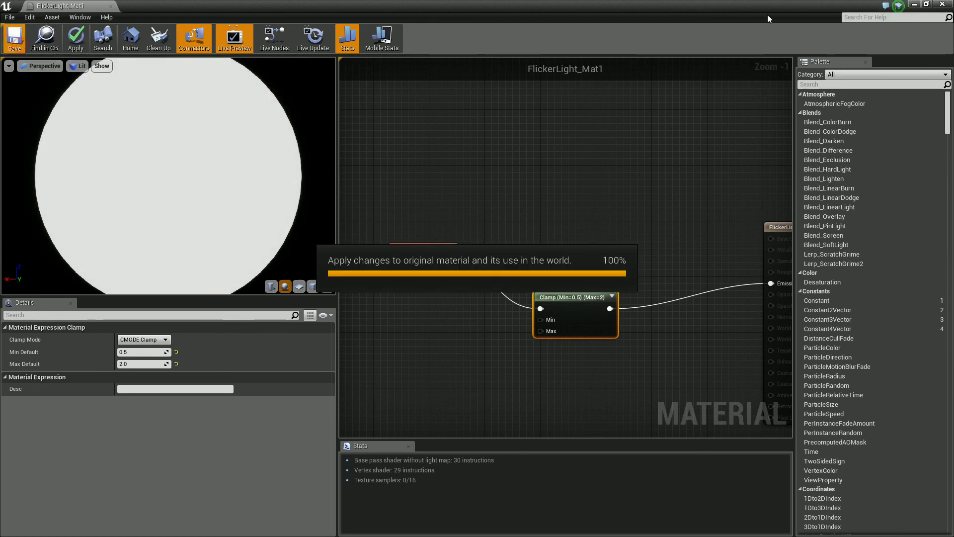
{"action": "left_click", "coordinate": [942, 5]}
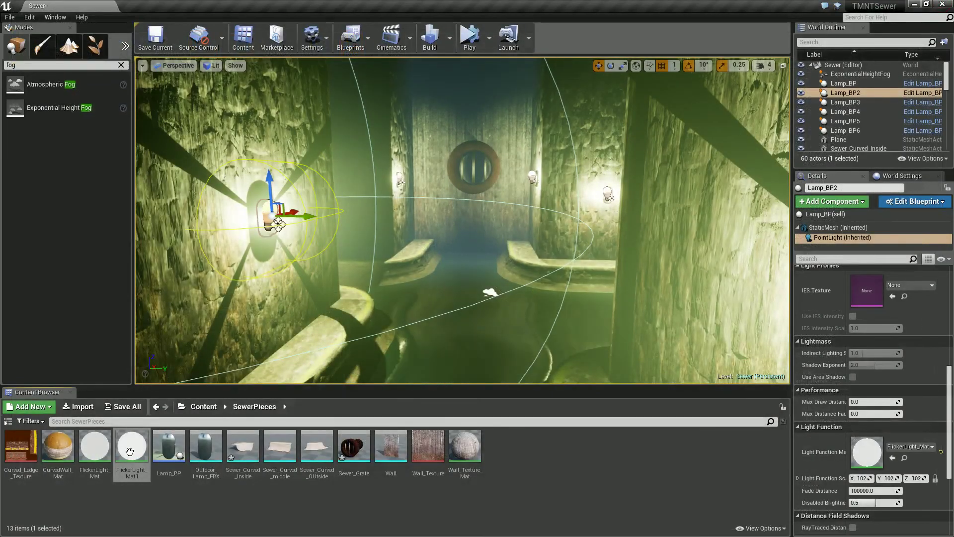
Select ExponentialHeightFog and start Play In Editor to preview the foggy sewer
{"action": "mouse_move", "coordinate": [494, 313]}
{"action": "right_mouse_down"}
{"action": "mouse_move", "coordinate": [496, 324]}
{"action": "mouse_move", "coordinate": [493, 310]}
{"action": "right_mouse_up"}
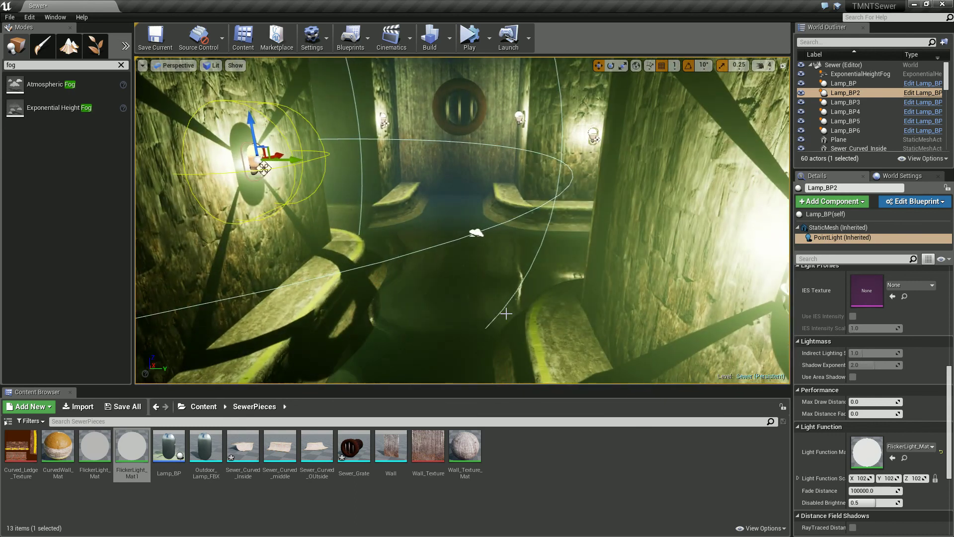
{"action": "left_click", "coordinate": [554, 449]}
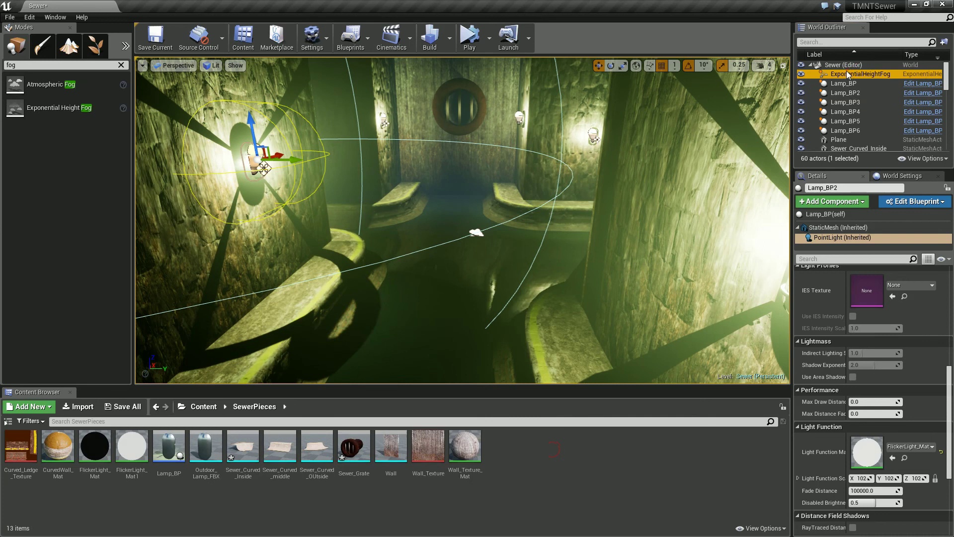
{"action": "left_click", "coordinate": [848, 74]}
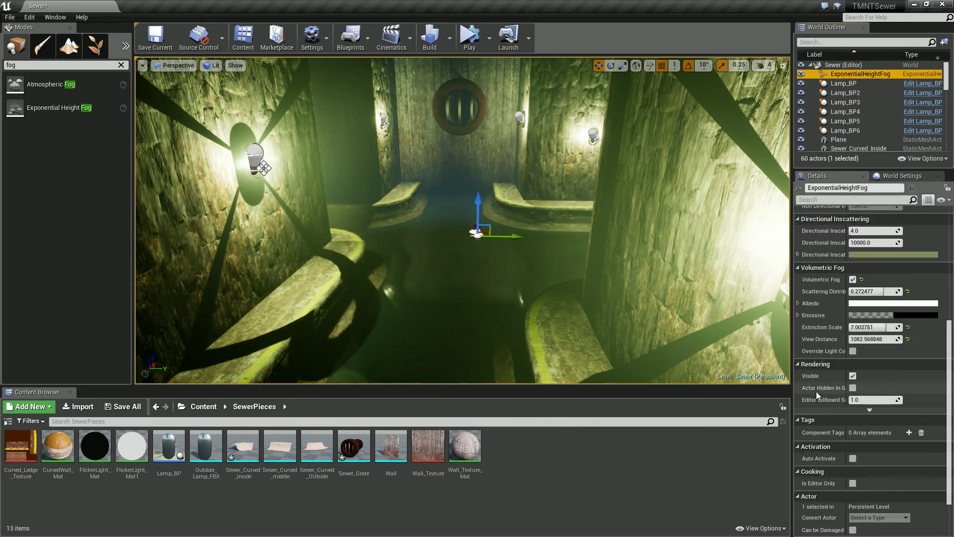
{"action": "left_click", "coordinate": [469, 41]}
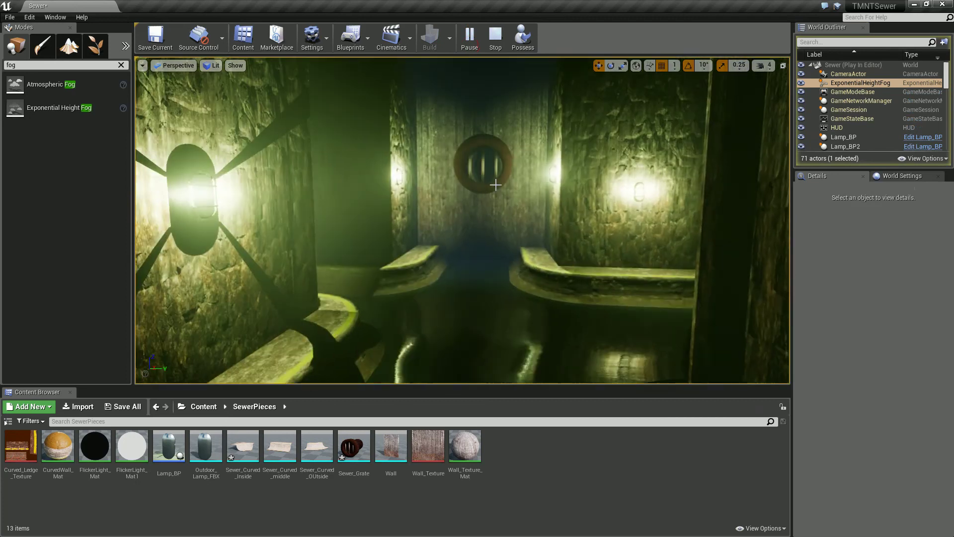